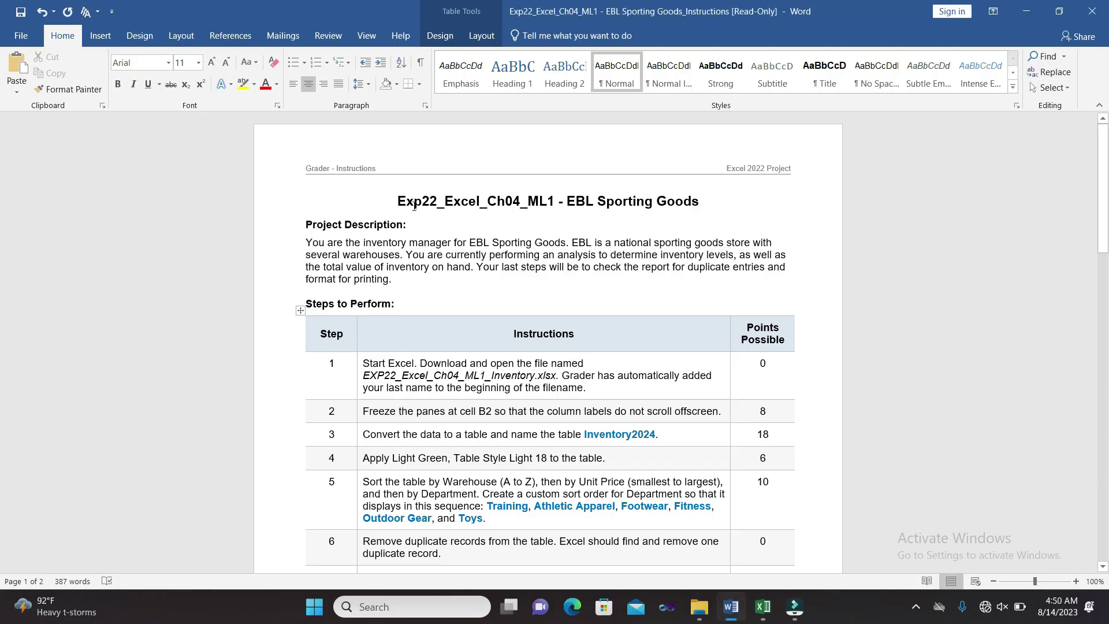
Step: Highlight the document title in yellow, leaving the project description unhighlighted
left_click_drag(399, 201, 691, 205)
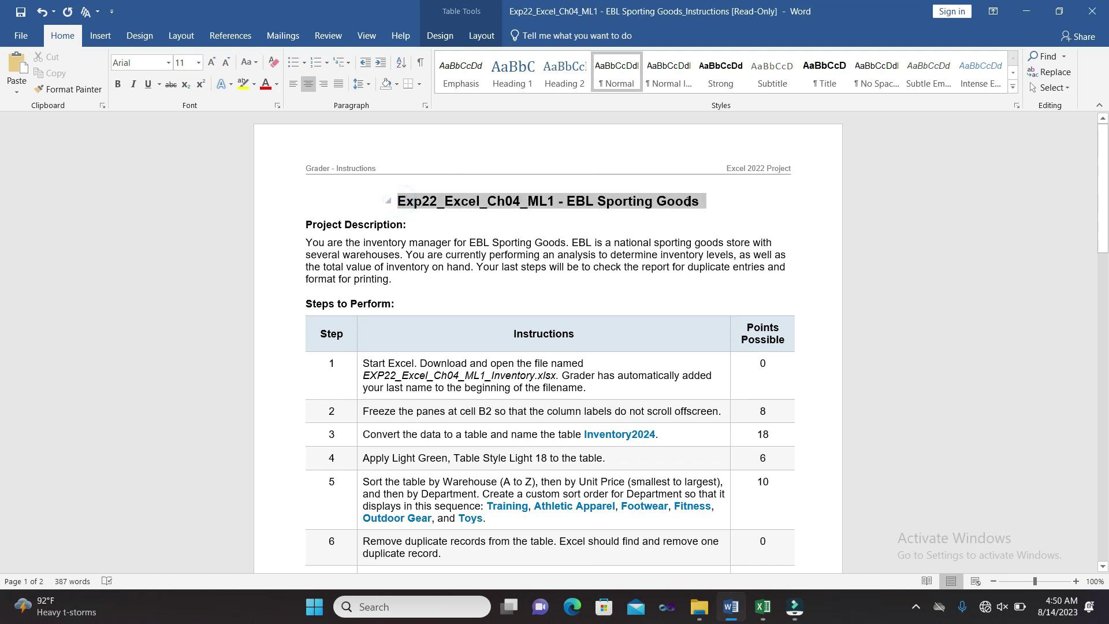
left_click(744, 178)
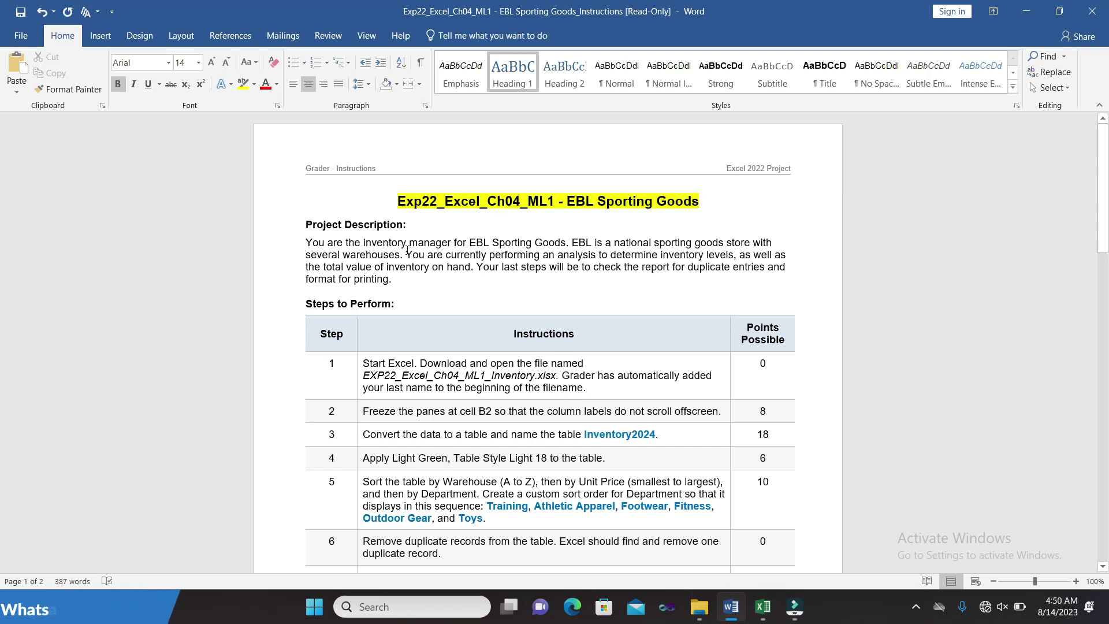
left_click_drag(306, 242, 393, 279)
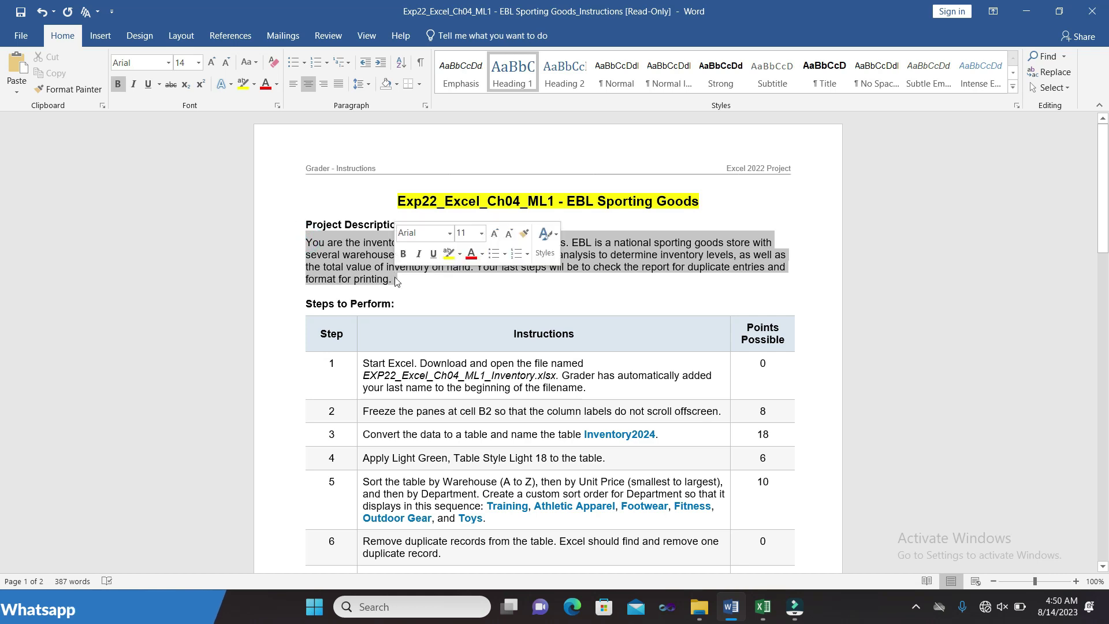
left_click(449, 254)
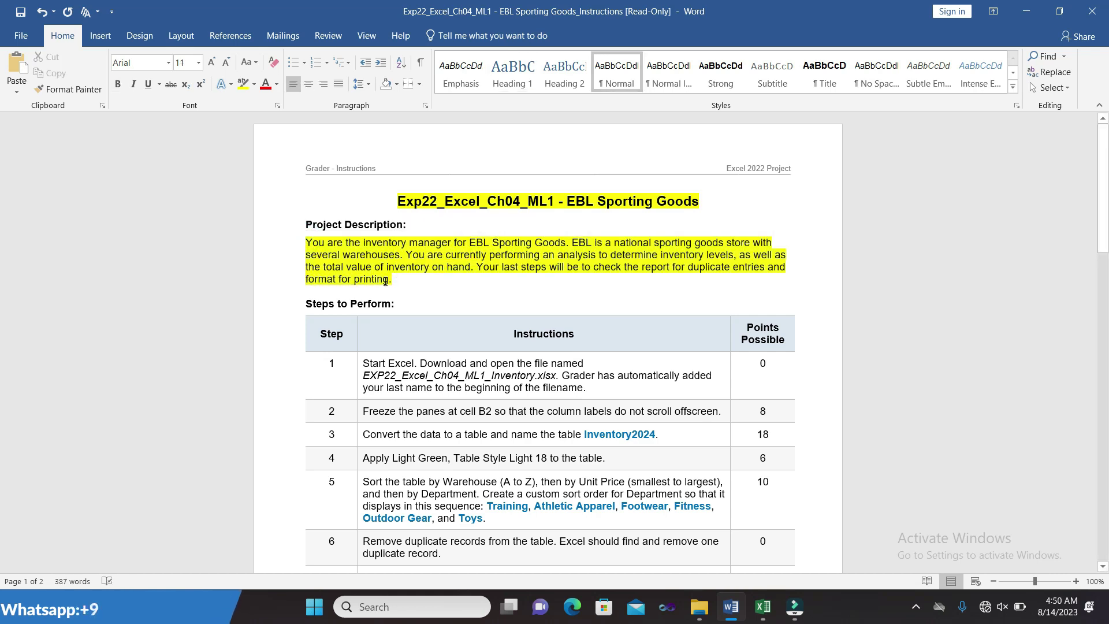
triple_click(311, 241)
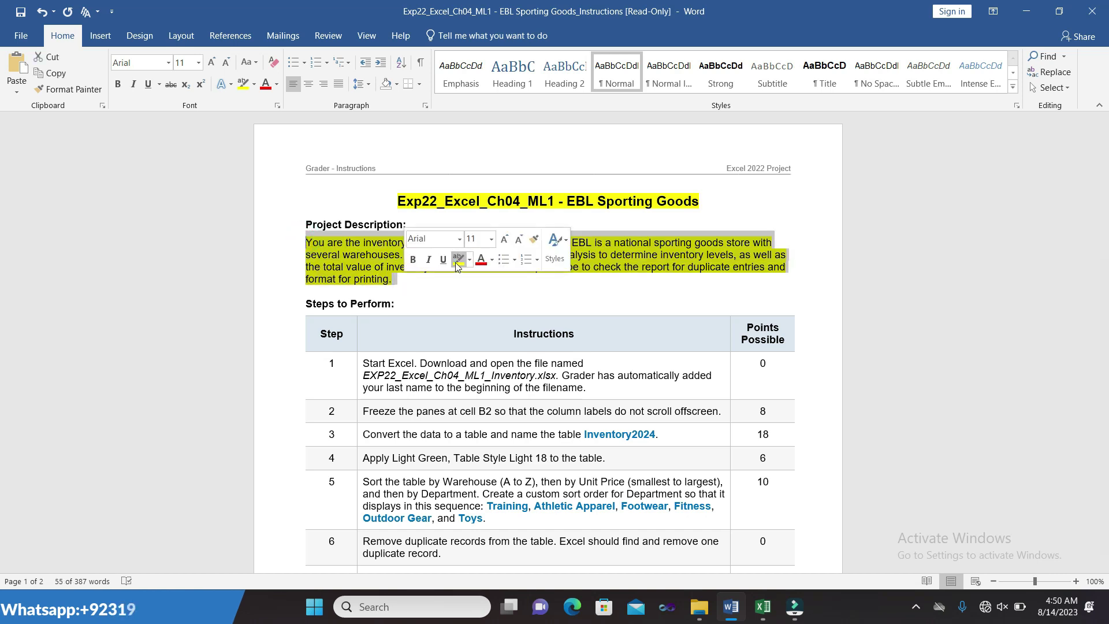
left_click(455, 262)
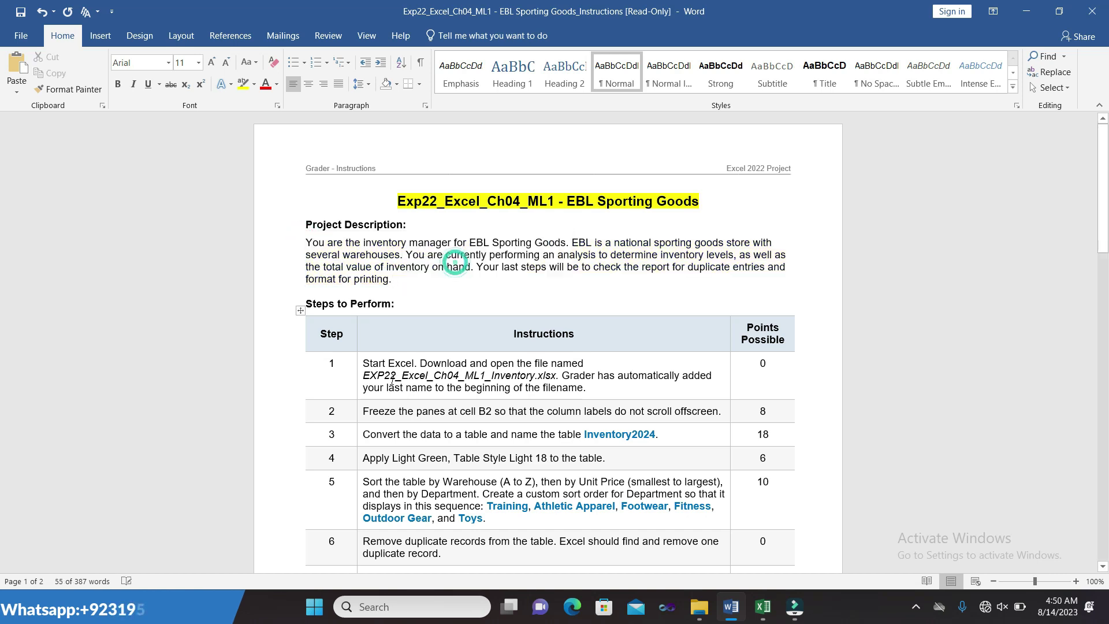
Step: Highlight the step 1 instruction about opening EXP22_Excel_Ch04_ML1_Inventory.xlsx in yellow
left_click(362, 364)
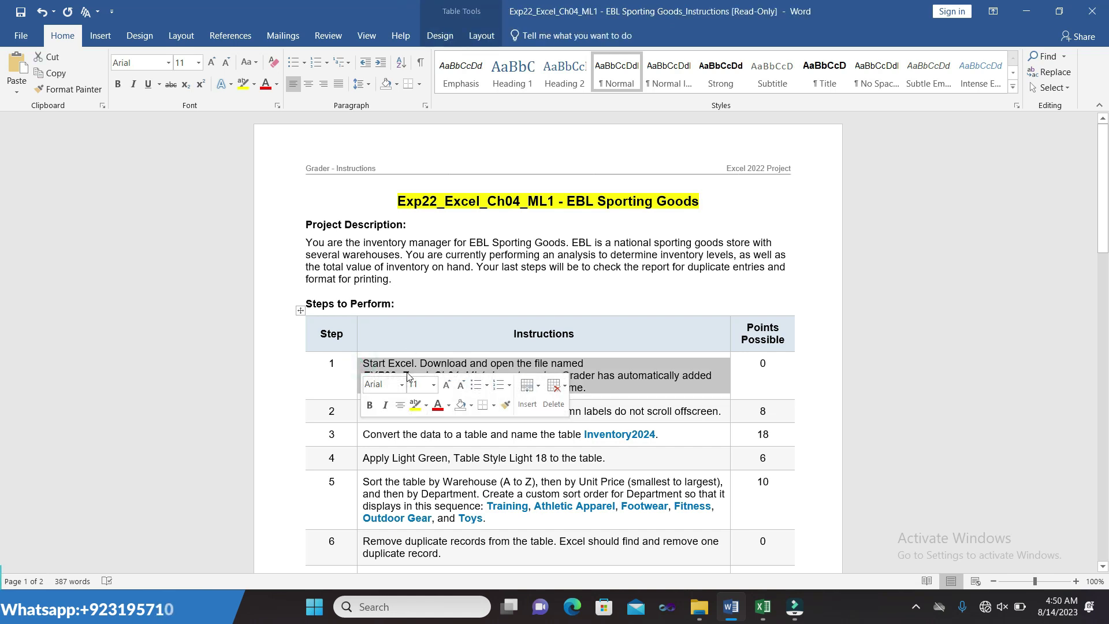
left_click(415, 405)
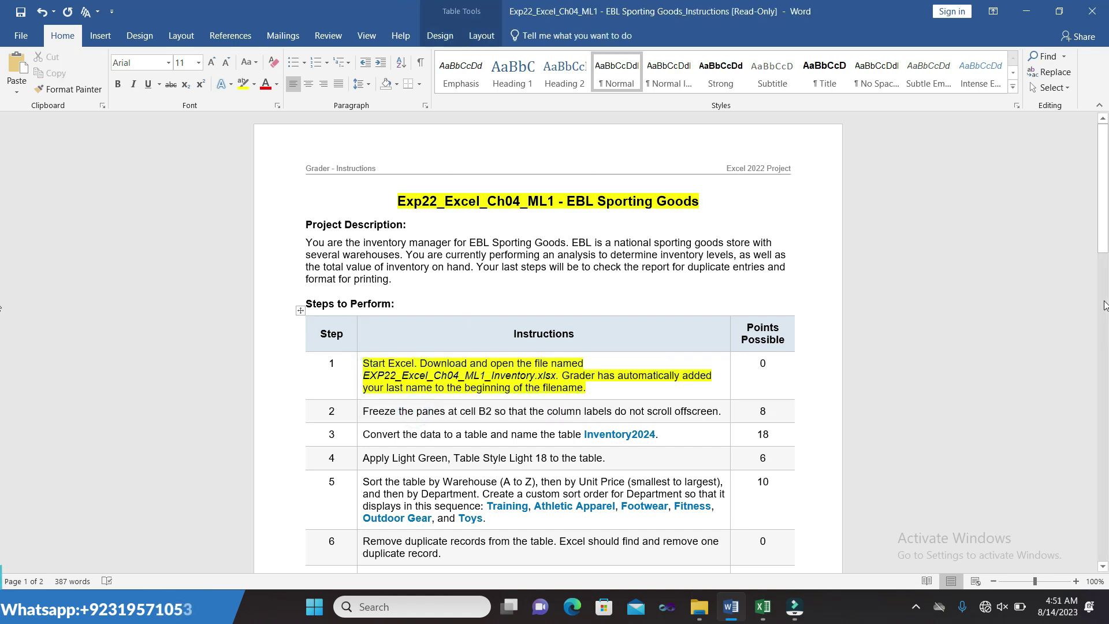
left_click_drag(1103, 246, 1104, 285)
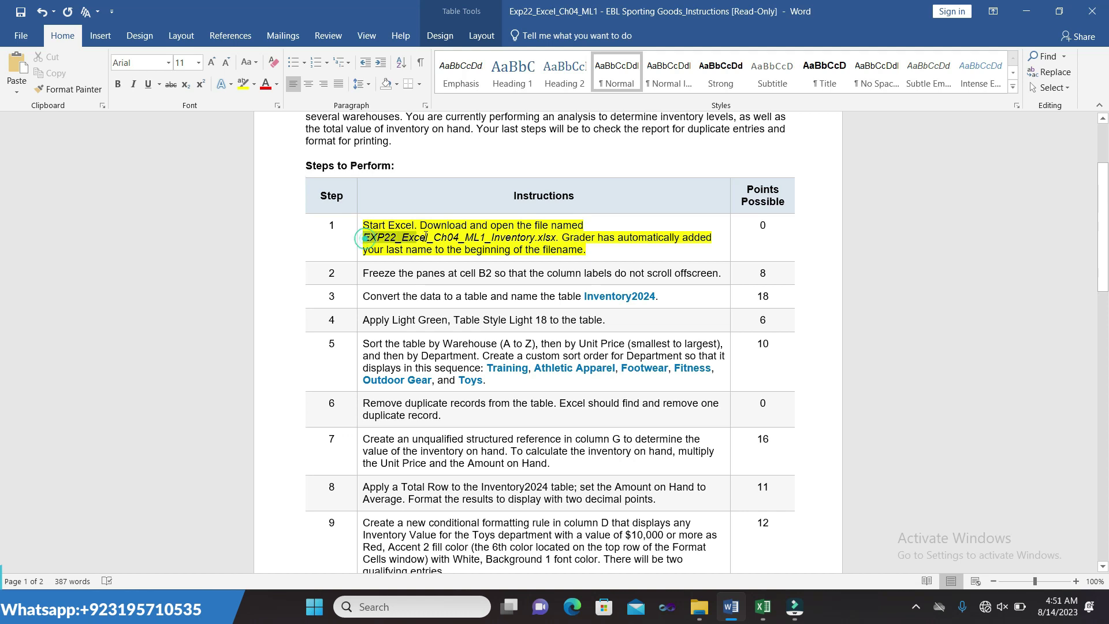
left_click_drag(367, 239, 554, 241)
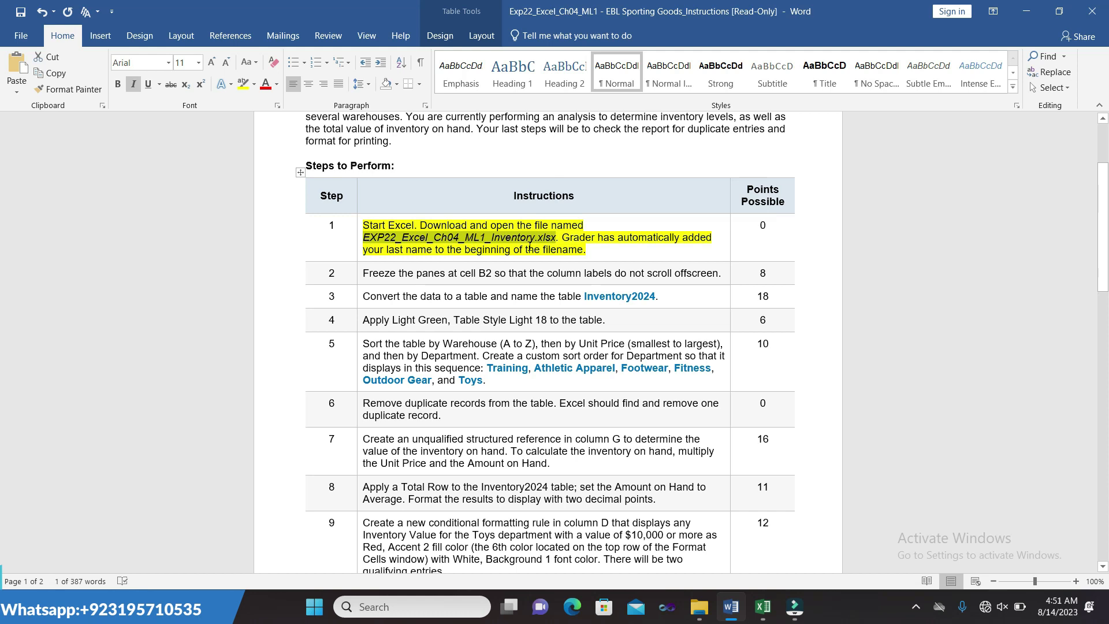
left_click(762, 606)
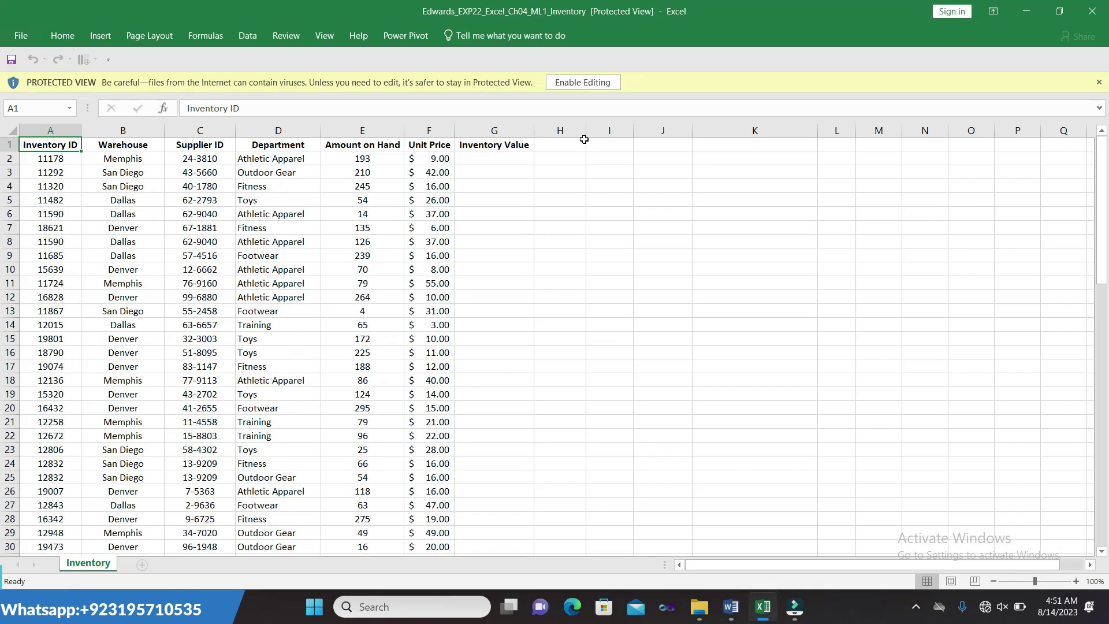
Step: Enable editing on the Inventory workbook, then return to the Word instructions
left_click(586, 84)
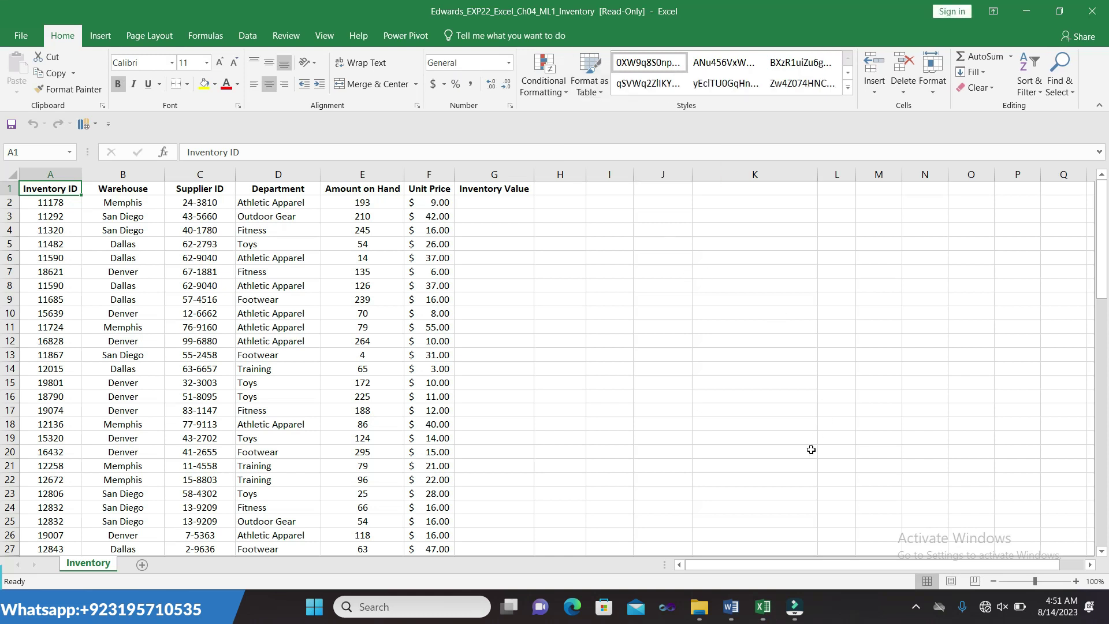
left_click(732, 605)
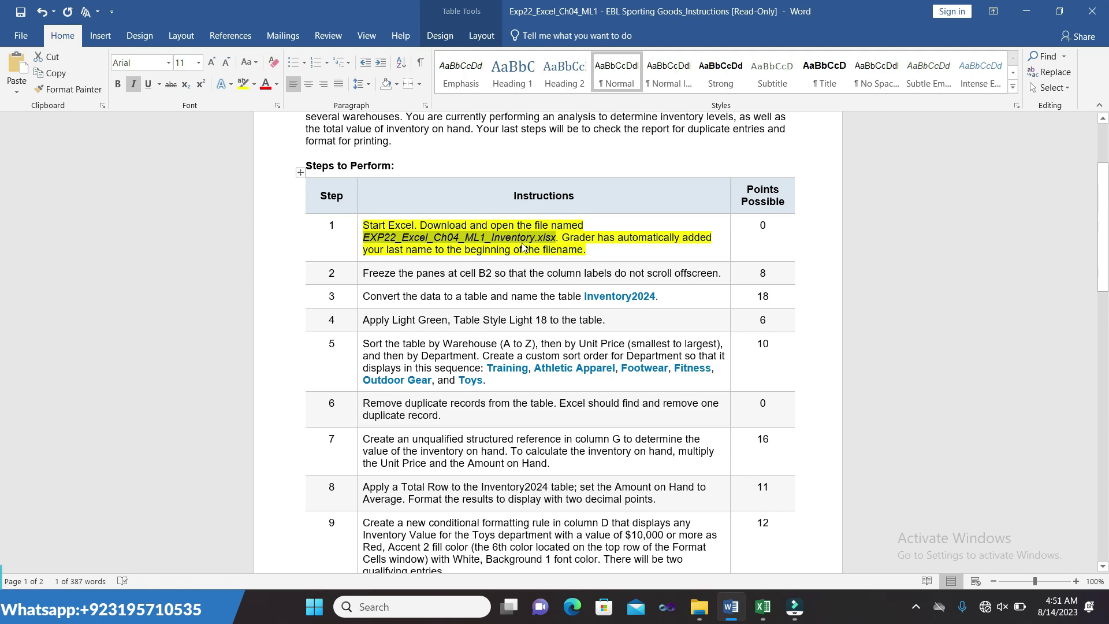
Step: Move the yellow highlight from the step 1 instruction to the step 2 freeze-panes instruction
left_click(364, 222)
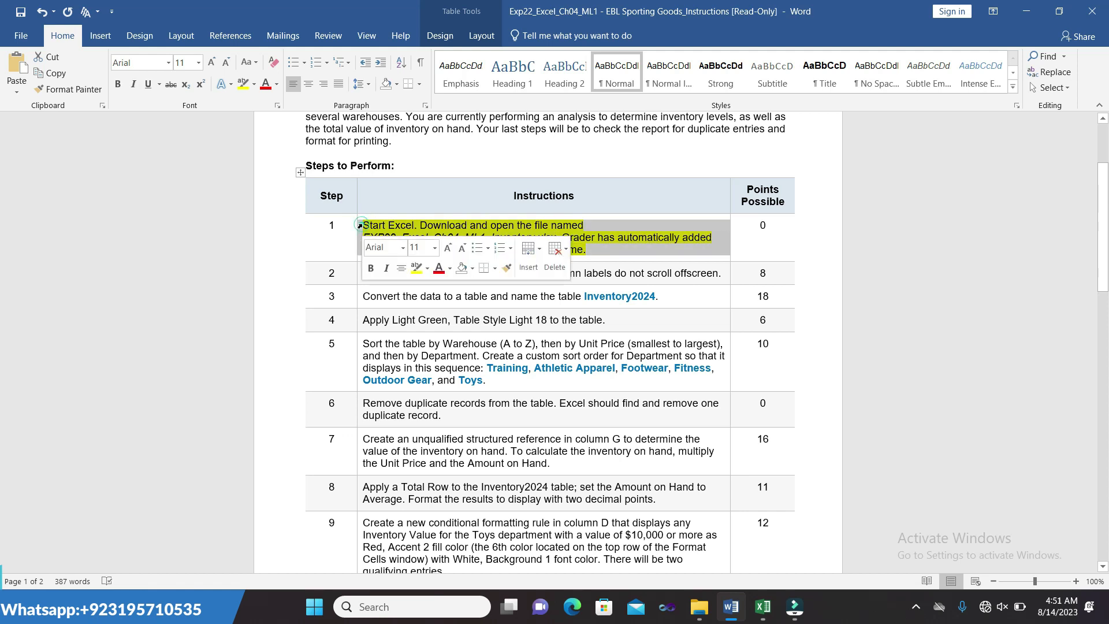
left_click(410, 266)
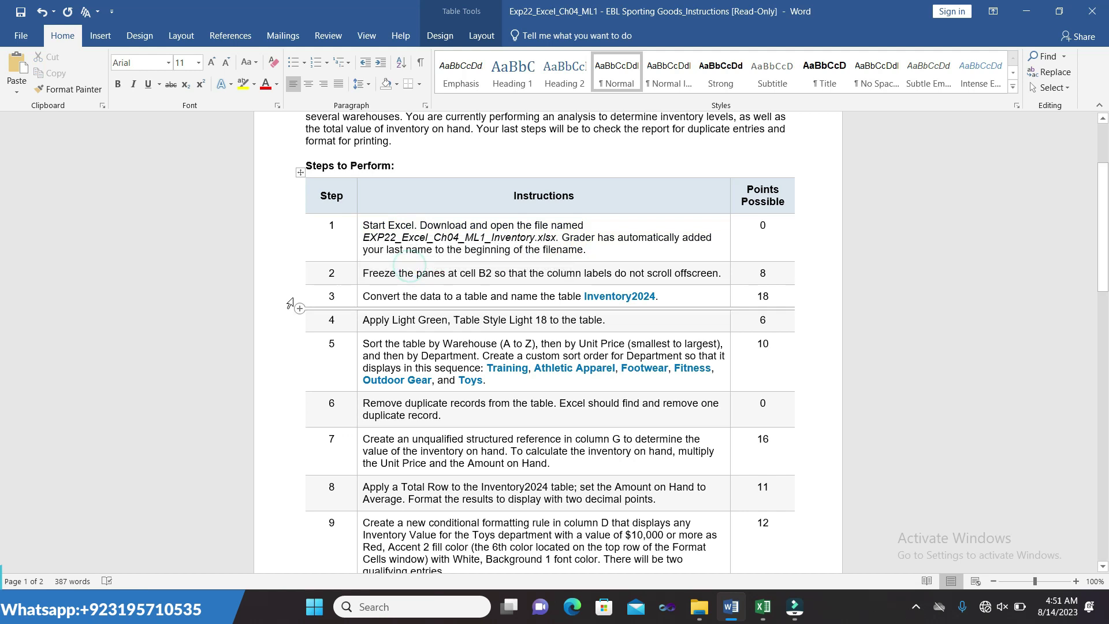
left_click(364, 275)
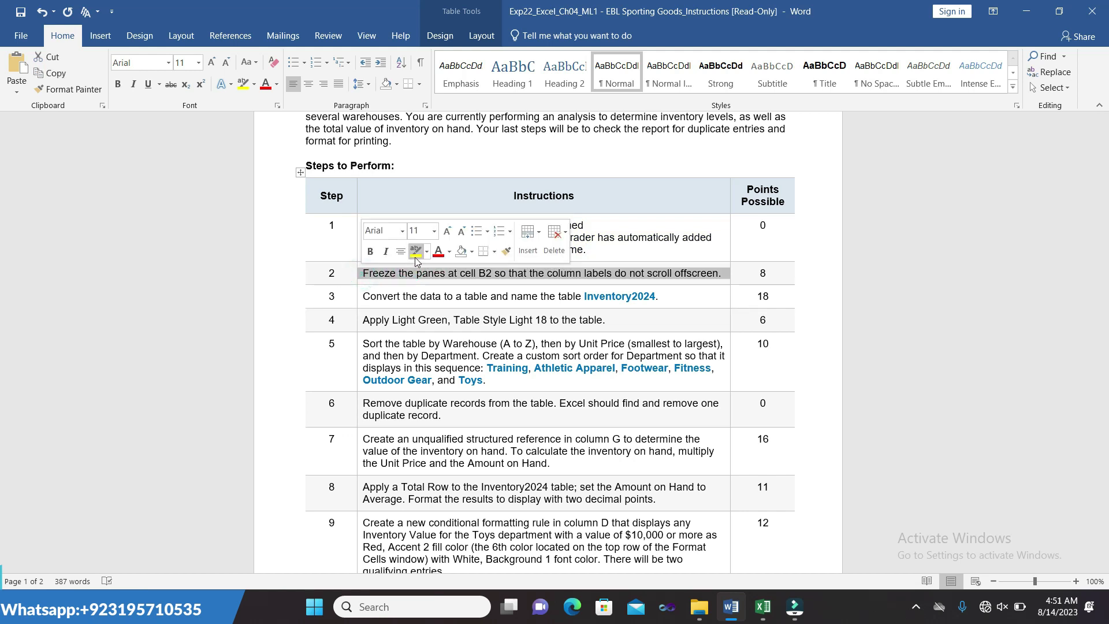
left_click(416, 254)
left_click(439, 297)
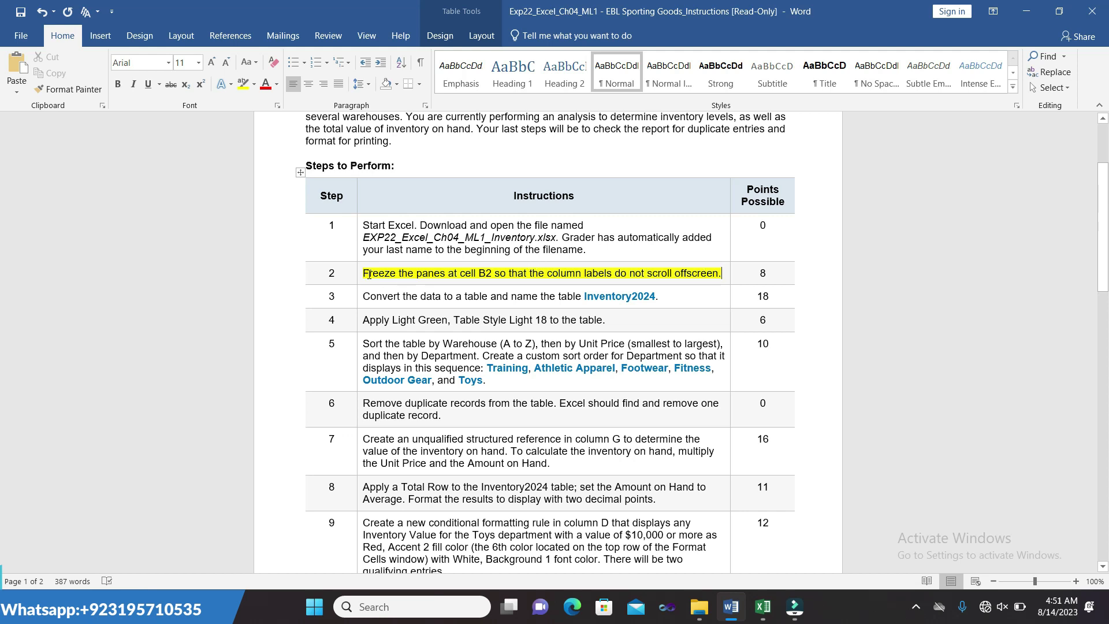
left_click_drag(365, 274, 723, 274)
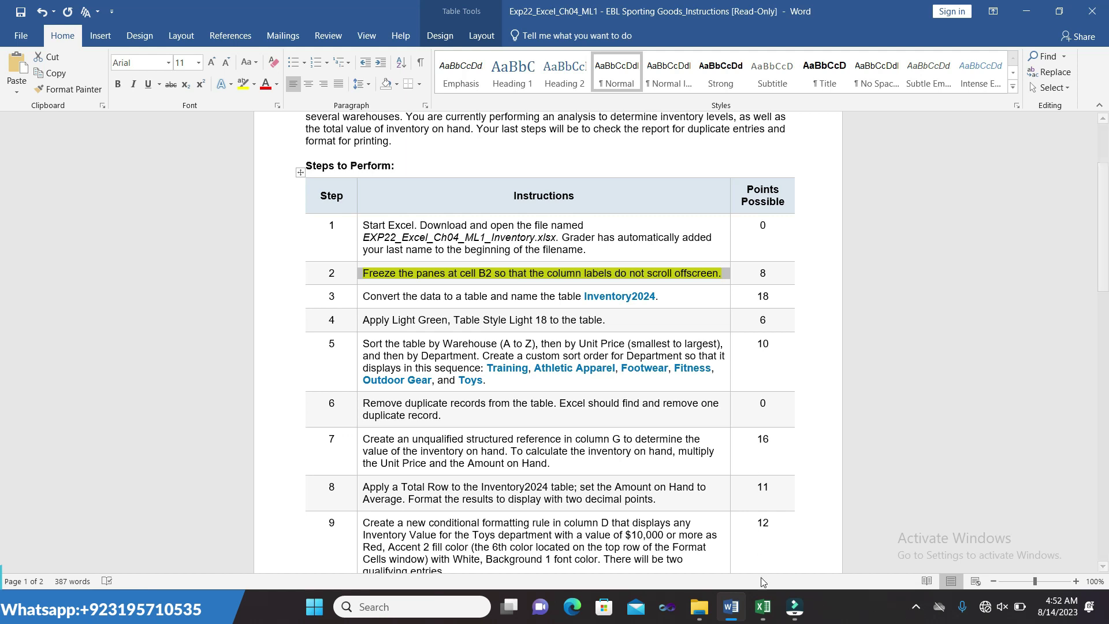
left_click(762, 608)
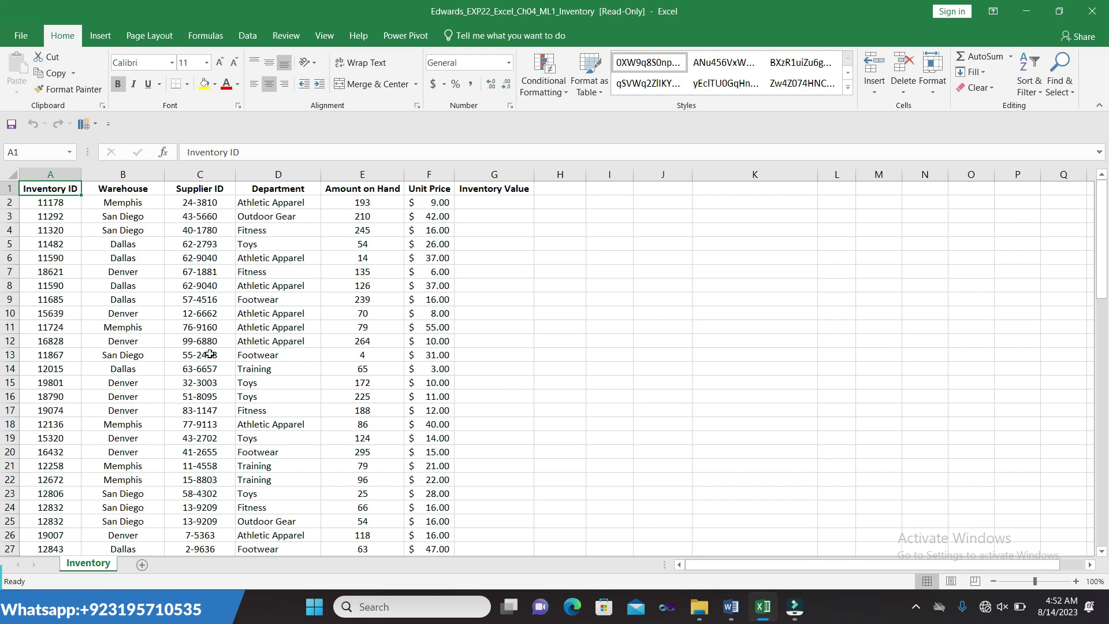
Step: Freeze panes at cell B2 via View > Freeze Panes
left_click(141, 189)
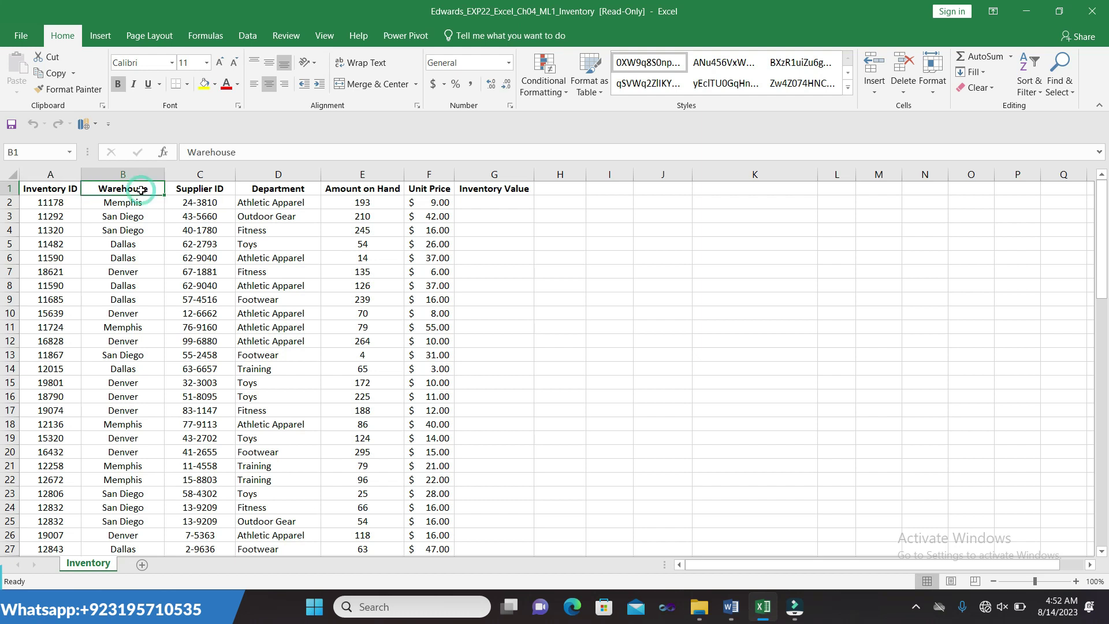
left_click(141, 203)
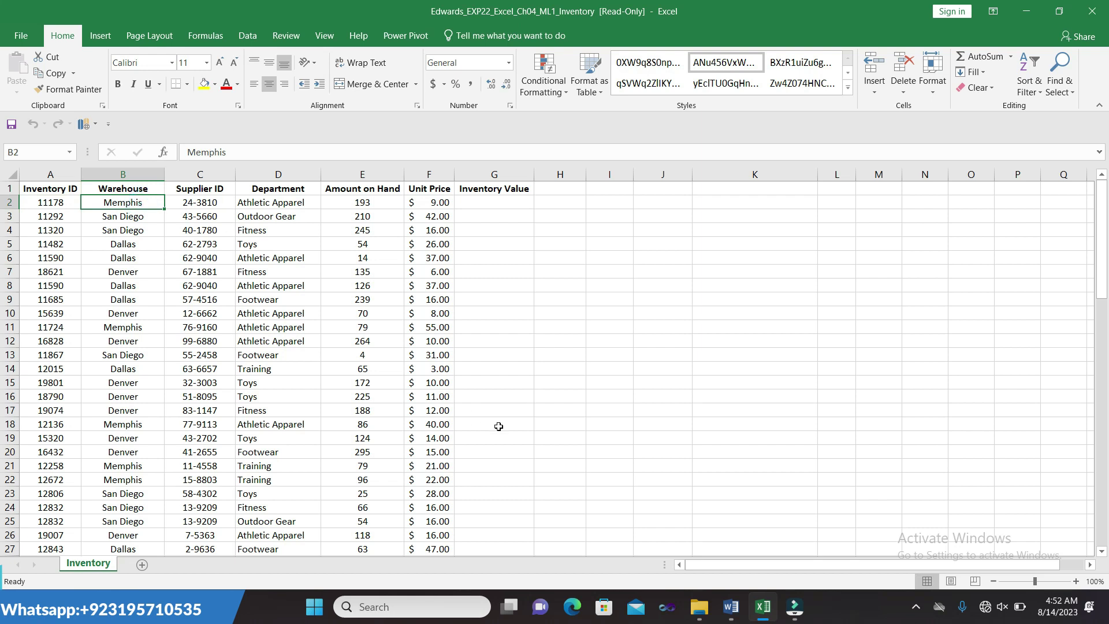
left_click(730, 606)
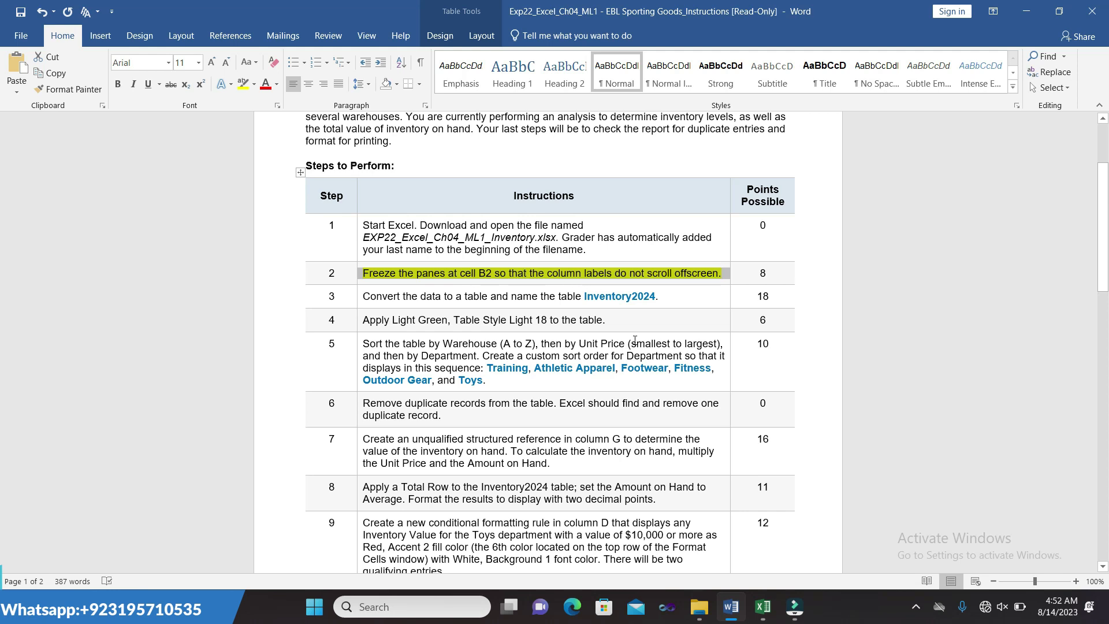
left_click(762, 606)
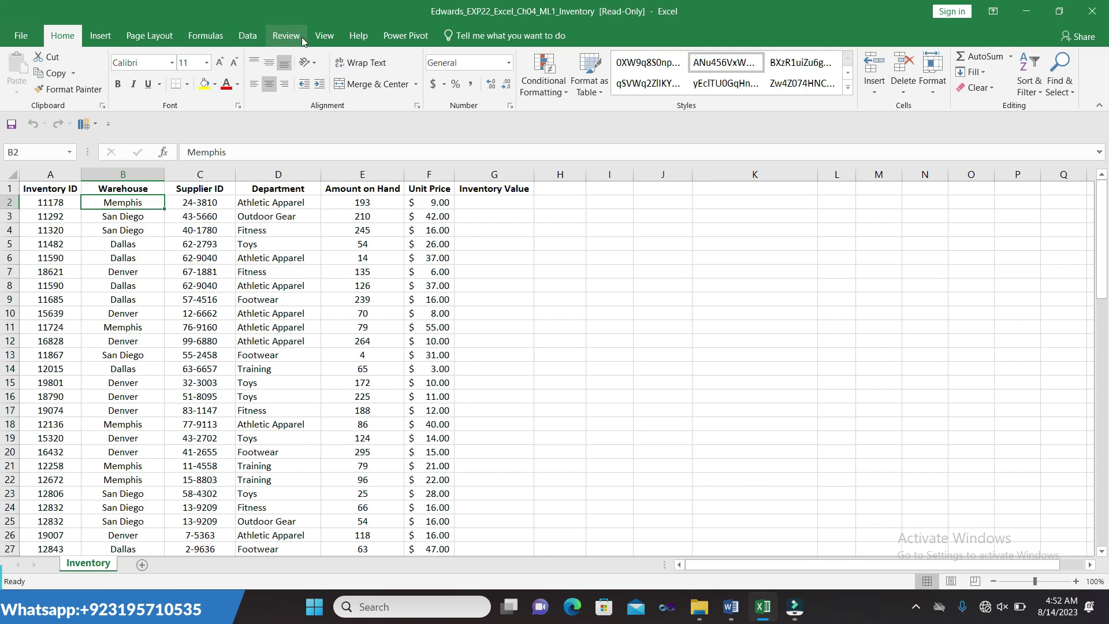
left_click(324, 36)
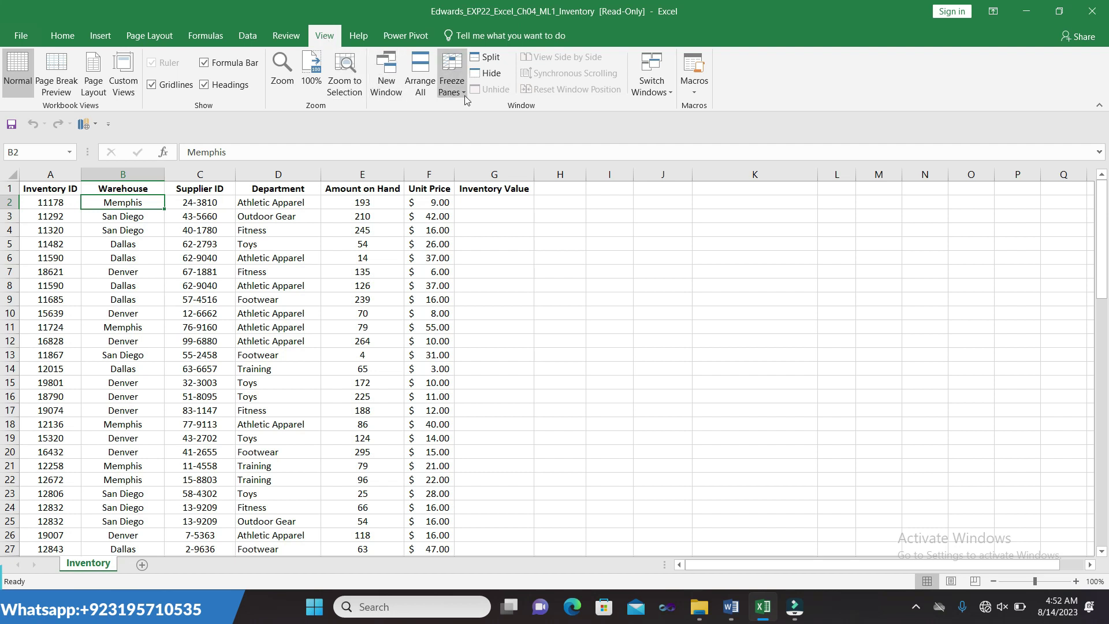
left_click(466, 93)
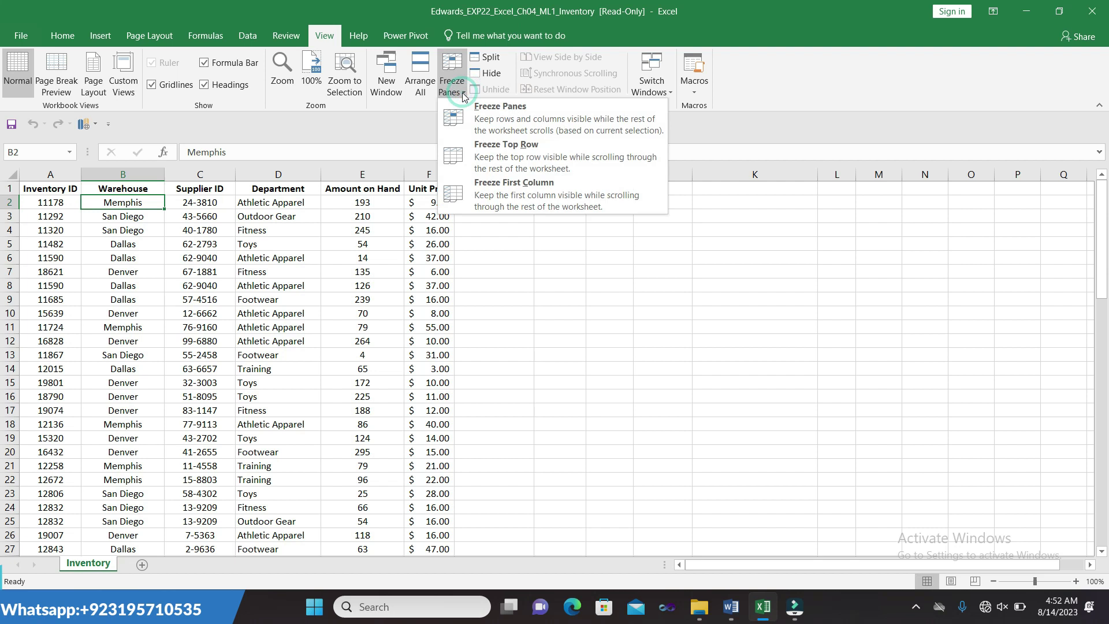
left_click(468, 114)
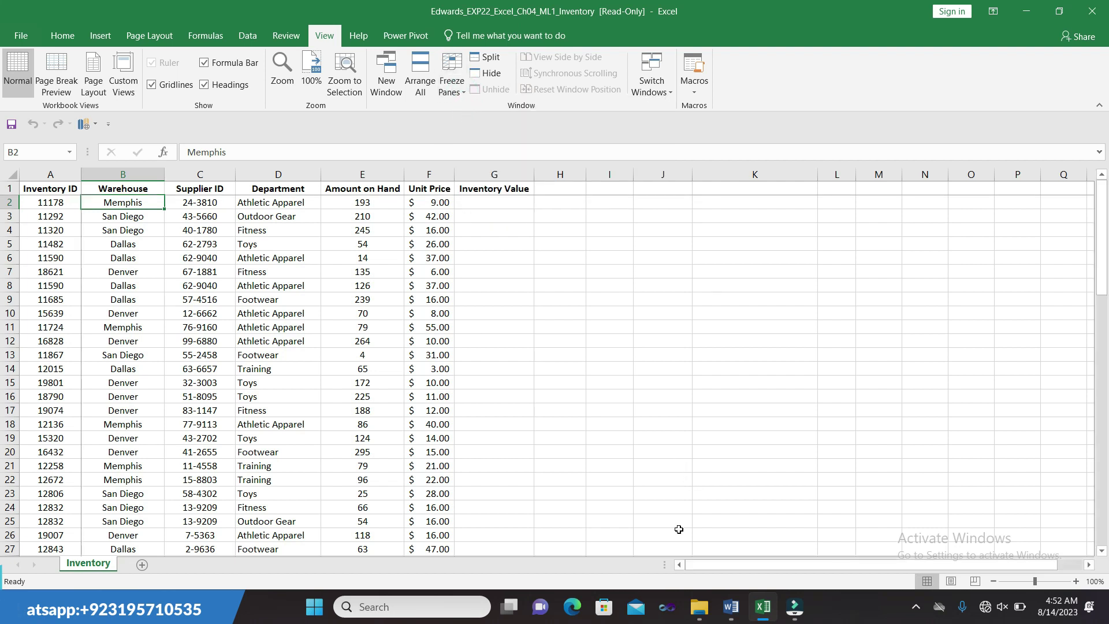
left_click(731, 606)
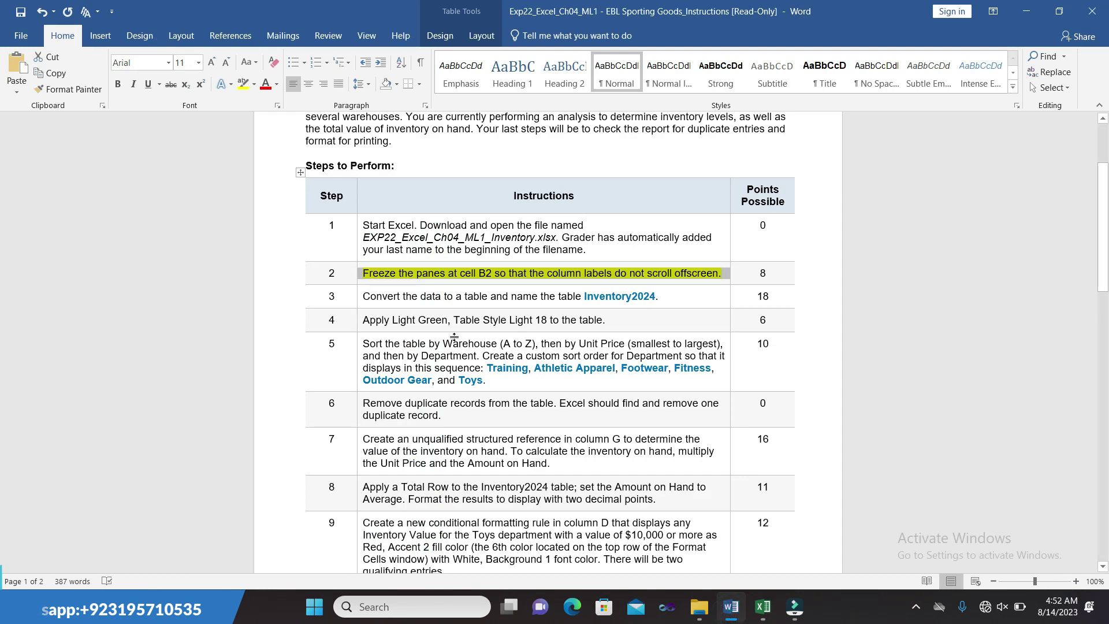
Step: Move the yellow highlight from step 2 to step 3 and copy the table name Inventory2024
left_click(348, 274)
left_click(347, 273)
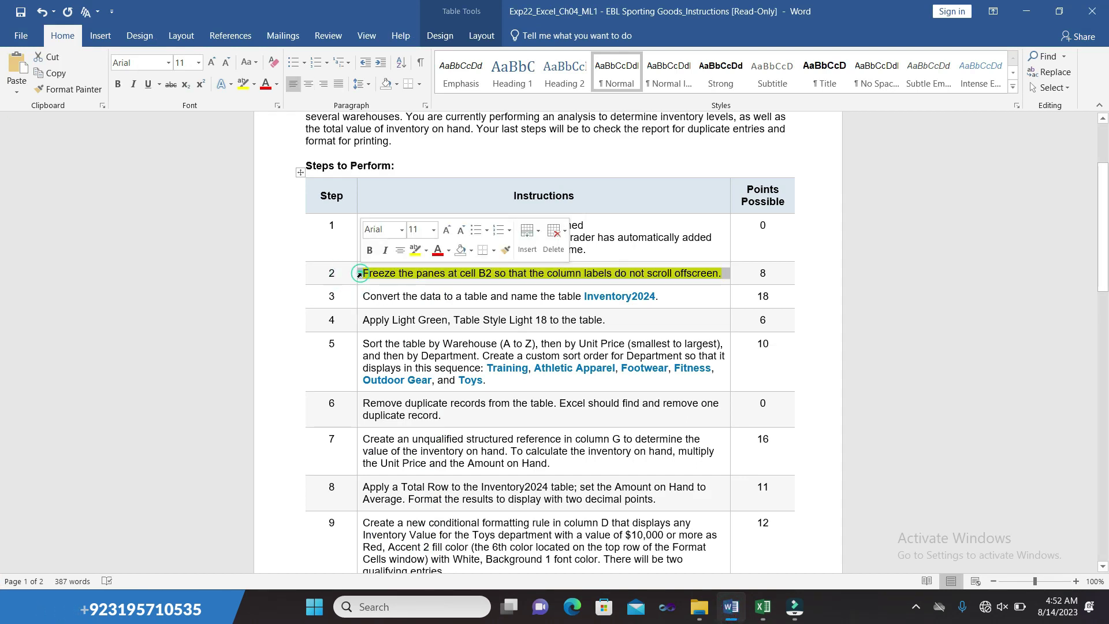
left_click(408, 256)
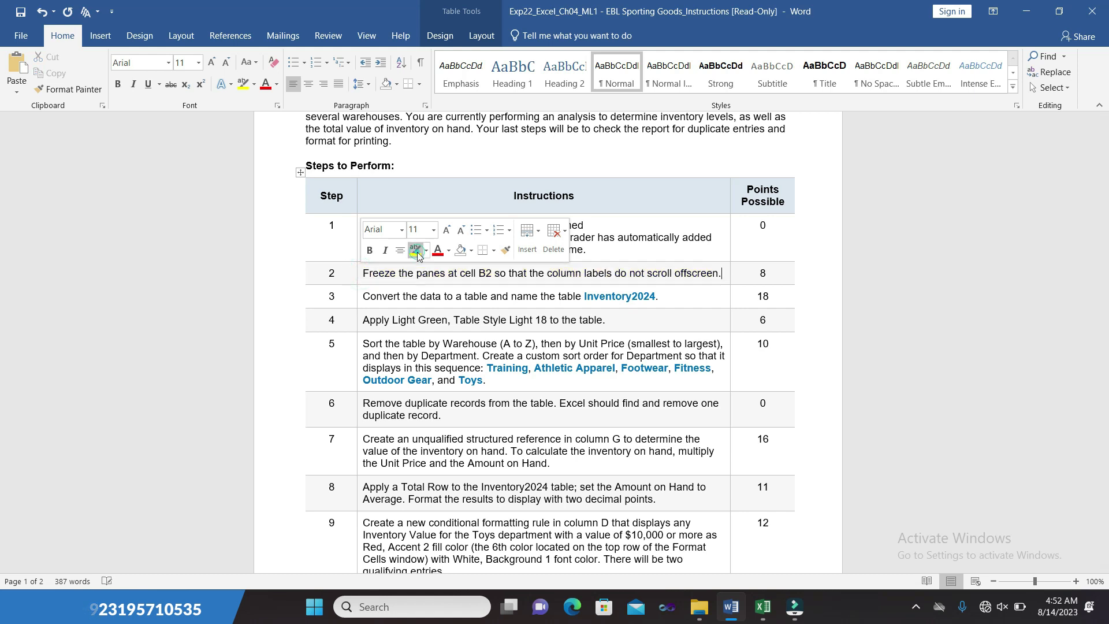
left_click(357, 299)
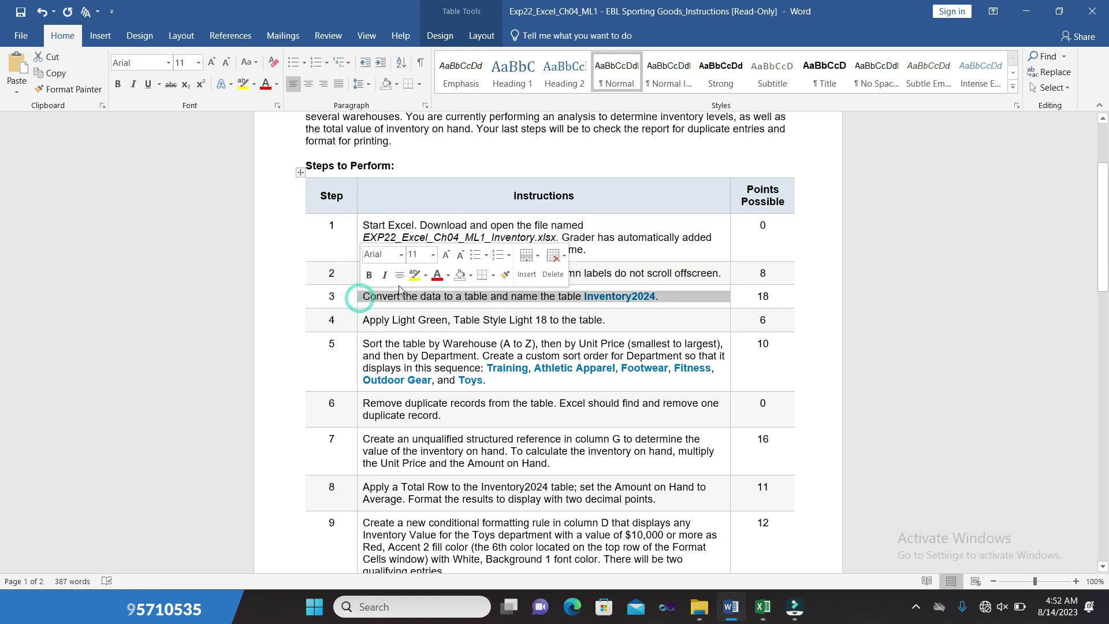
left_click(413, 280)
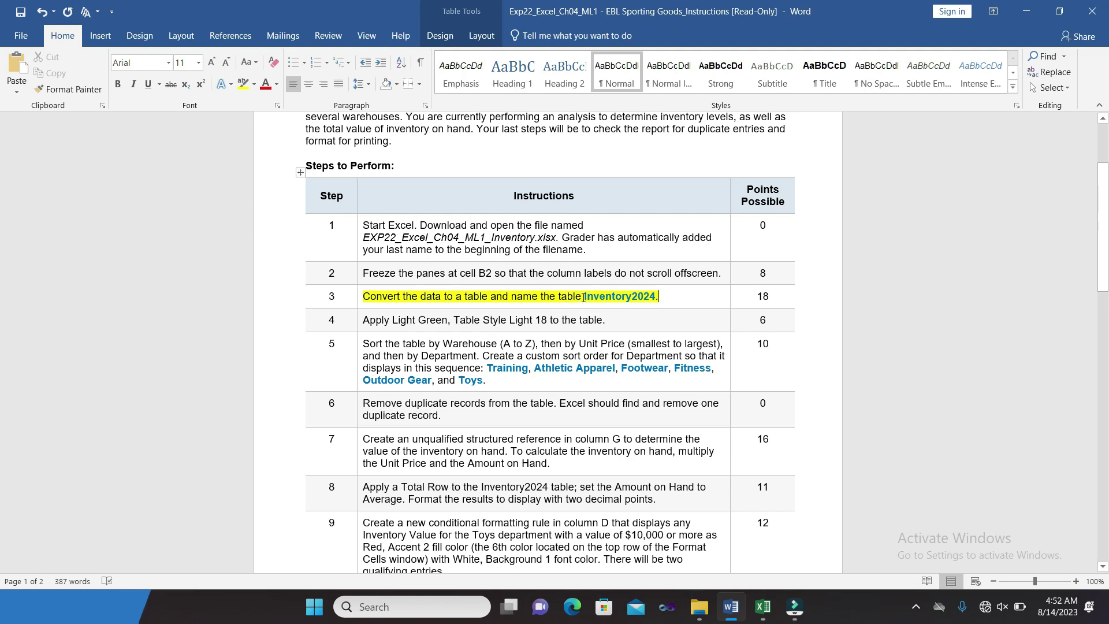
left_click_drag(583, 297, 657, 295)
key("ctrl+c")
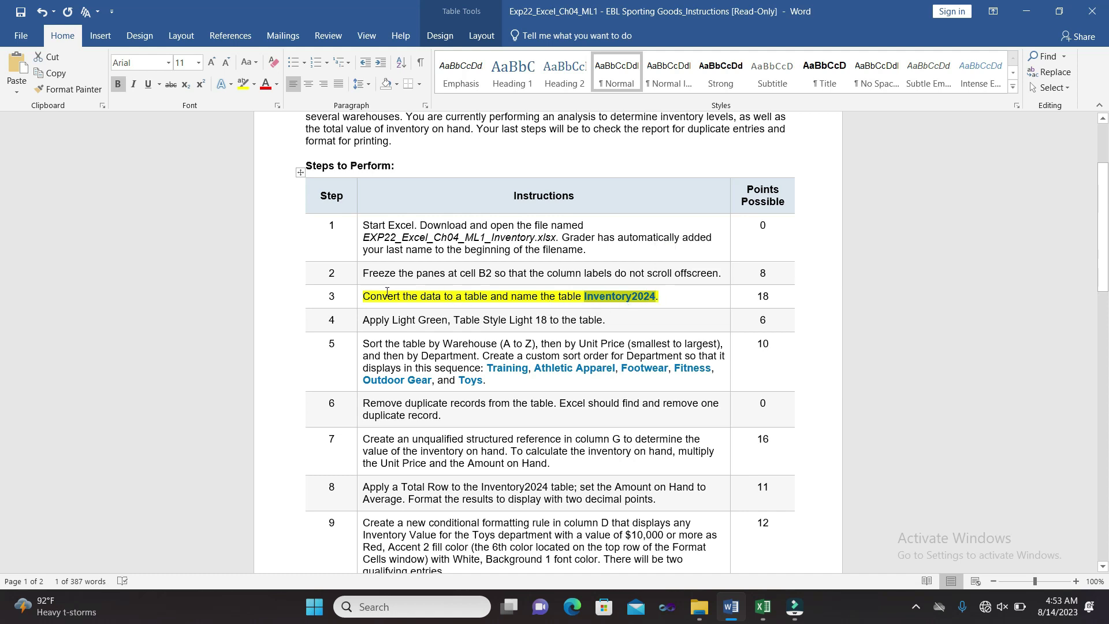
left_click_drag(367, 298, 633, 295)
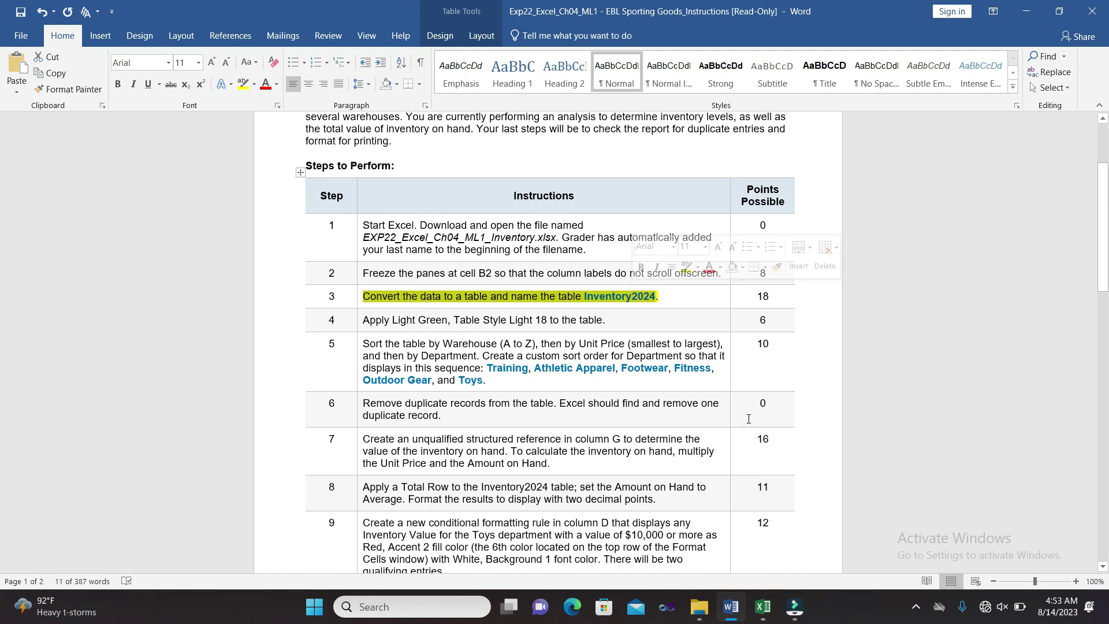
left_click(761, 613)
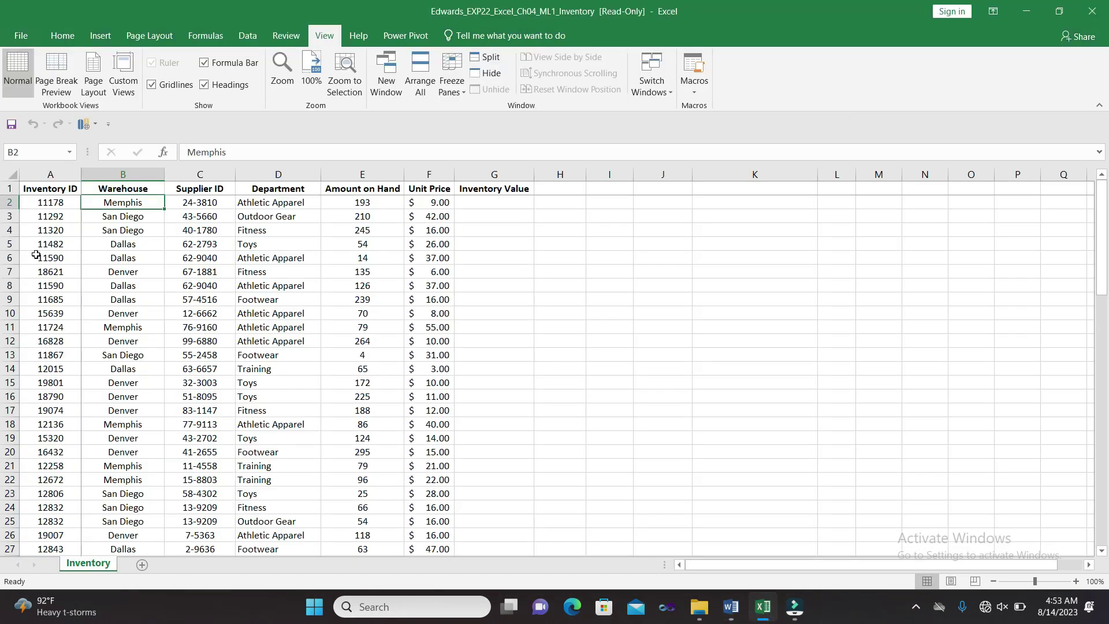
Step: Select A1:G80 and bring up Create Table with range $A$1:$G$80 and headers on
mouse_move(26, 188)
left_mouse_down()
mouse_move(175, 232)
mouse_move(484, 479)
mouse_move(503, 576)
left_mouse_up()
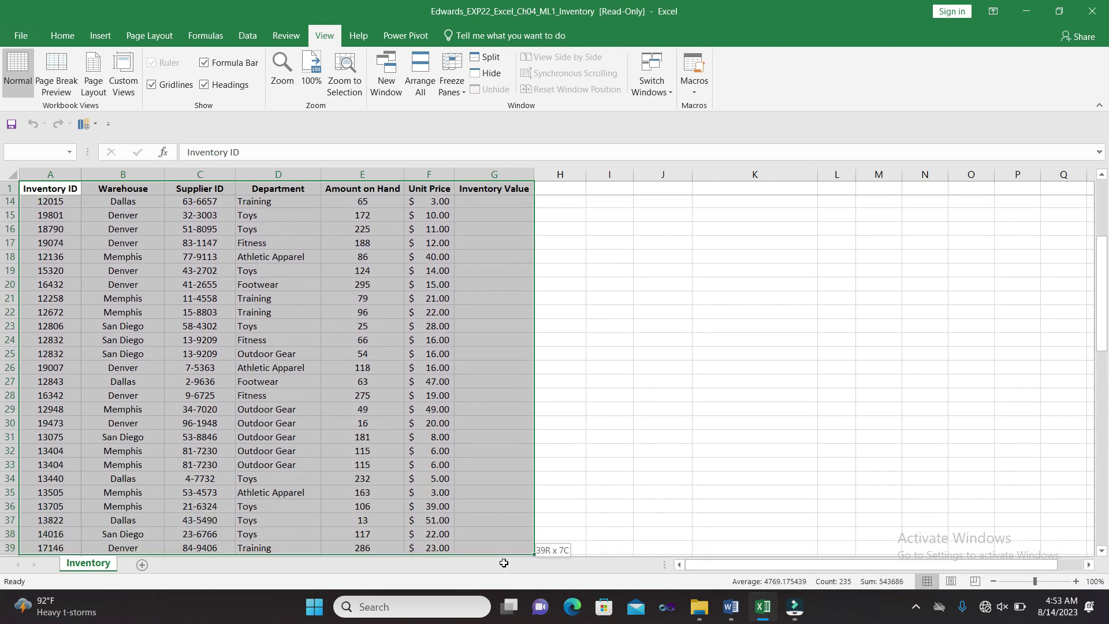
left_click_drag(503, 576, 507, 565)
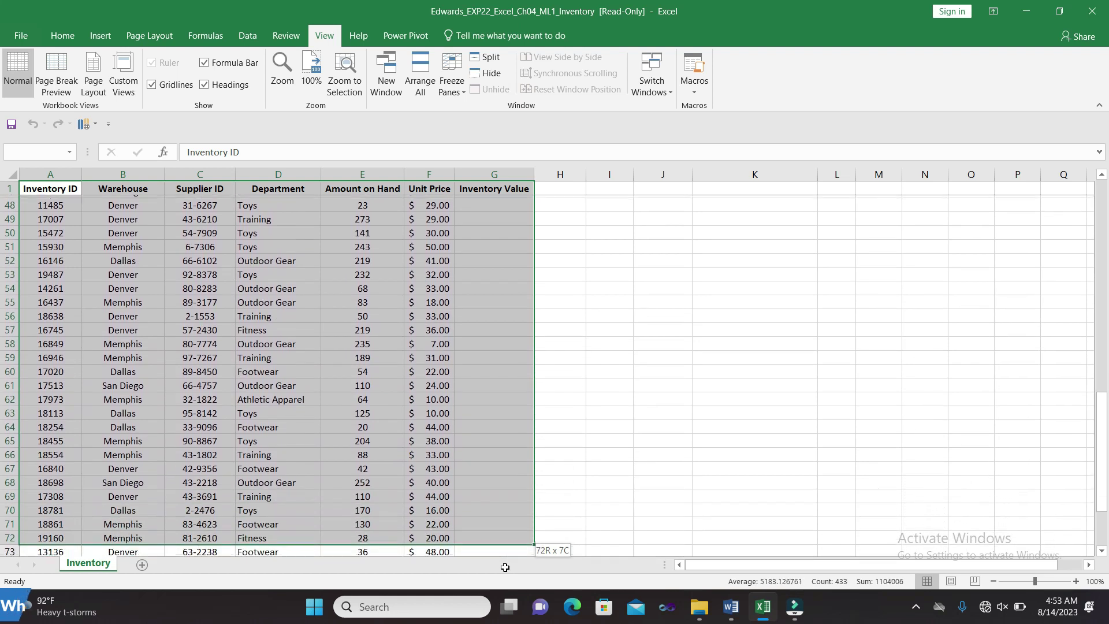
left_click_drag(506, 565, 493, 517)
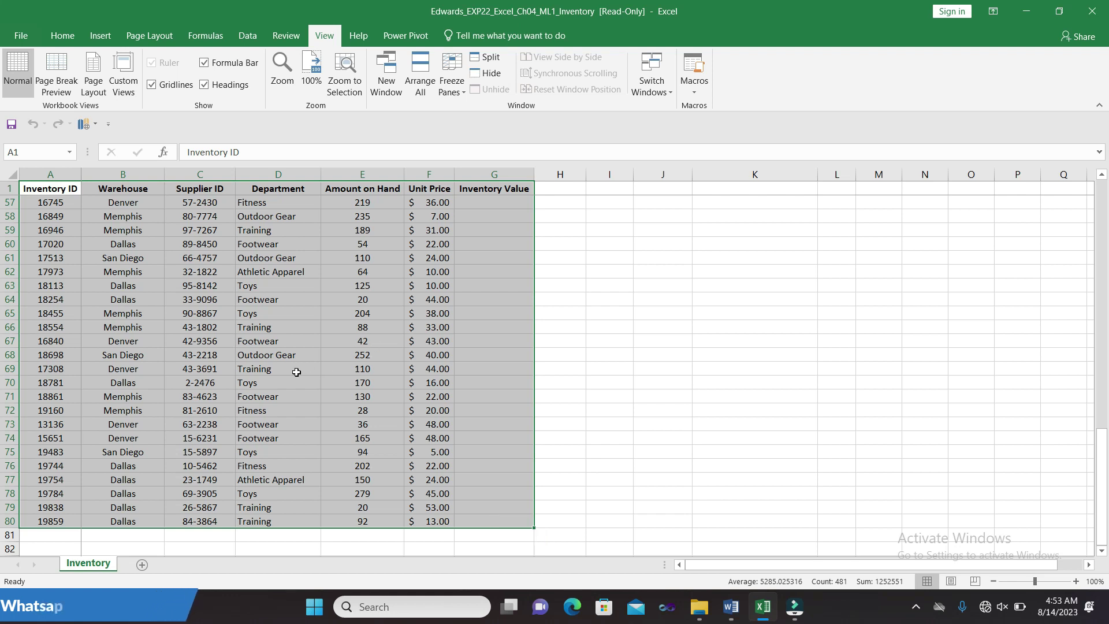
right_click(64, 35)
key("Escape")
left_click(64, 36)
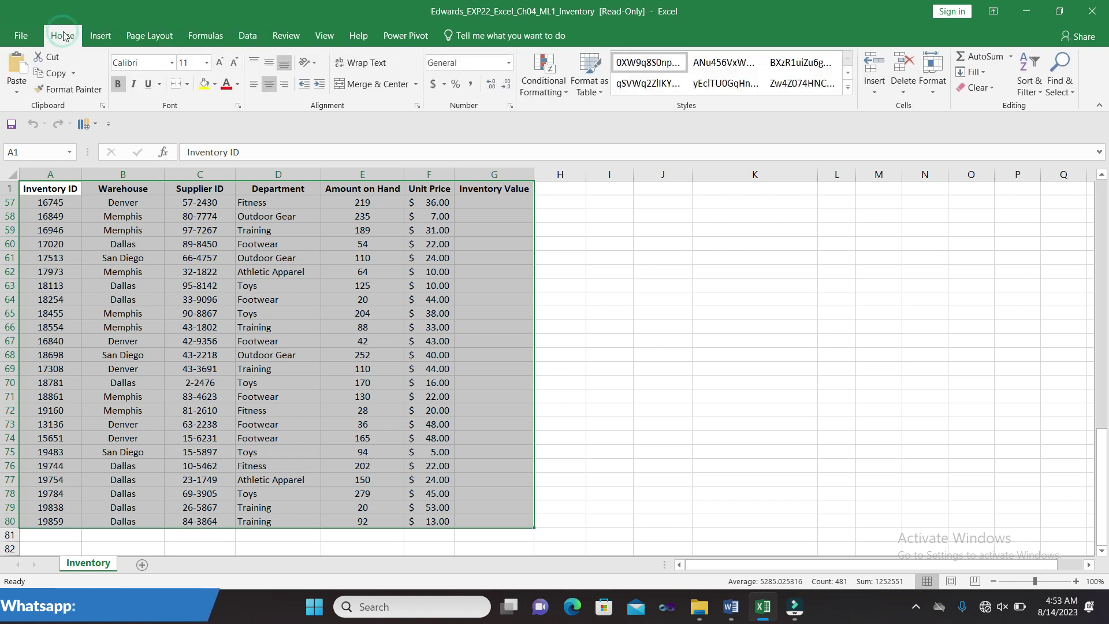
left_click(98, 36)
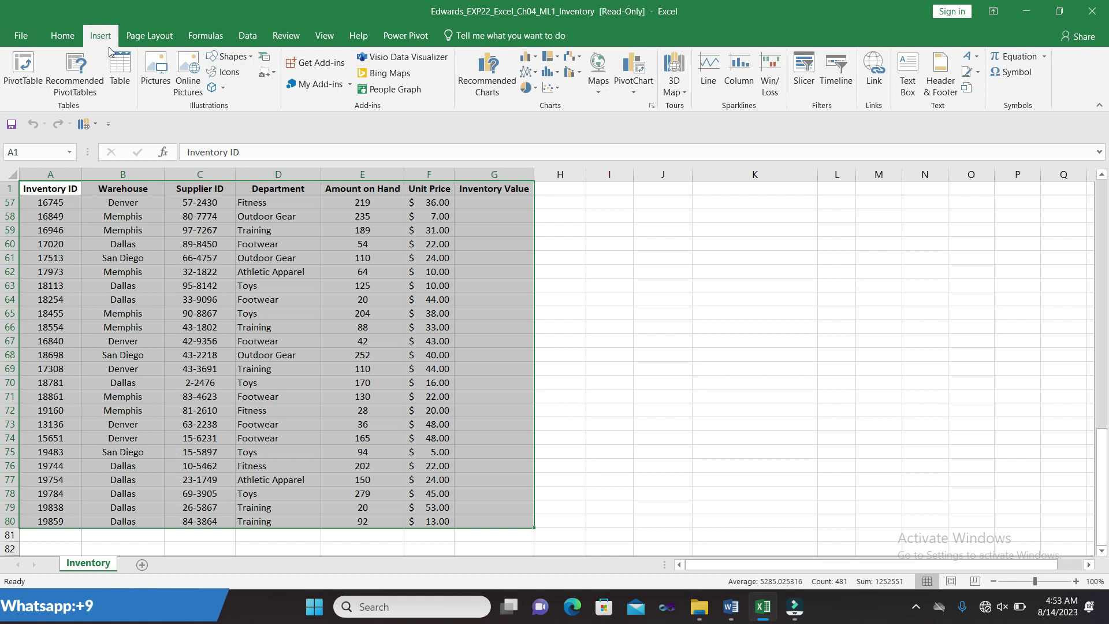
right_click(119, 66)
left_click(118, 67)
left_click(118, 66)
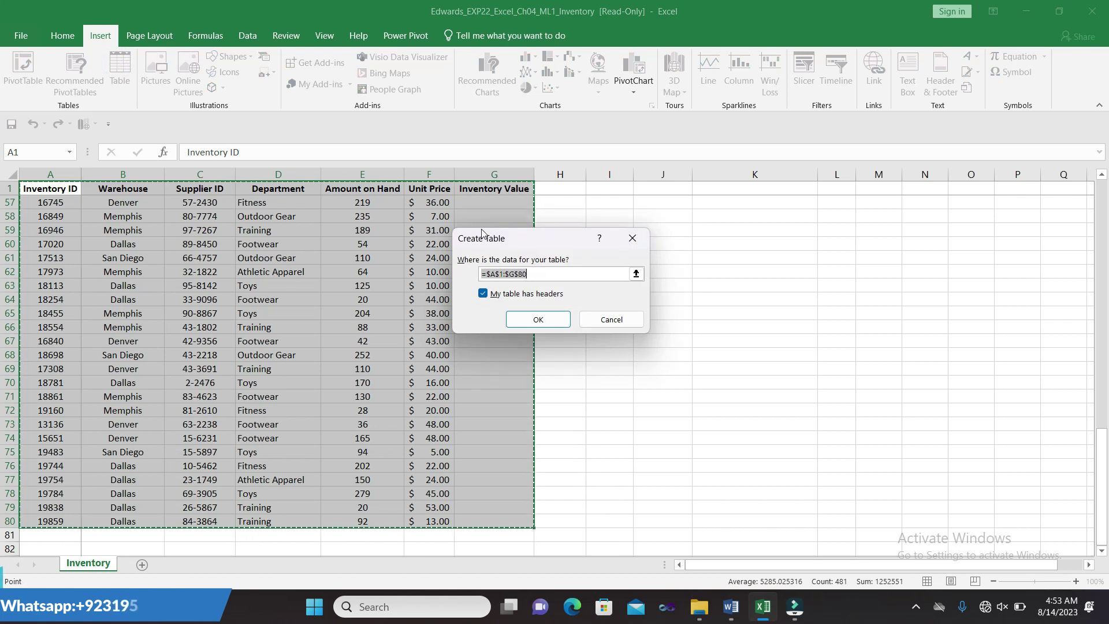
Step: Confirm the table creation and name the table Inventory2024
left_click(544, 320)
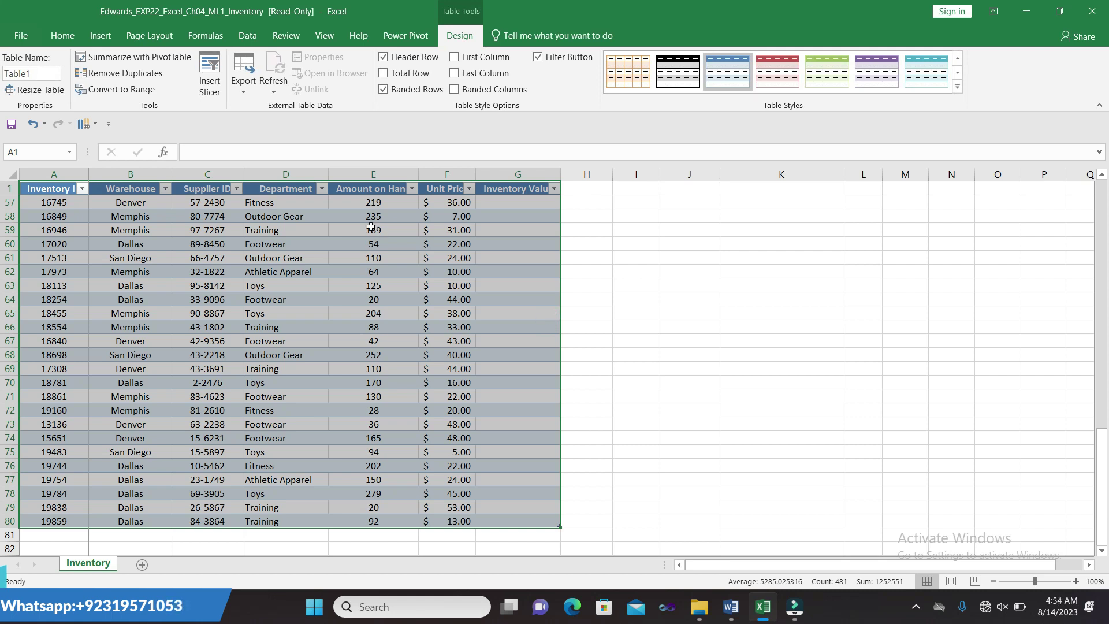
left_click(35, 74)
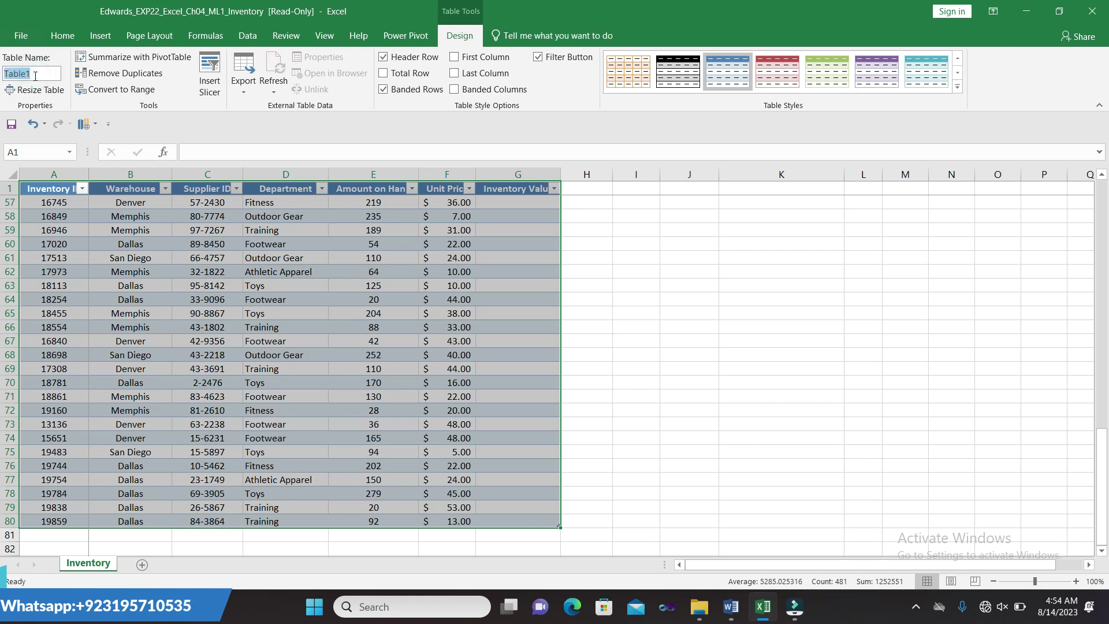
type("Inventory2024")
key("Return")
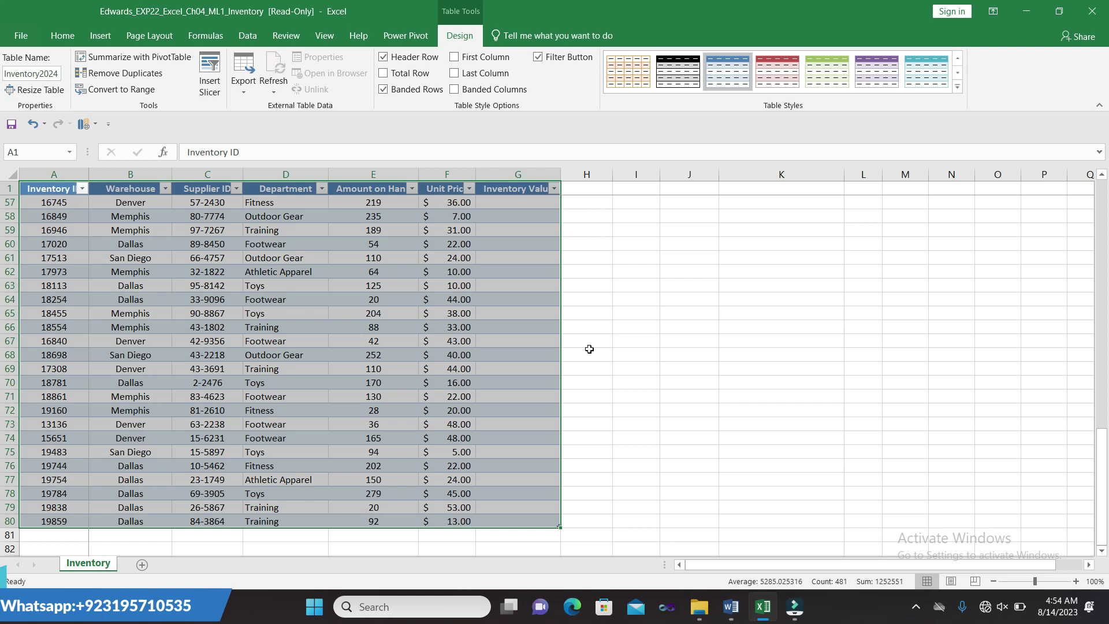
left_click(730, 420)
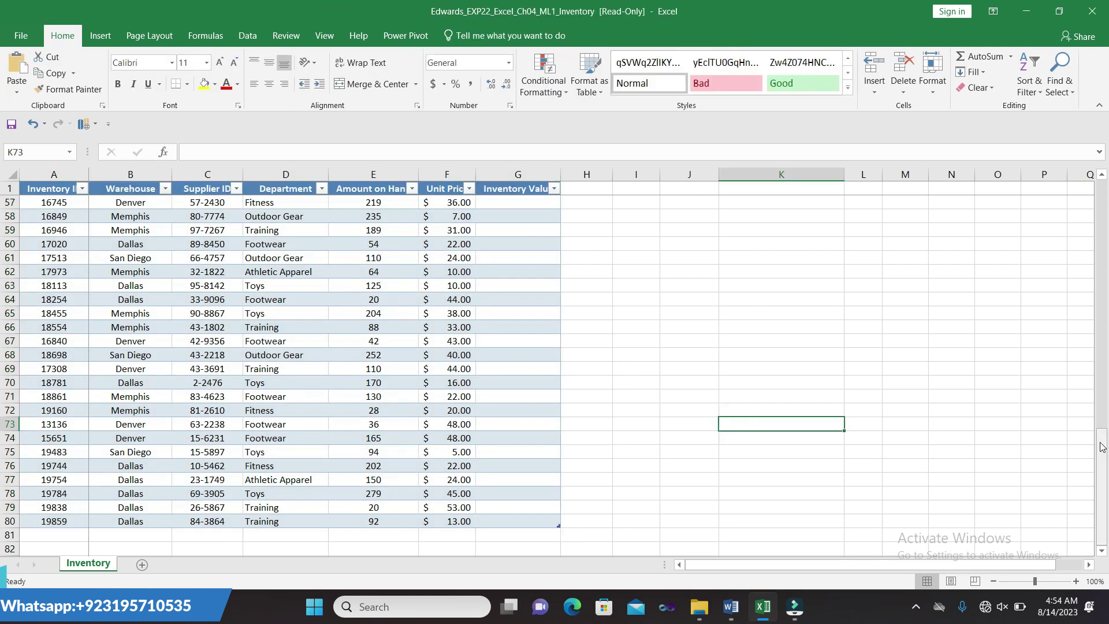
left_click_drag(1103, 452, 1021, 201)
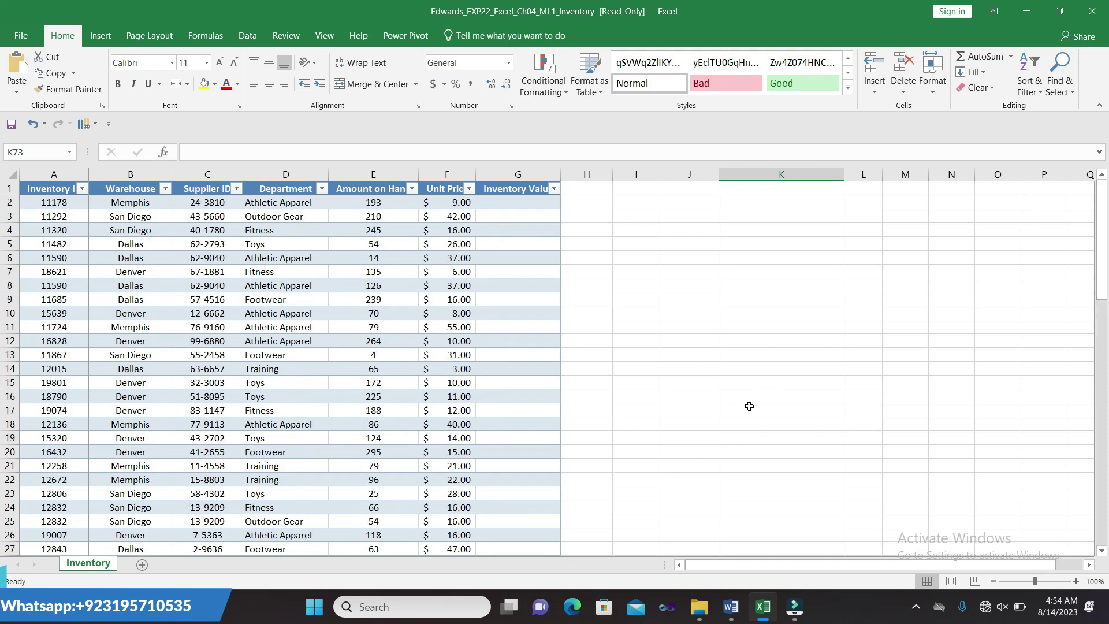
left_click(732, 606)
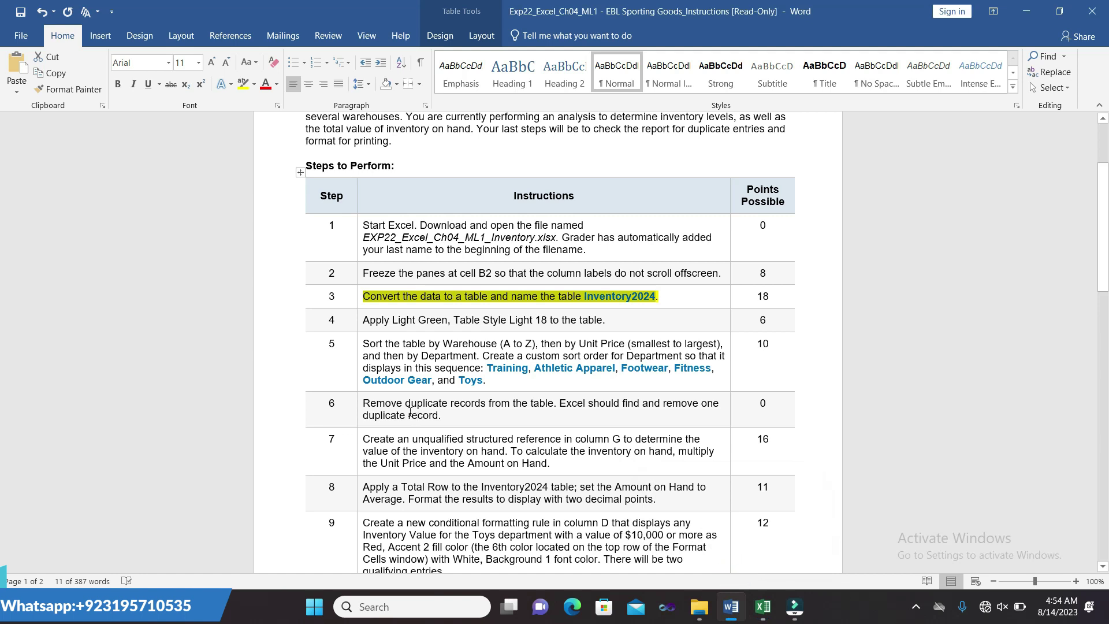
Step: Move the yellow highlight from step 3 to step 4's Light Green, Table Style Light 18 instruction
left_click(348, 296)
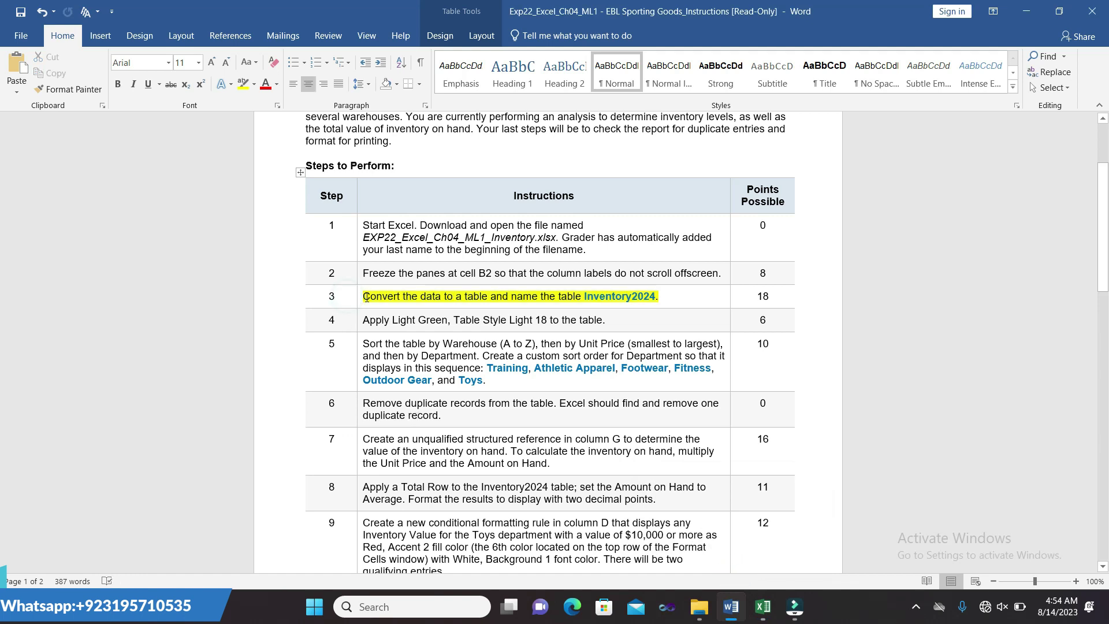
left_click(359, 300)
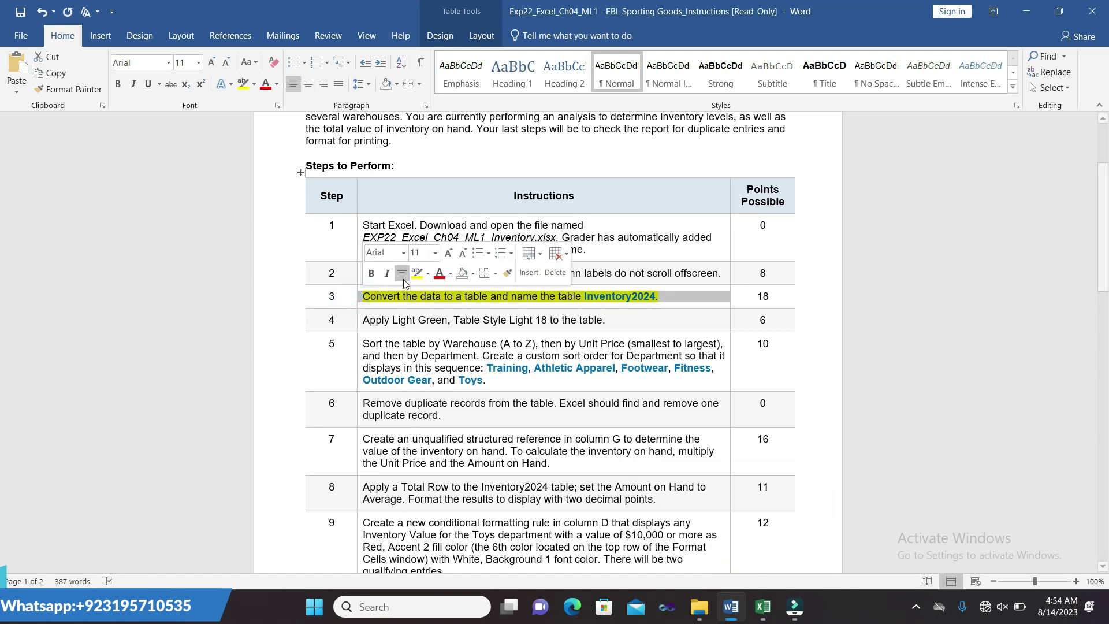
left_click(417, 277)
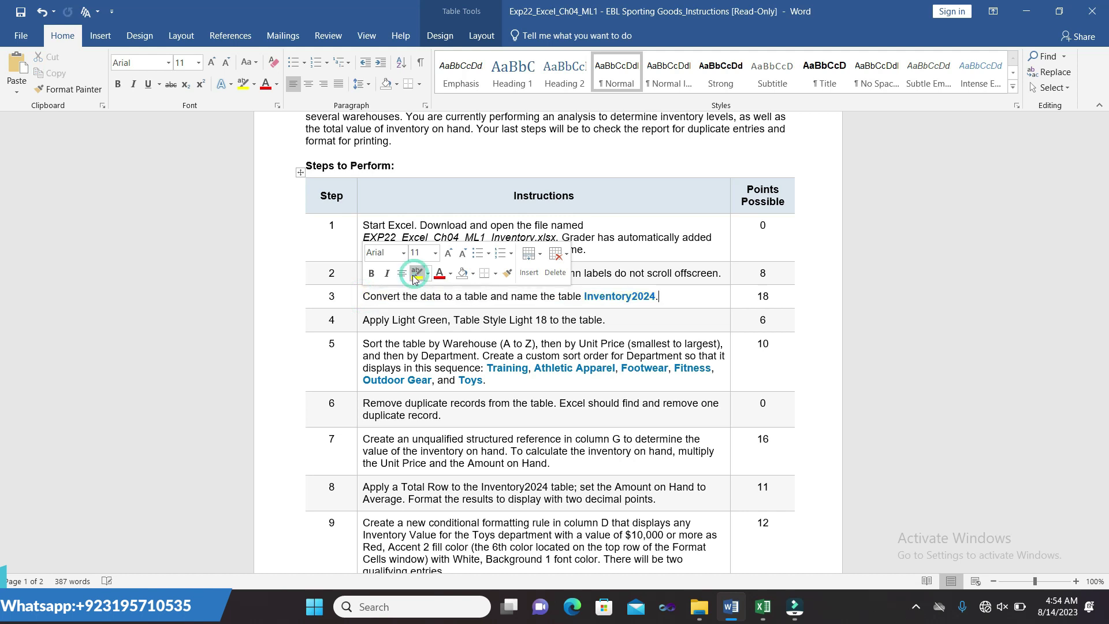
left_click(358, 324)
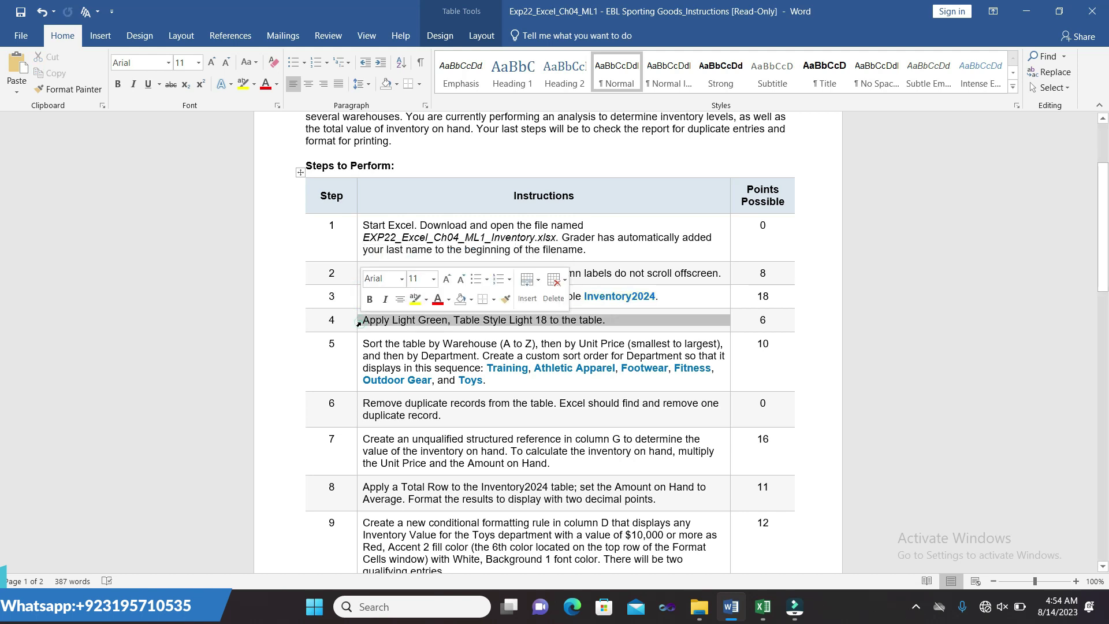
left_click(412, 301)
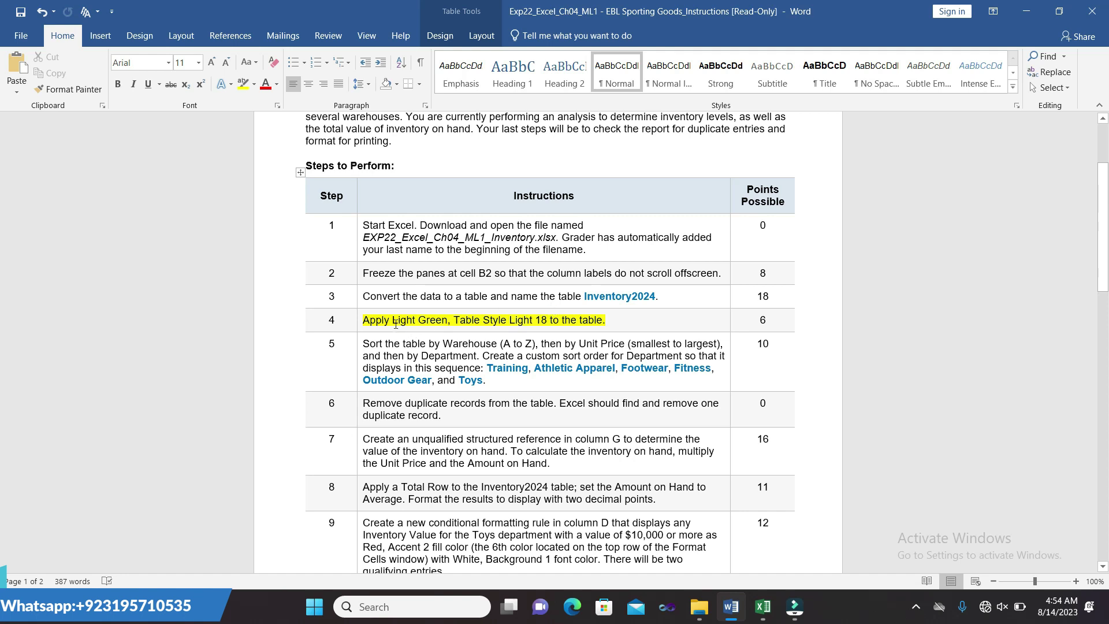
left_click_drag(393, 321, 550, 321)
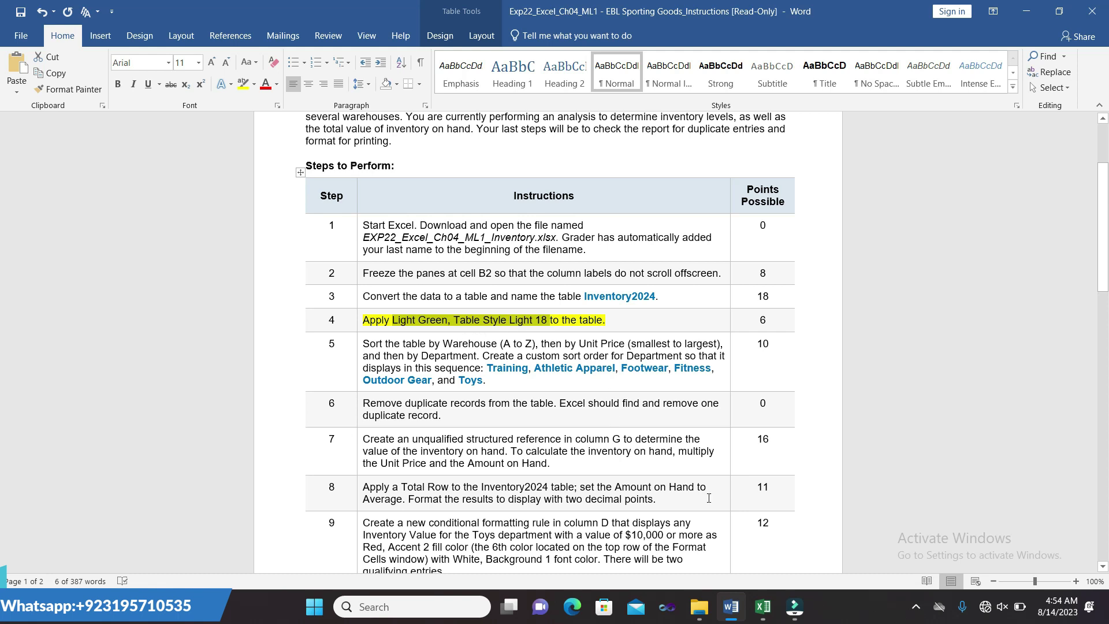
left_click(762, 606)
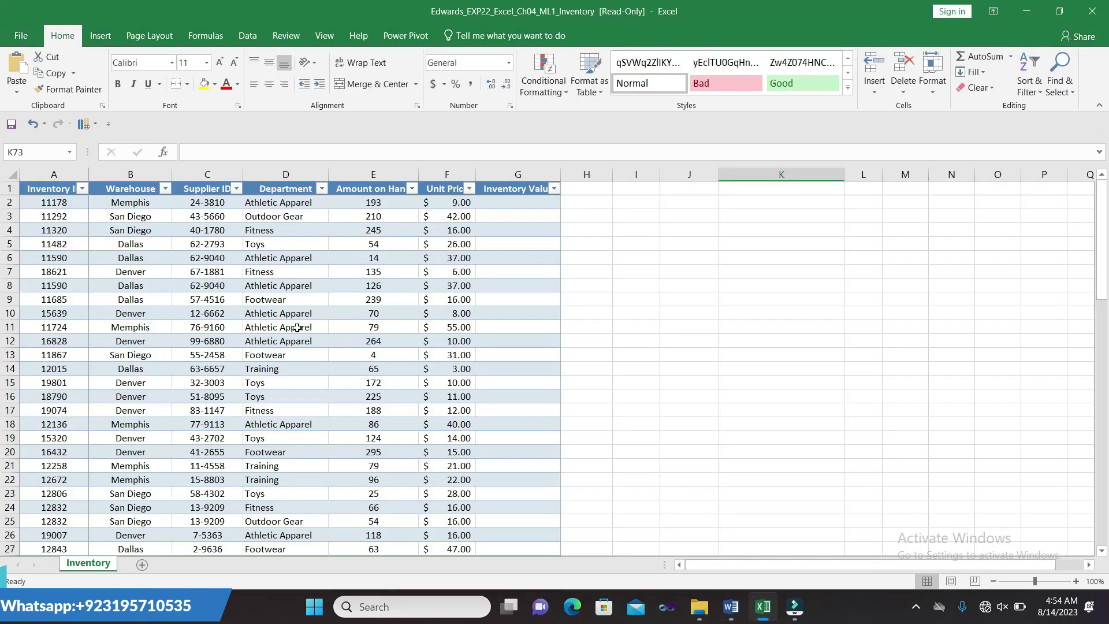
Step: Apply Light Green, Table Style Light 18 from the Table Design styles gallery
mouse_move(63, 188)
left_mouse_down()
mouse_move(530, 416)
mouse_move(530, 559)
mouse_move(527, 510)
left_mouse_up()
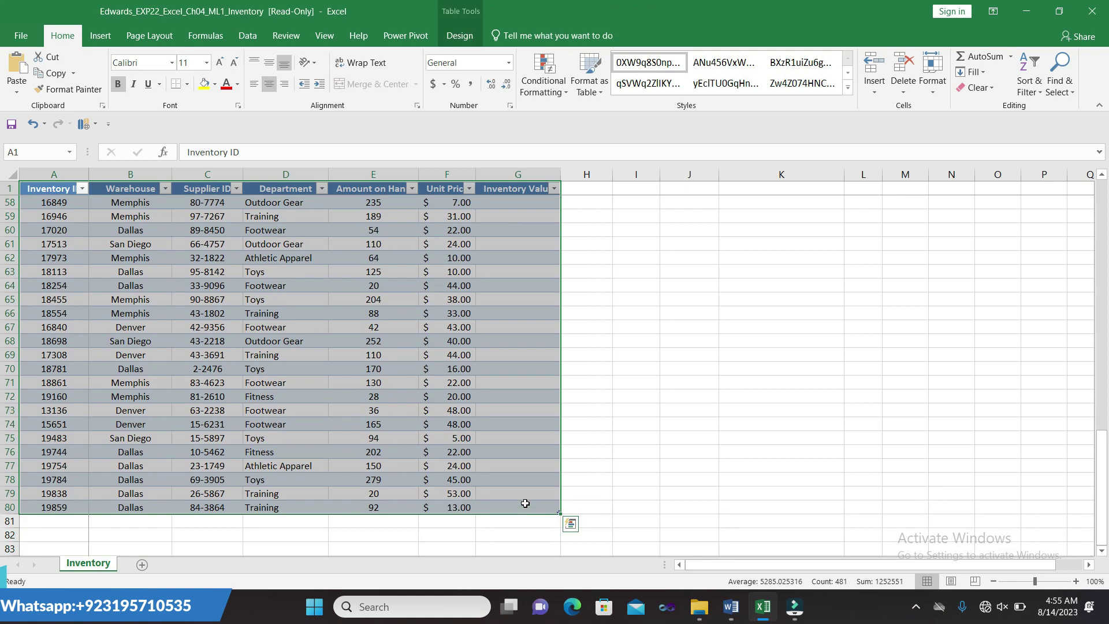
left_click(459, 36)
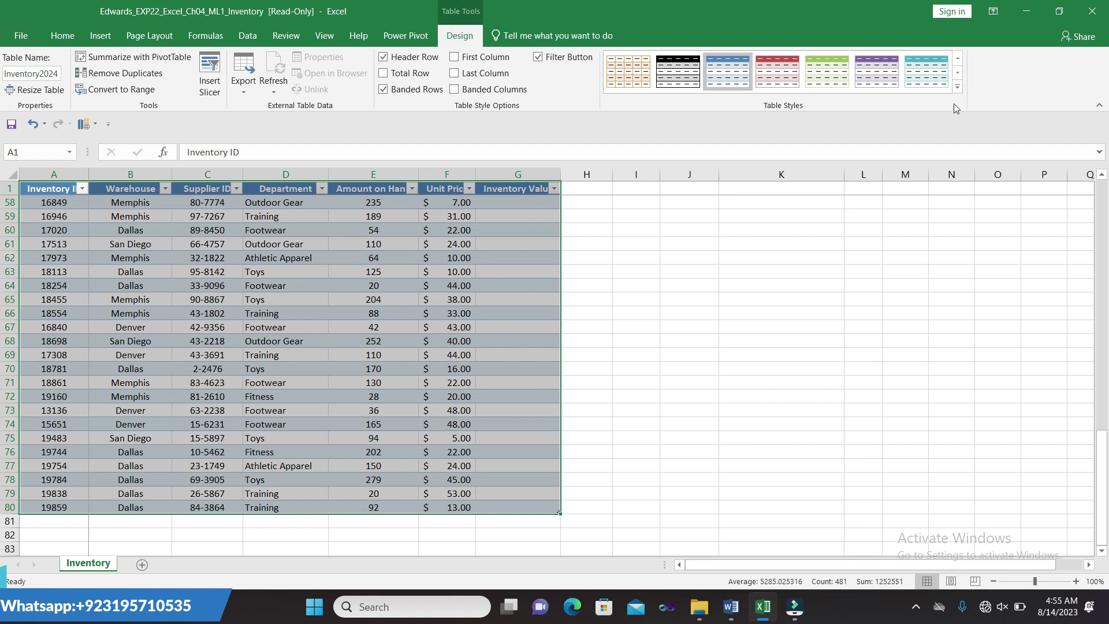
left_click(958, 88)
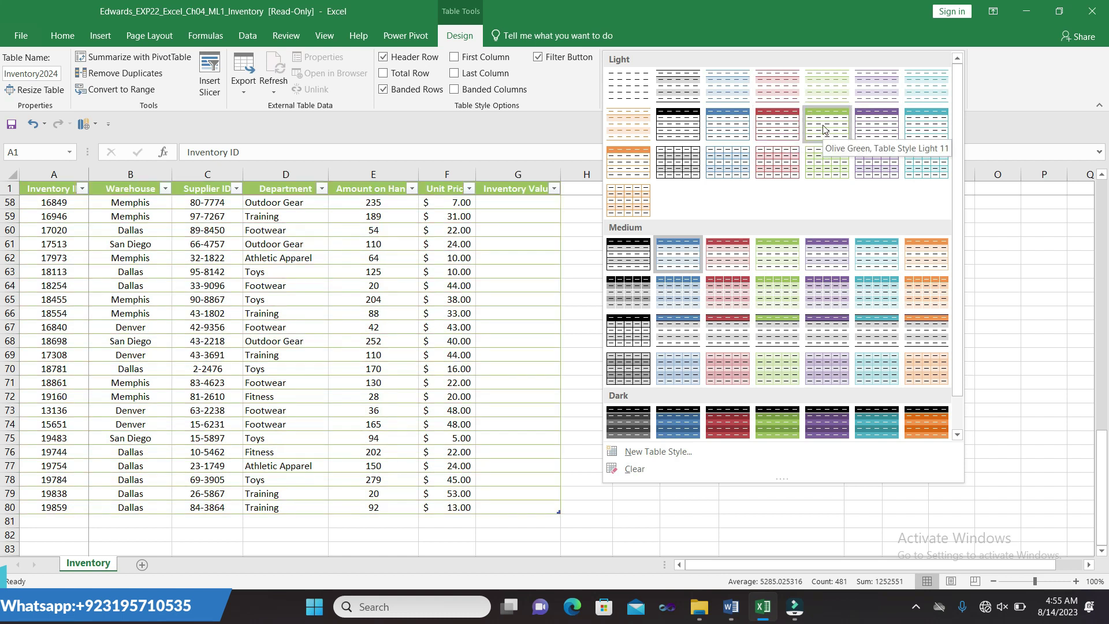
left_click(815, 166)
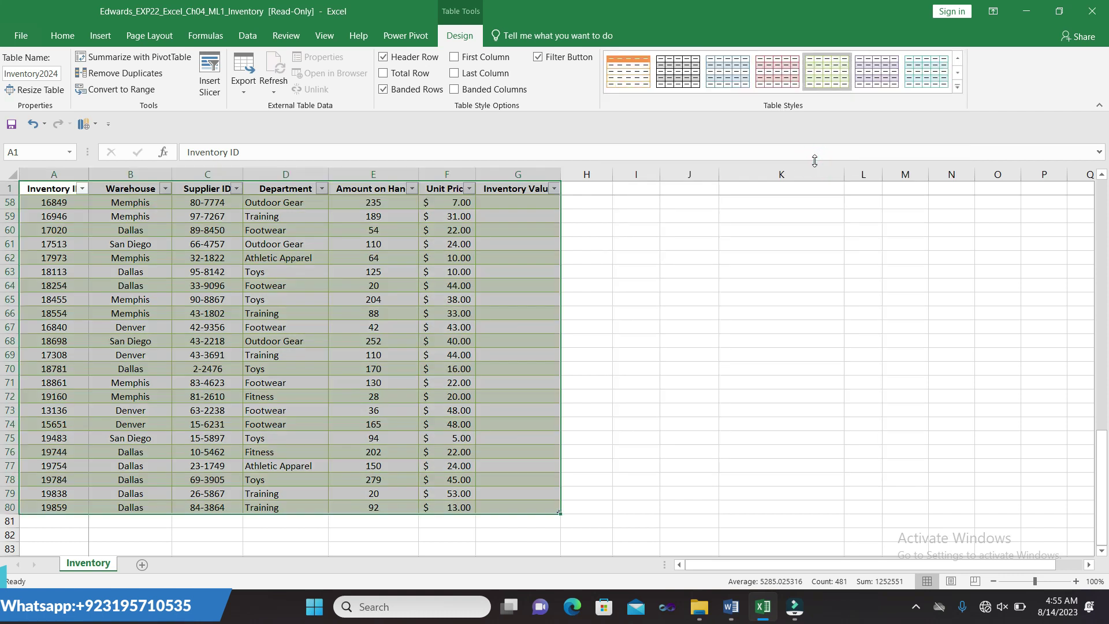
left_click(956, 86)
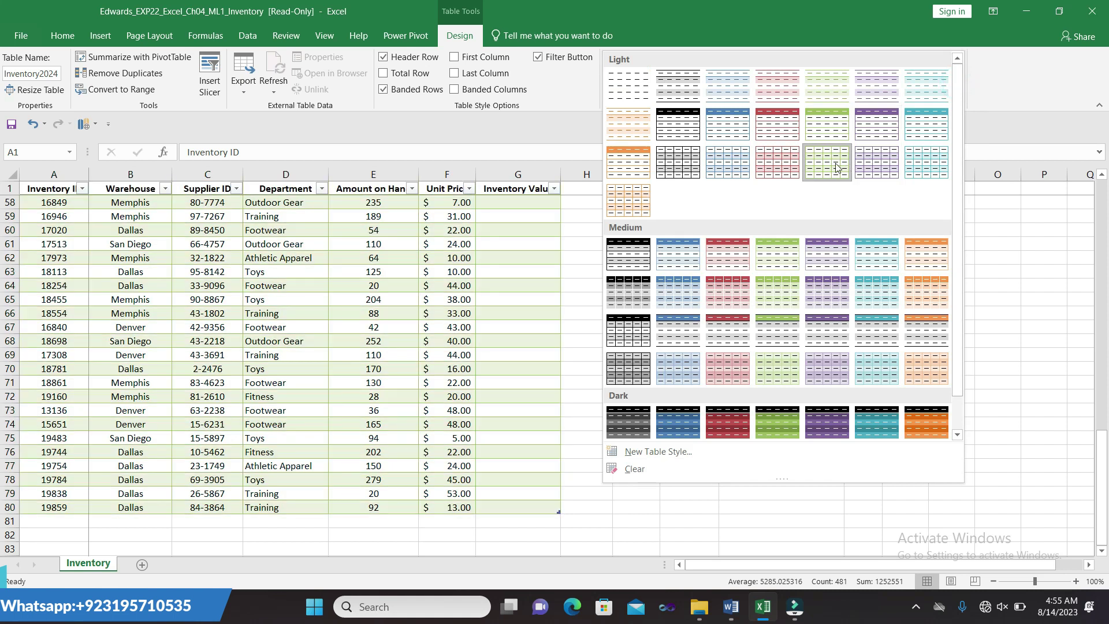
left_click(836, 167)
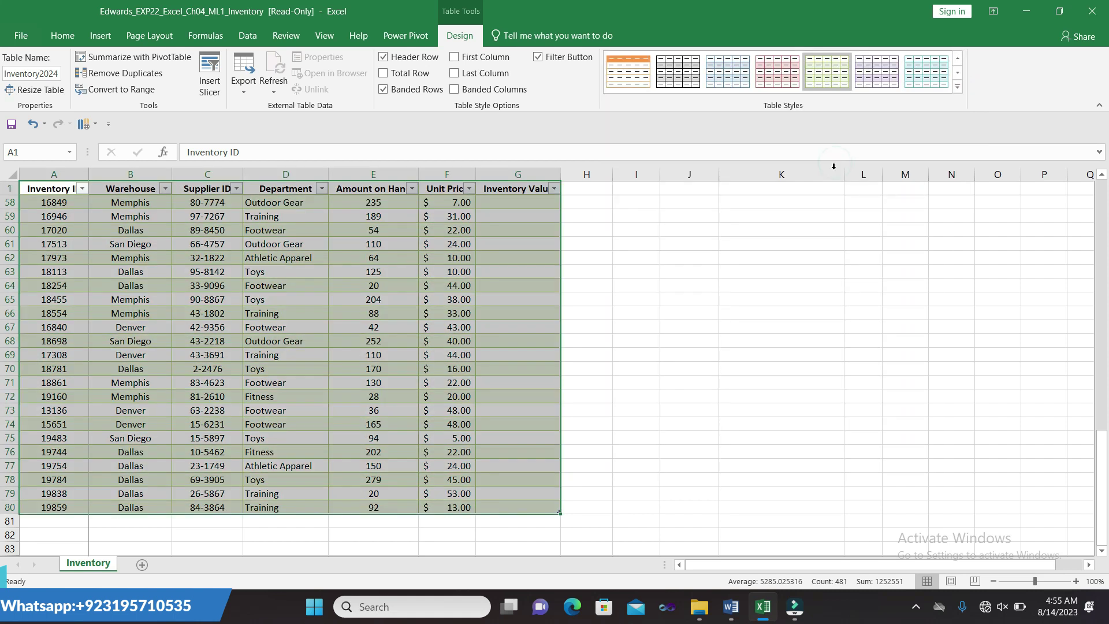
left_click(822, 324)
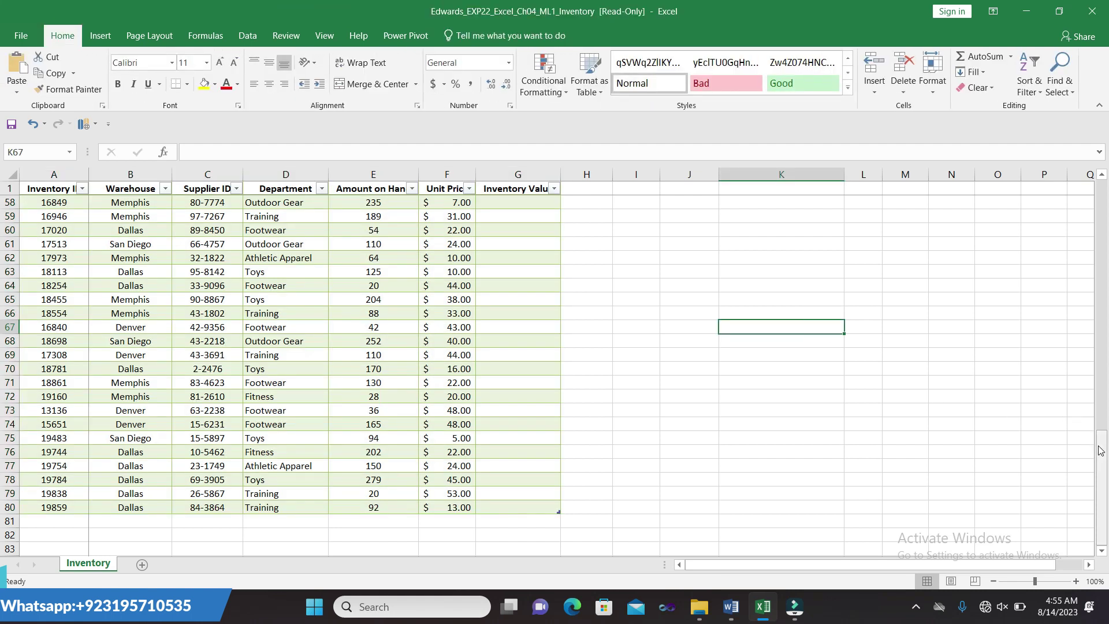
left_click_drag(1099, 450, 947, 105)
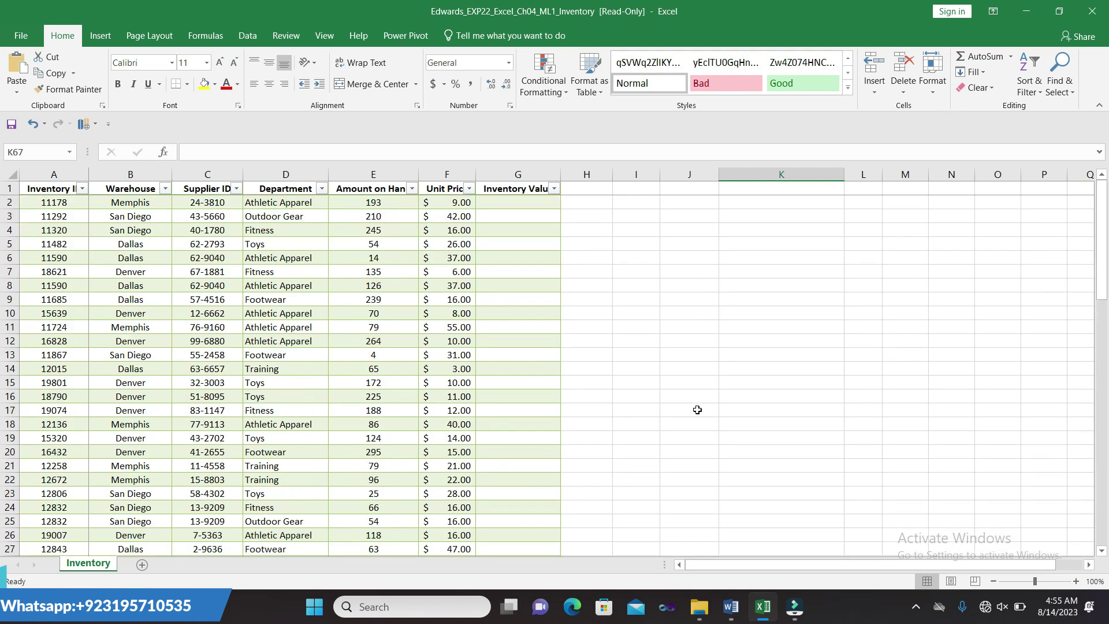
Step: Move the yellow highlight from step 4 to step 5's Warehouse (A to Z) sort instruction
left_click(730, 604)
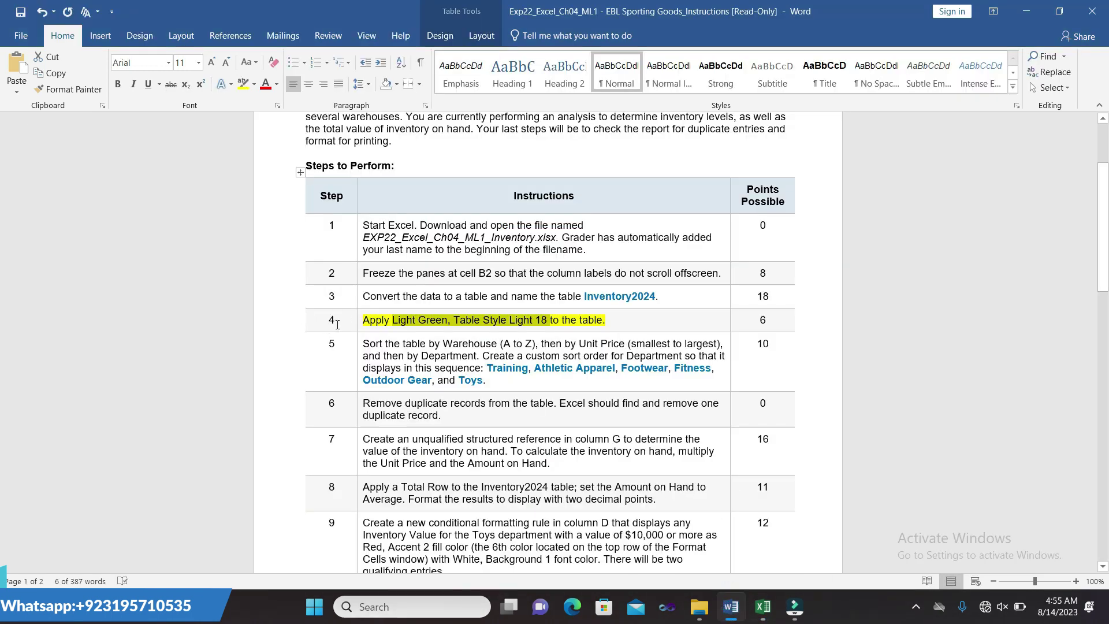
left_click(359, 321)
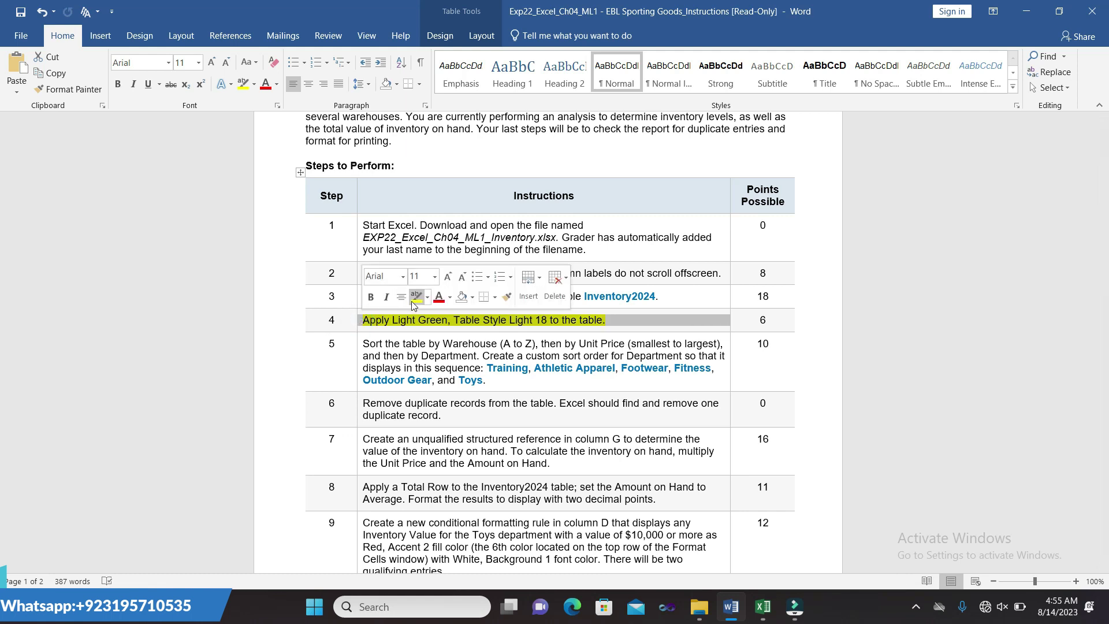
left_click(370, 332)
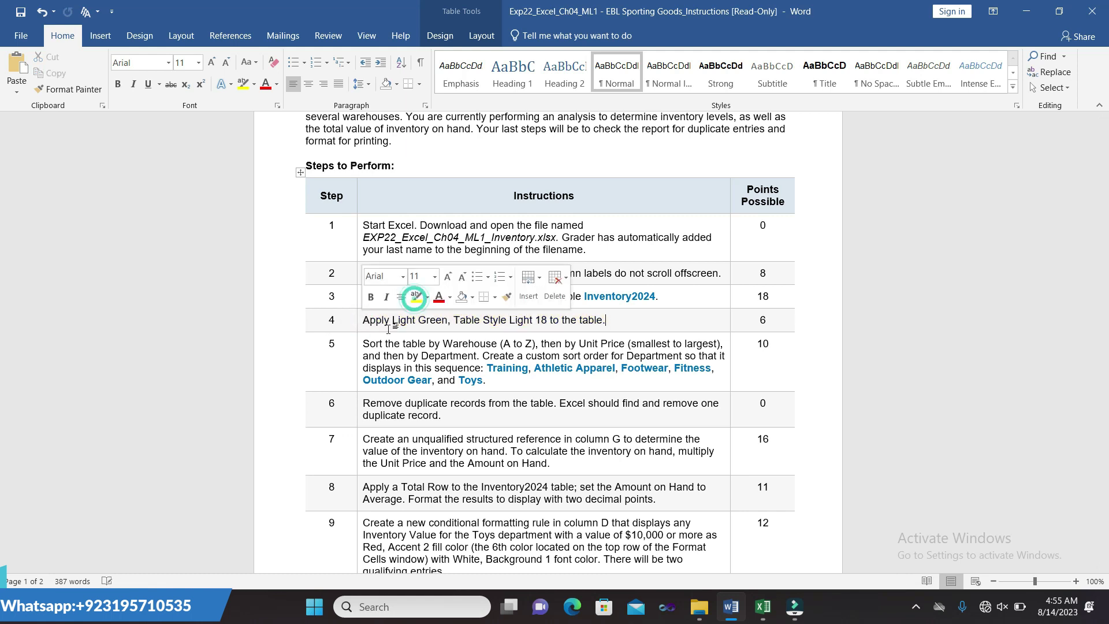
left_click(359, 351)
left_click(417, 321)
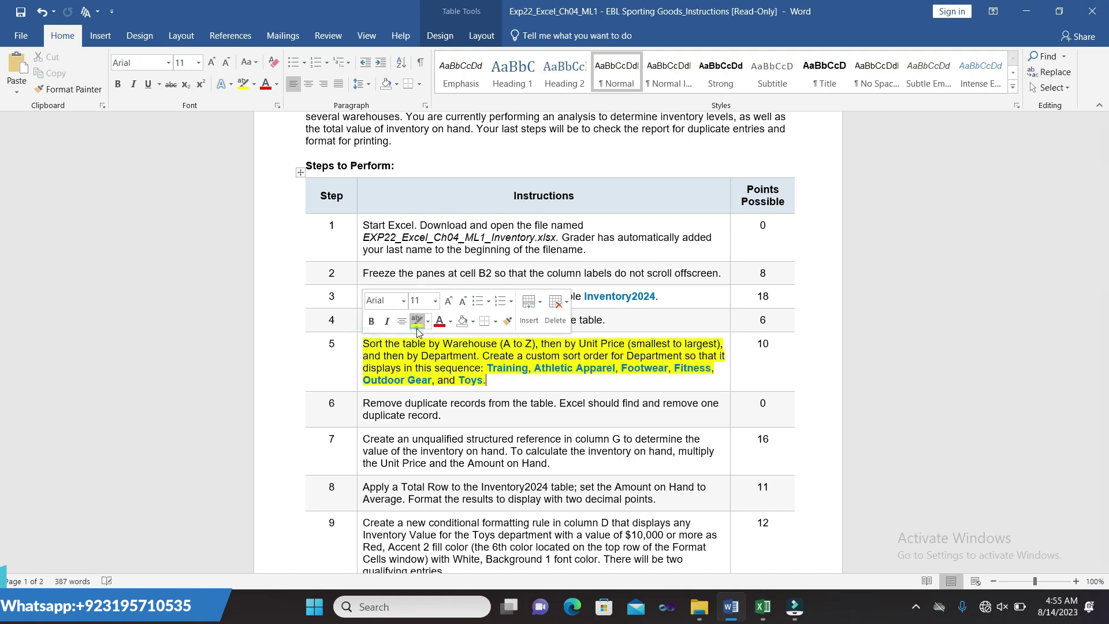
left_click(171, 450)
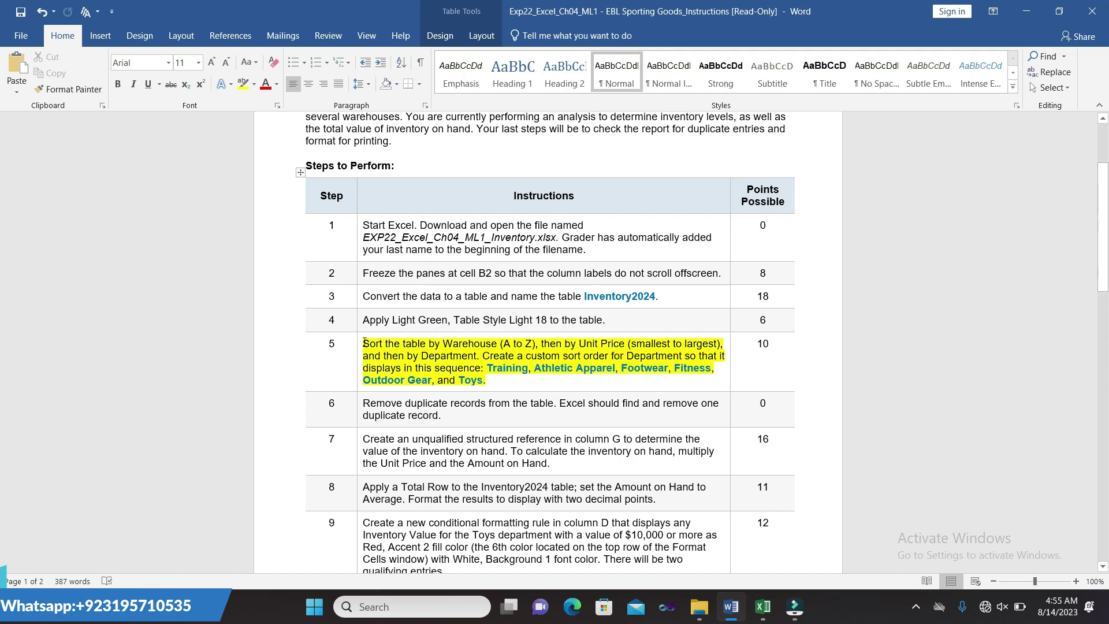
left_click_drag(366, 343, 541, 343)
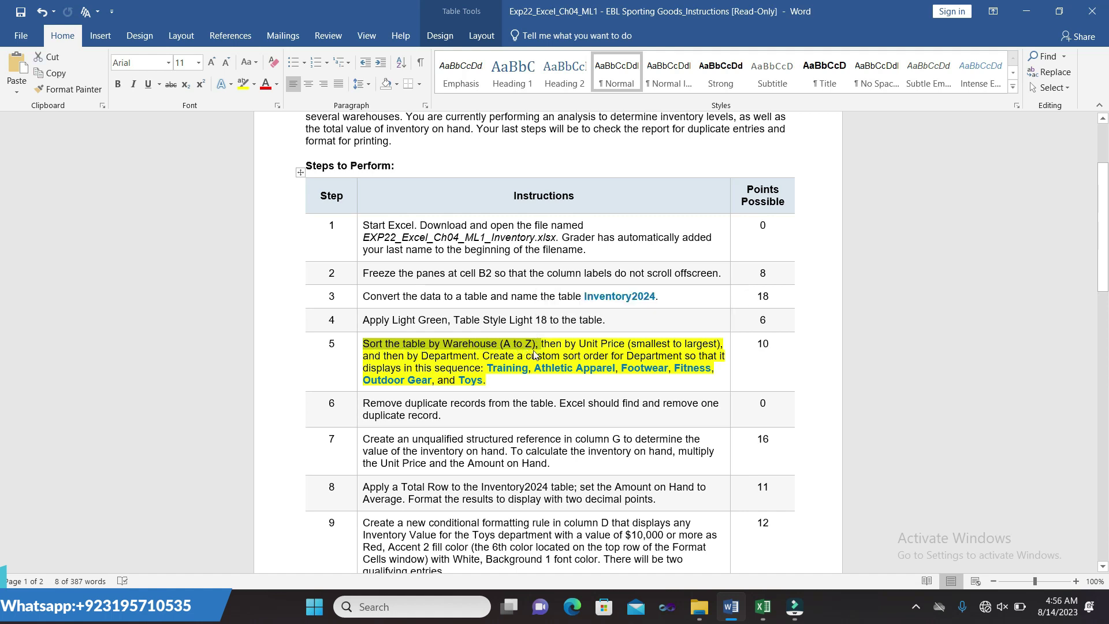
left_click(763, 605)
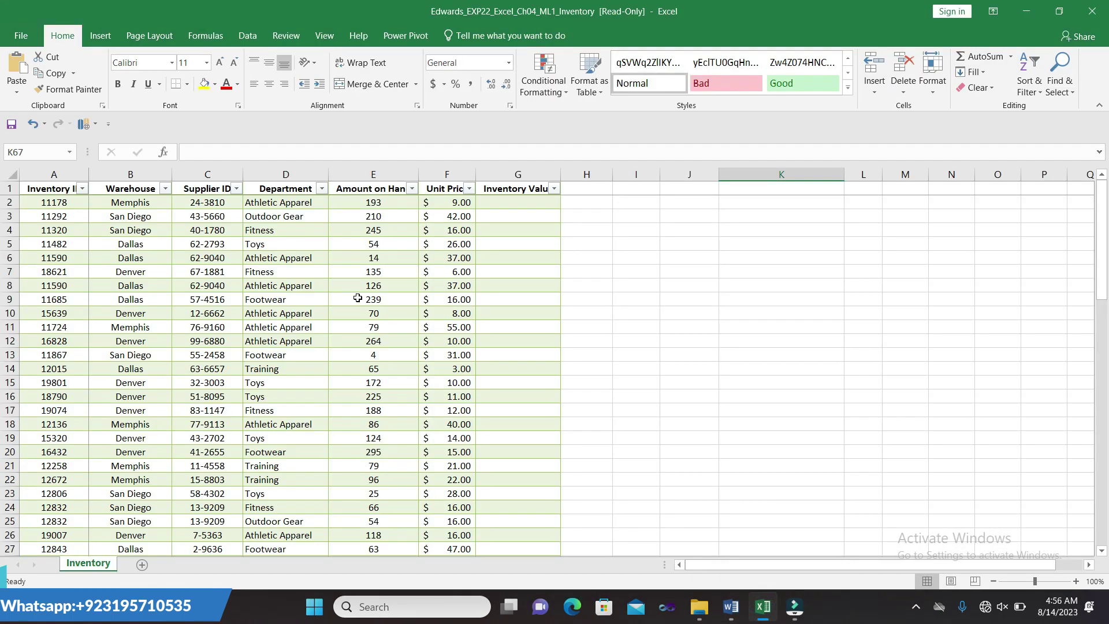
Step: From the Warehouse heading, open Custom Sort and sort first by Warehouse, A to Z
left_click(126, 189)
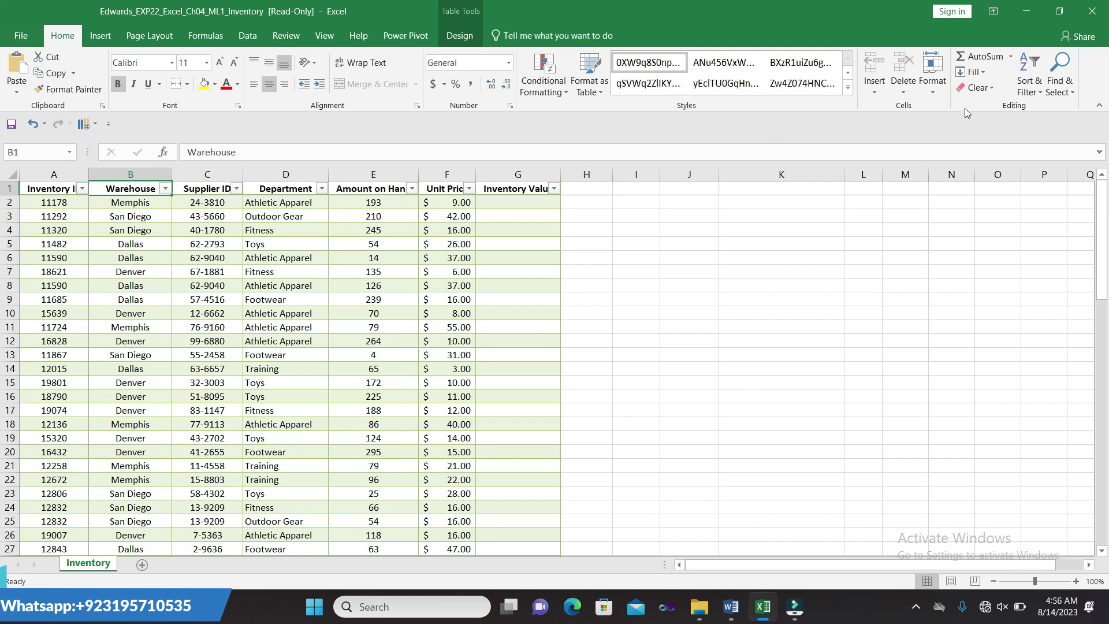
left_click(1033, 92)
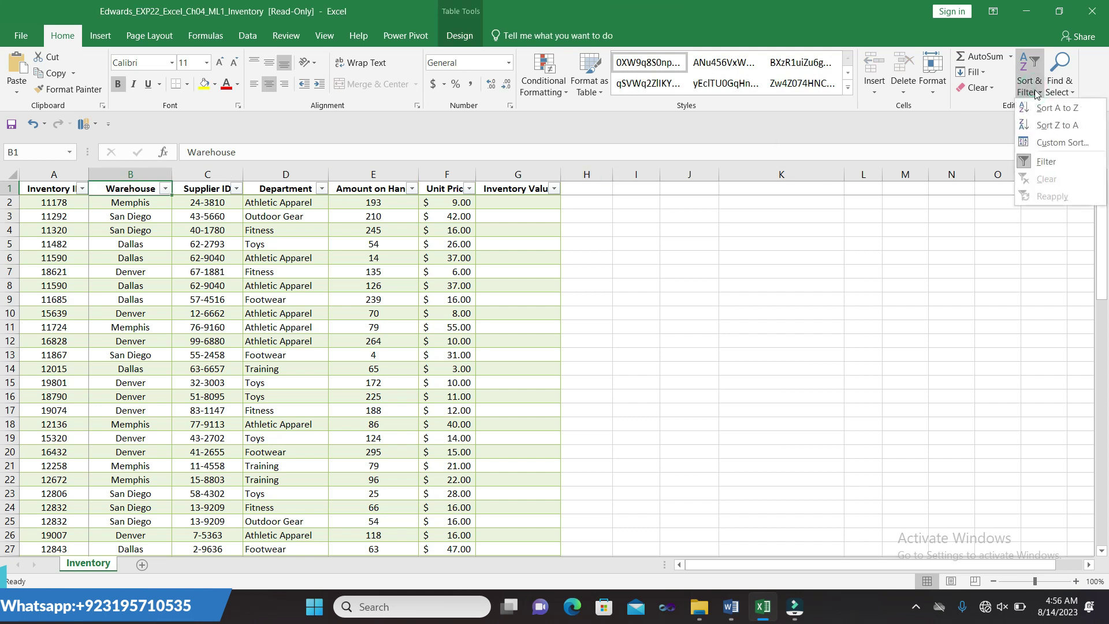
left_click(1057, 143)
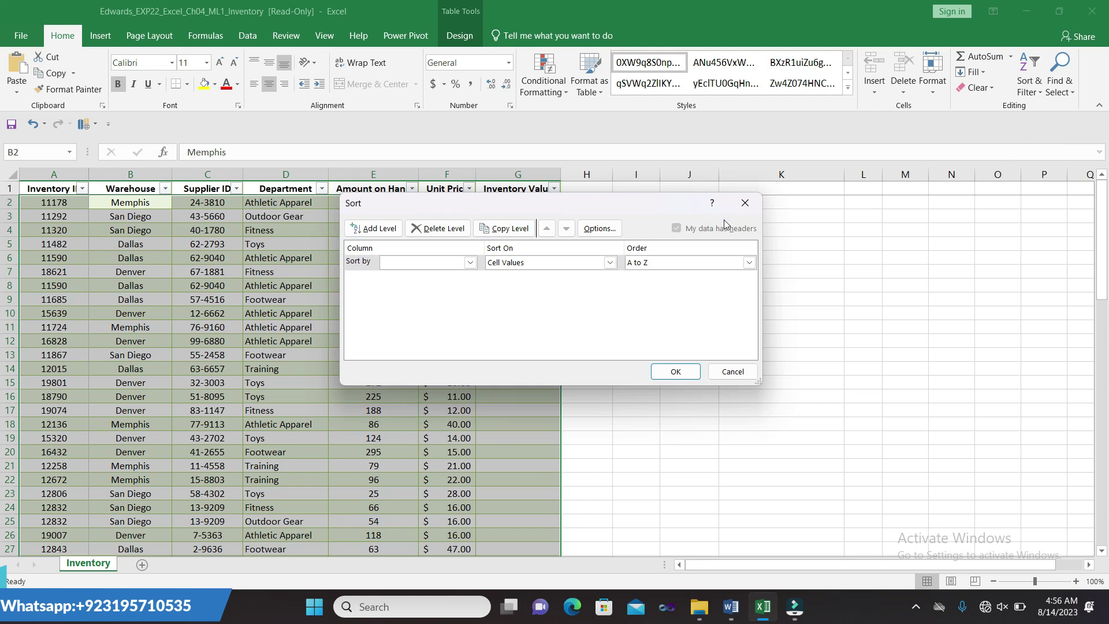
left_click(471, 262)
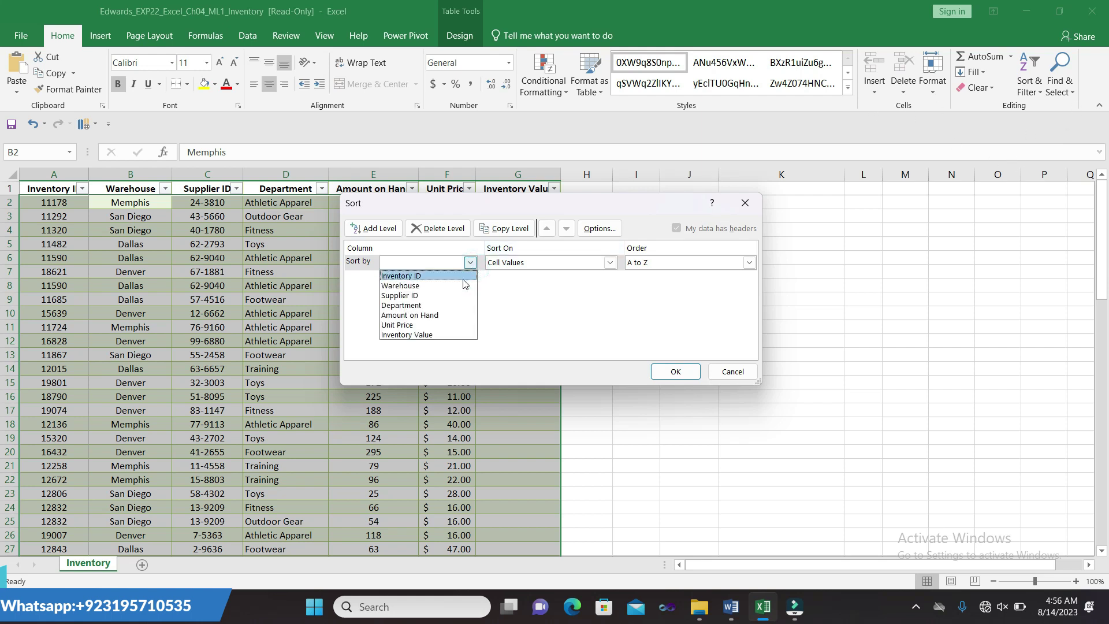
left_click(461, 282)
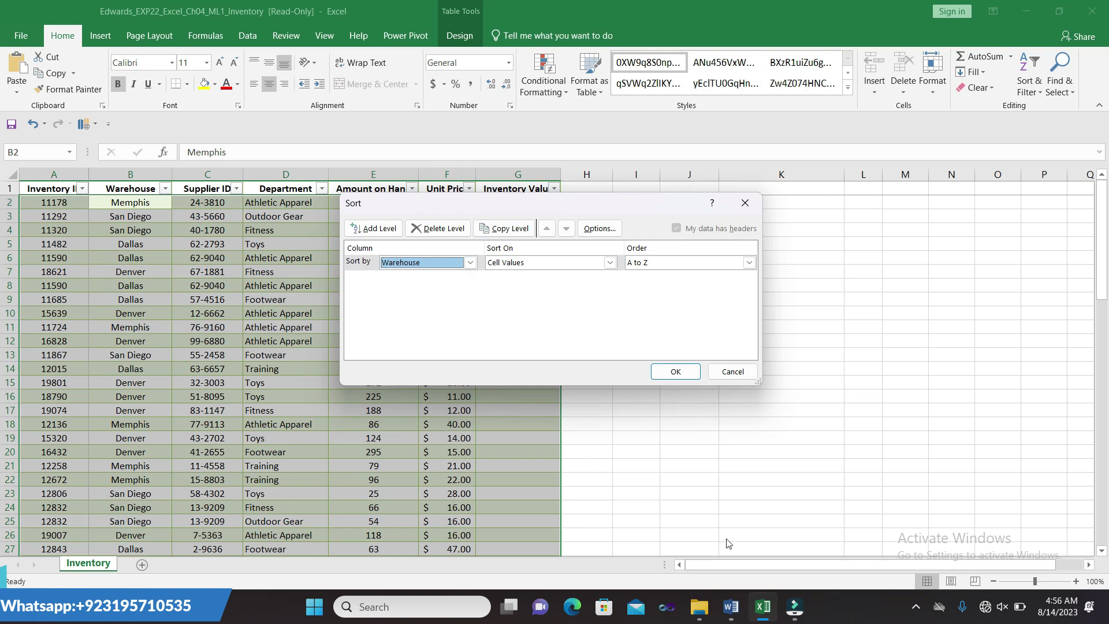
Step: Mark the Unit Price part of step 5 in the Word instructions
left_click(732, 607)
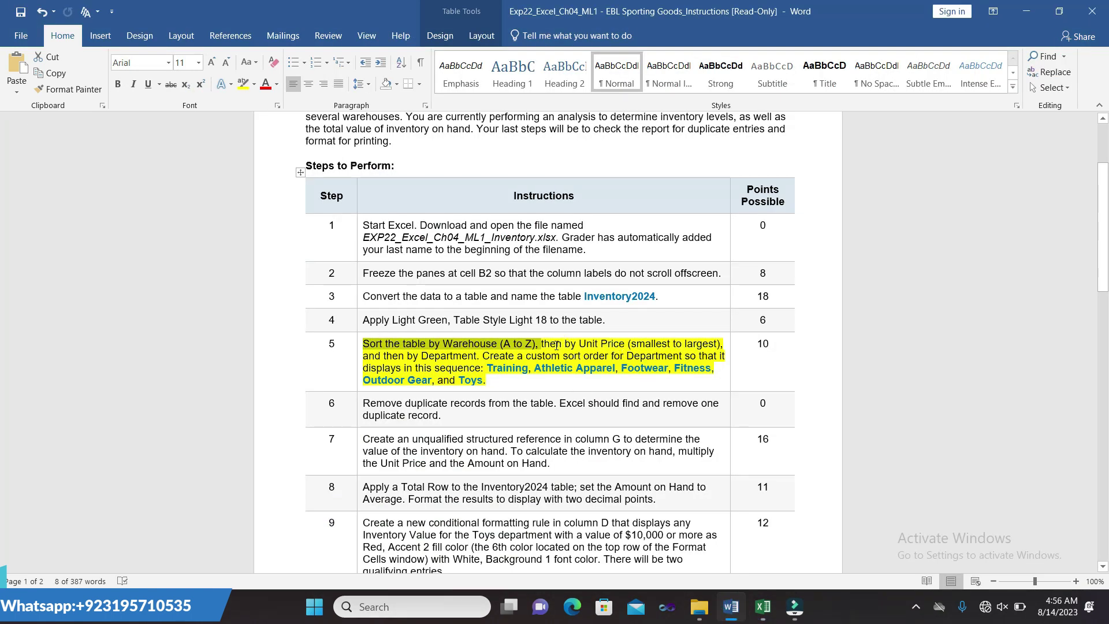
left_click_drag(542, 345, 724, 342)
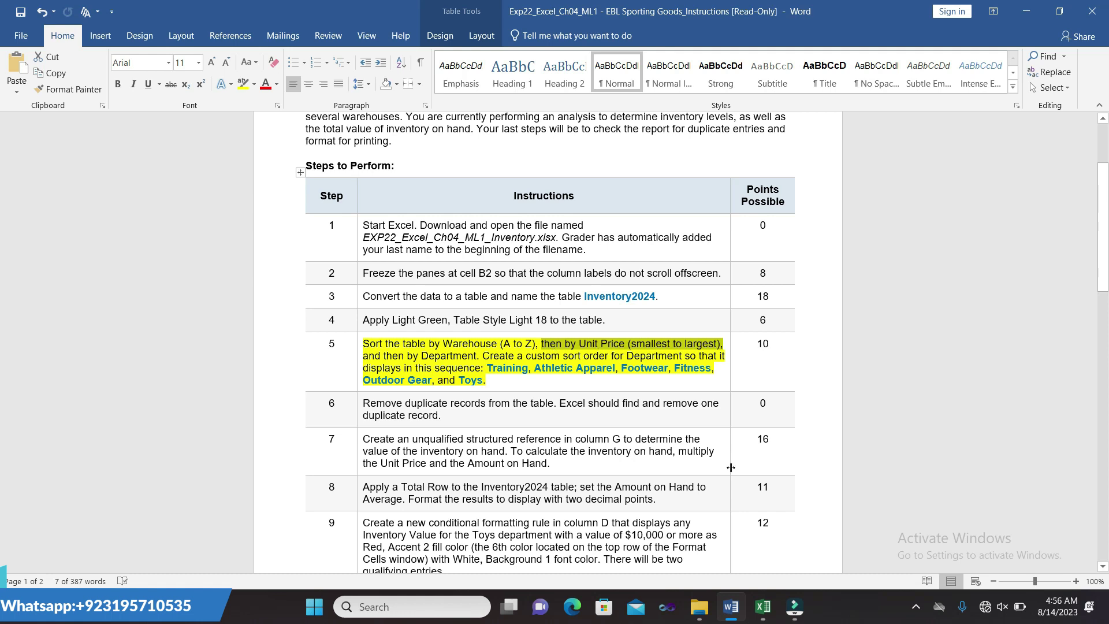
left_click(762, 606)
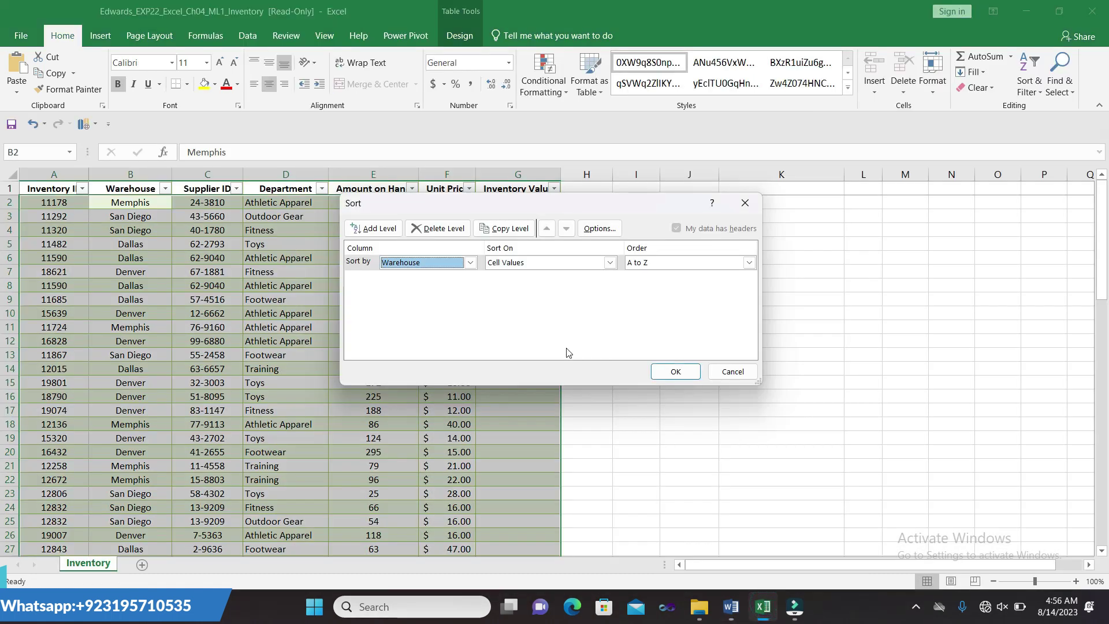
Step: Add a second sort level for Unit Price, smallest to largest
left_click(373, 233)
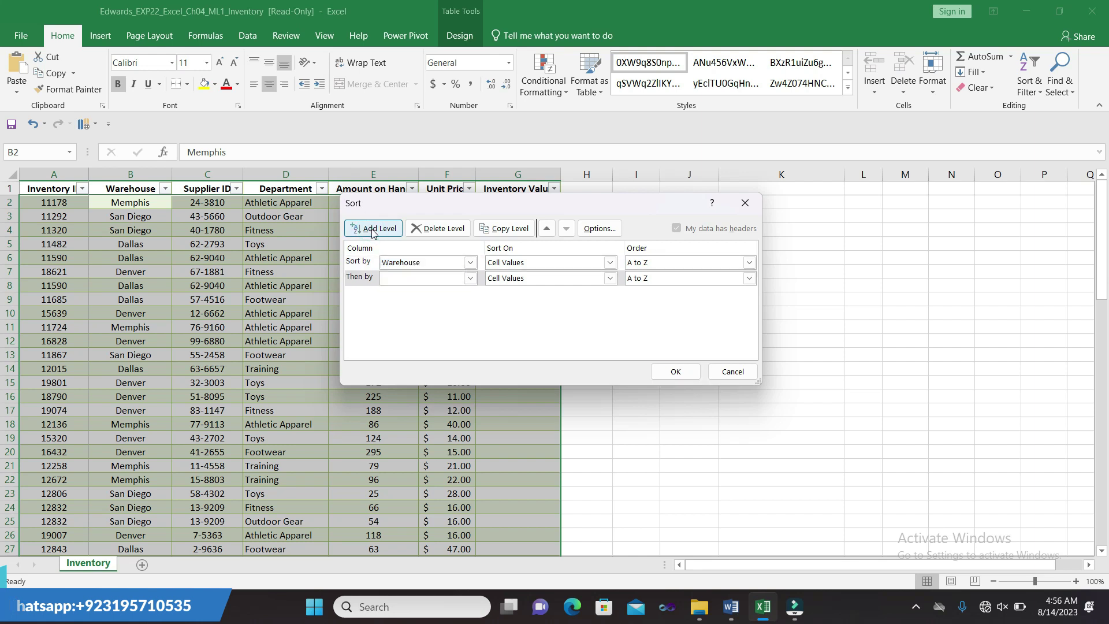
left_click(470, 279)
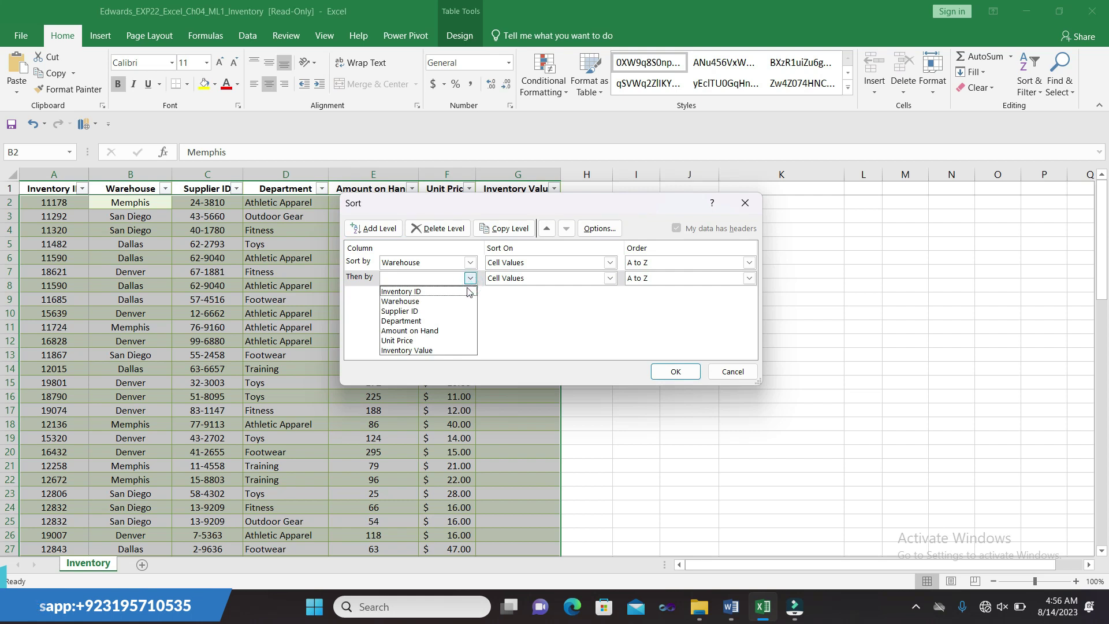
left_click(471, 341)
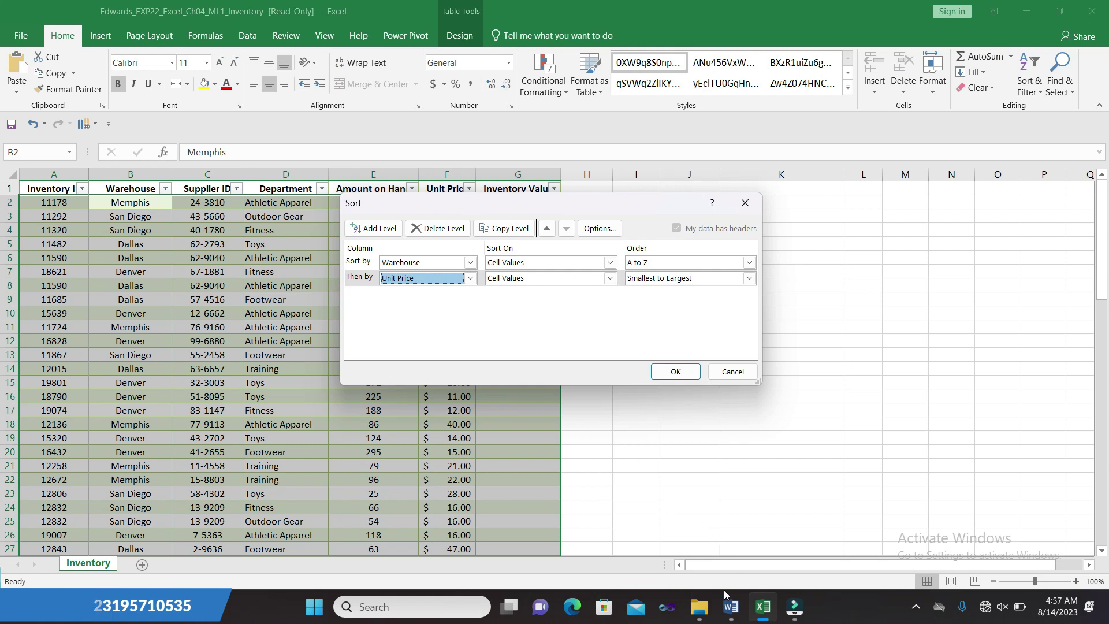
mouse_move(730, 607)
left_click(714, 546)
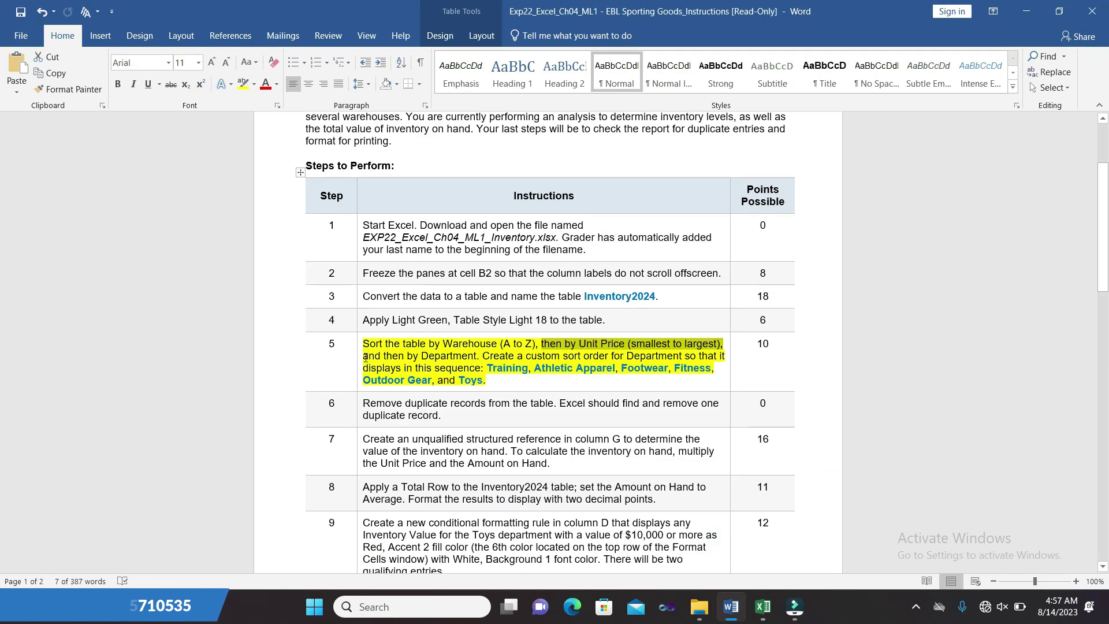
left_click_drag(365, 357, 452, 358)
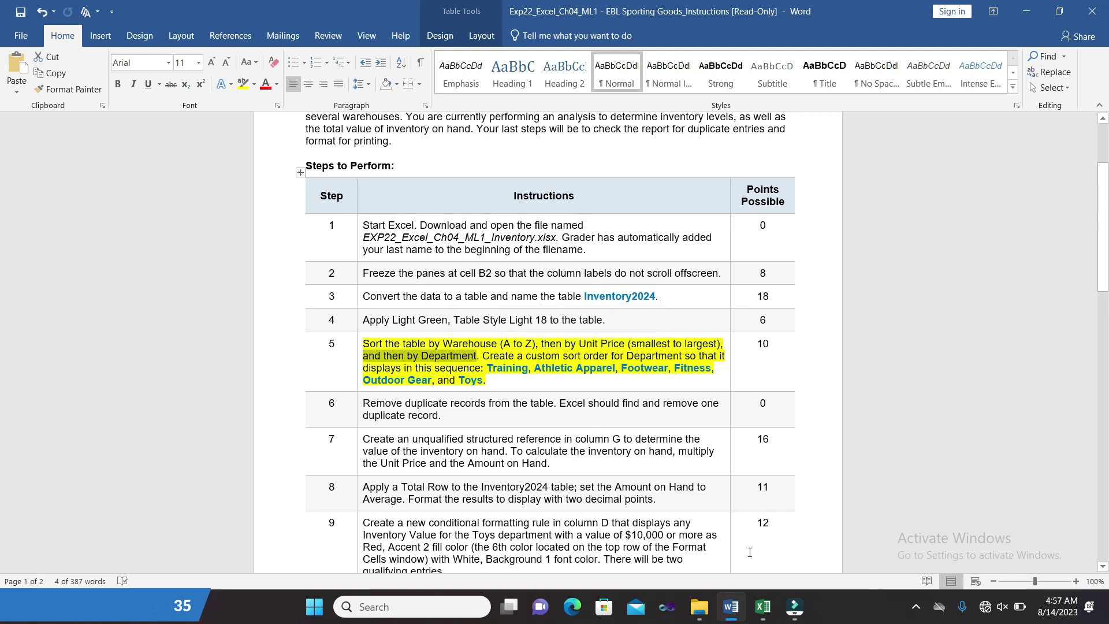
left_click(768, 595)
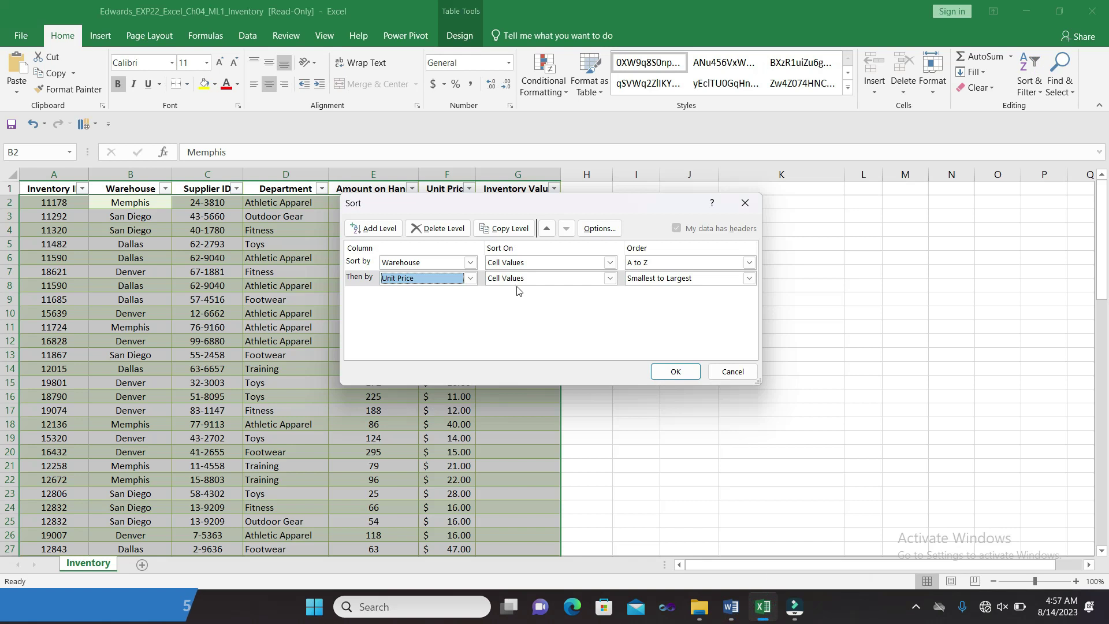
Step: Add a third sort level for Department, then read step 5's custom order sentence
left_click(381, 229)
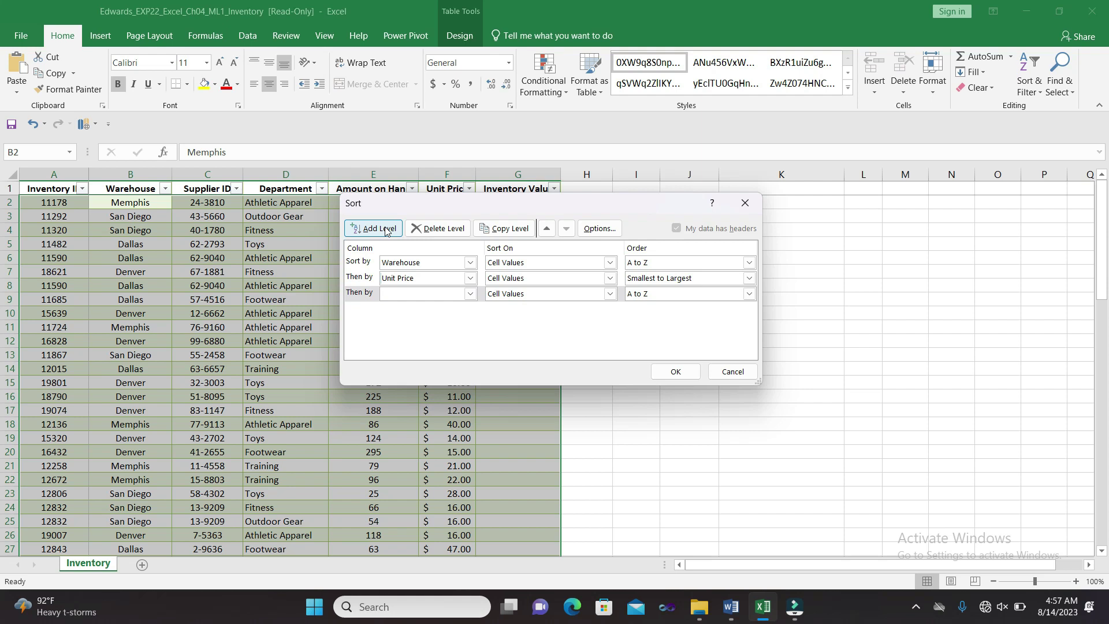
left_click(470, 294)
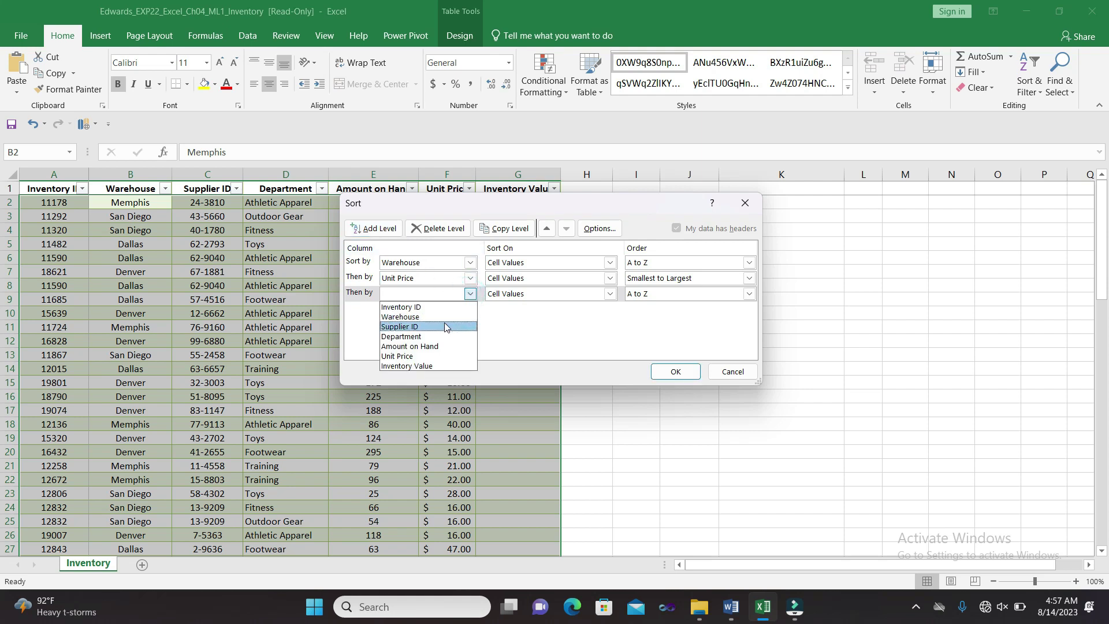
left_click(446, 338)
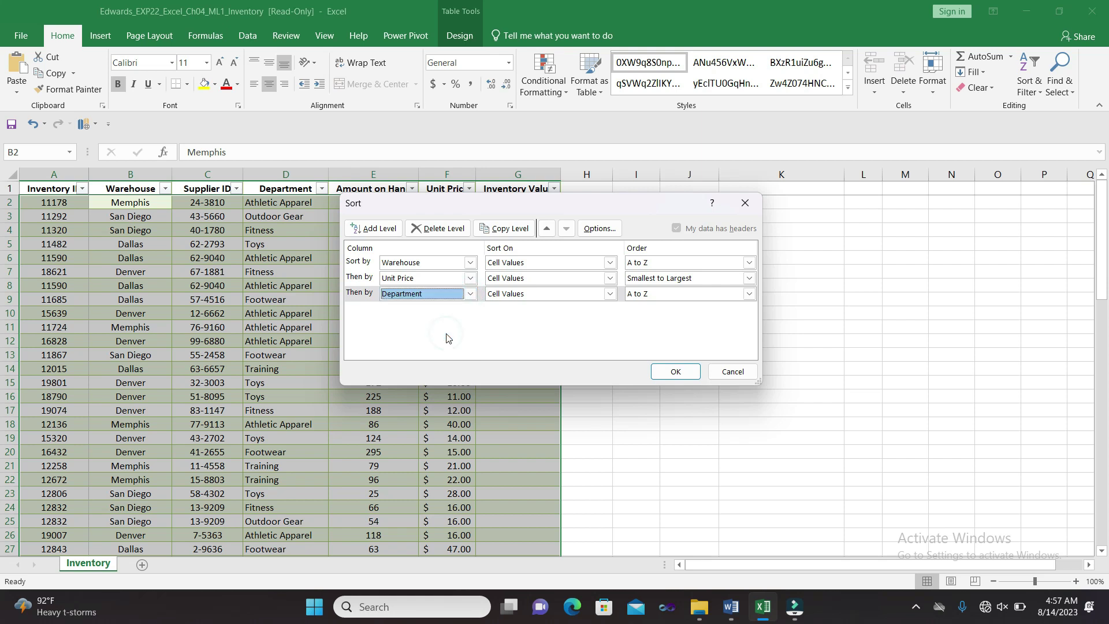
left_click(731, 606)
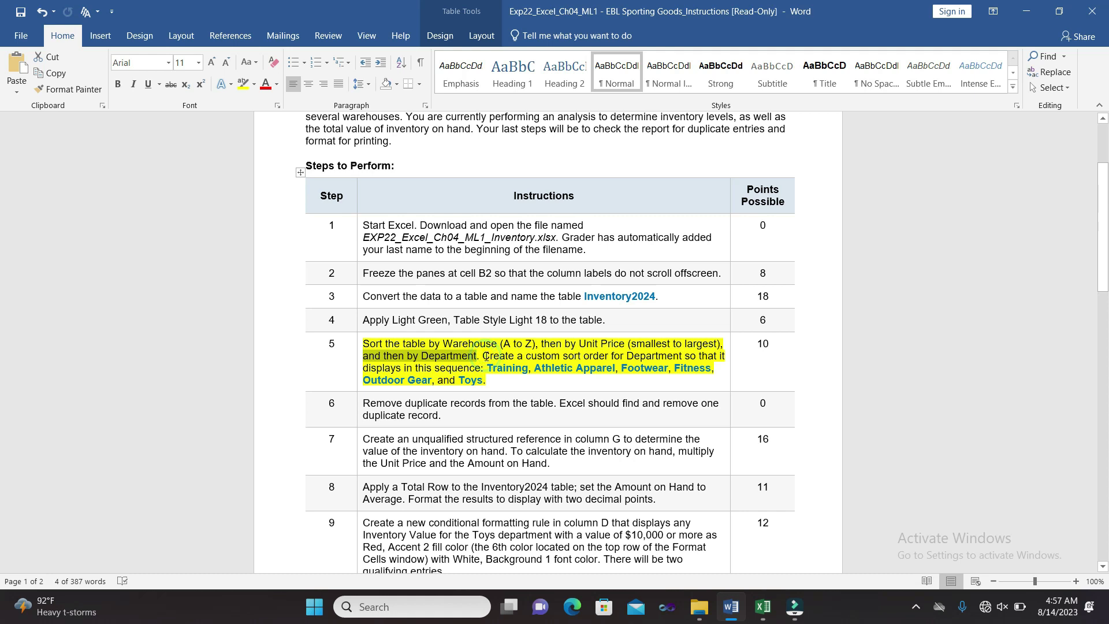
left_click_drag(483, 356, 494, 386)
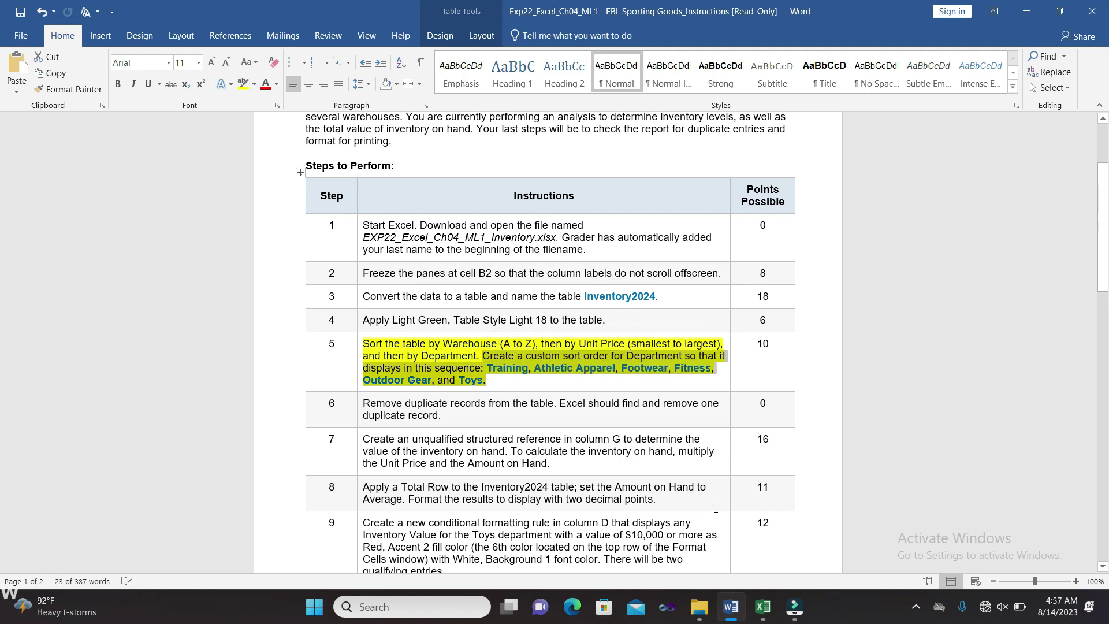
Step: Pick Custom List for the Department order and copy the Training-through-Toys list from Word
left_click(763, 606)
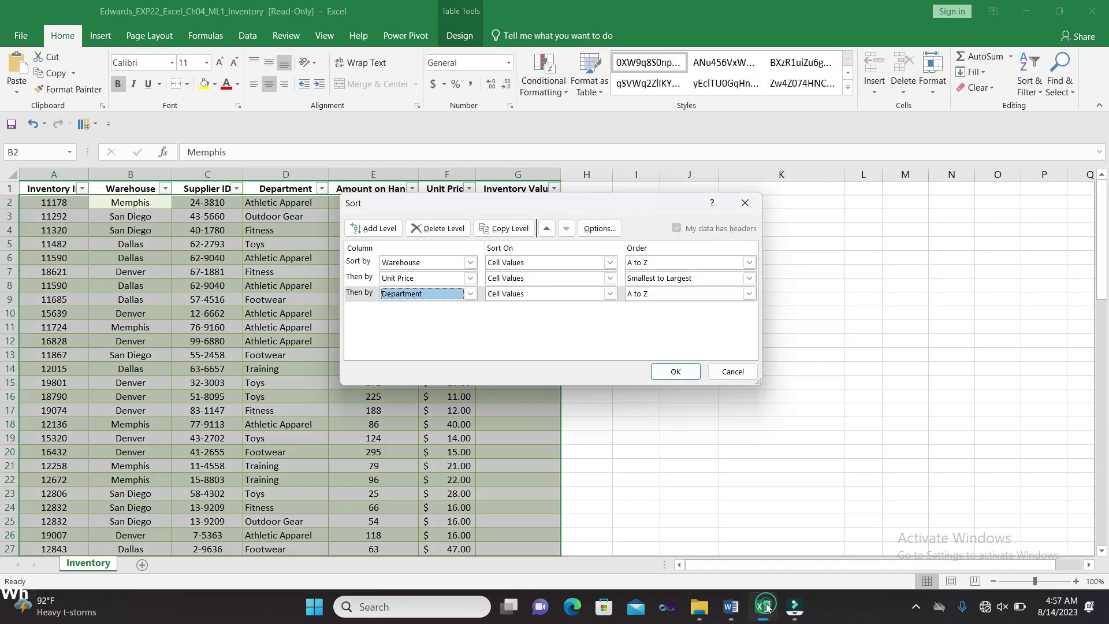
left_click(748, 294)
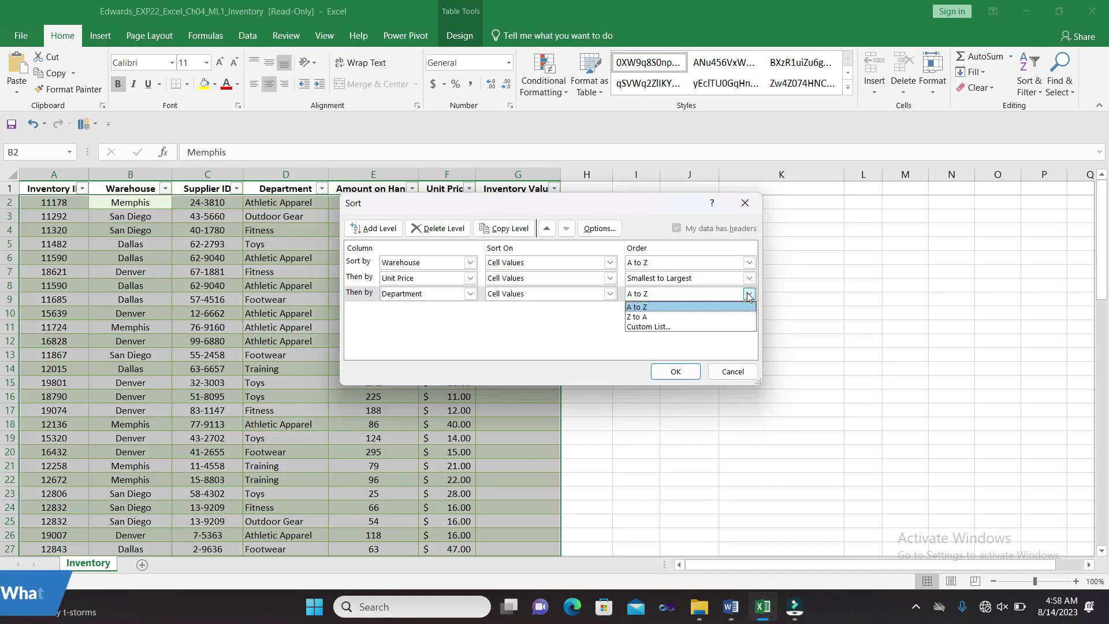
left_click(737, 326)
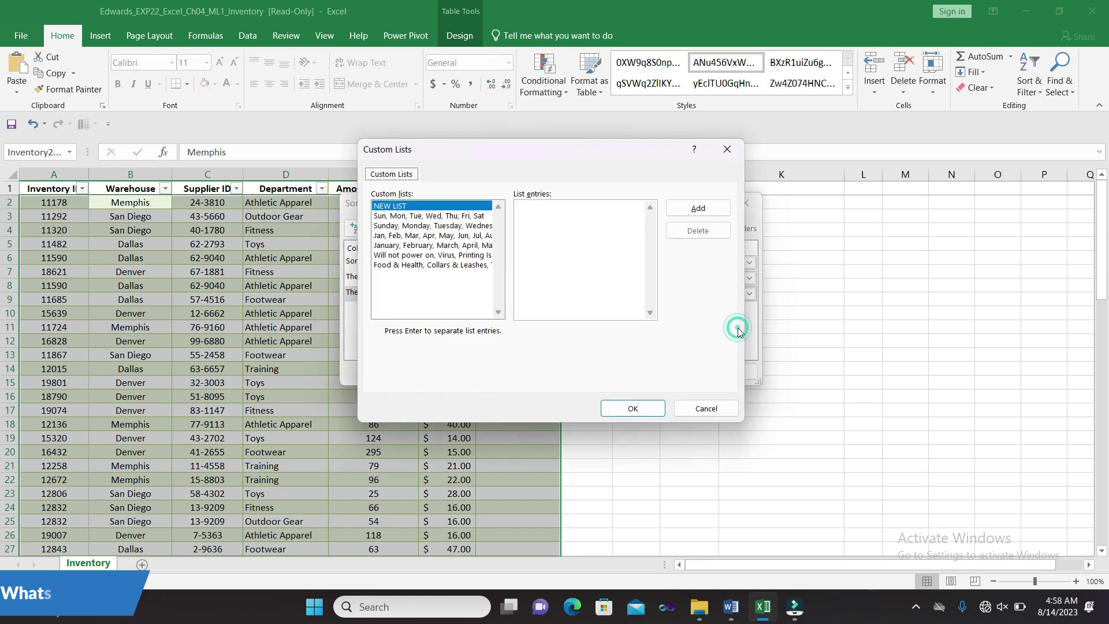
left_click(730, 606)
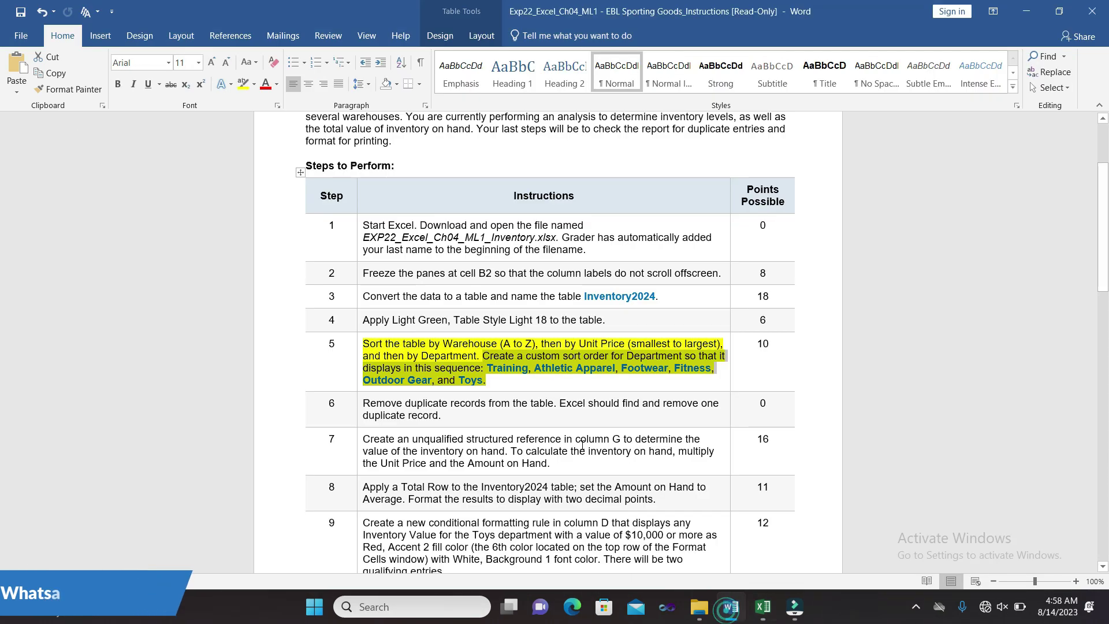
left_click(572, 384)
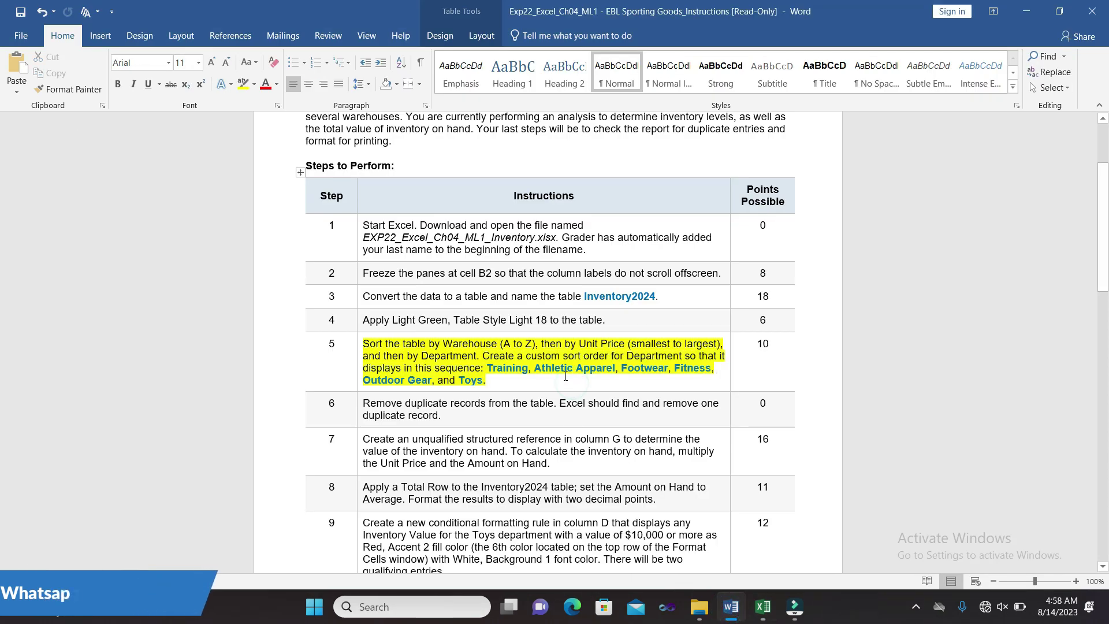
left_click(489, 370)
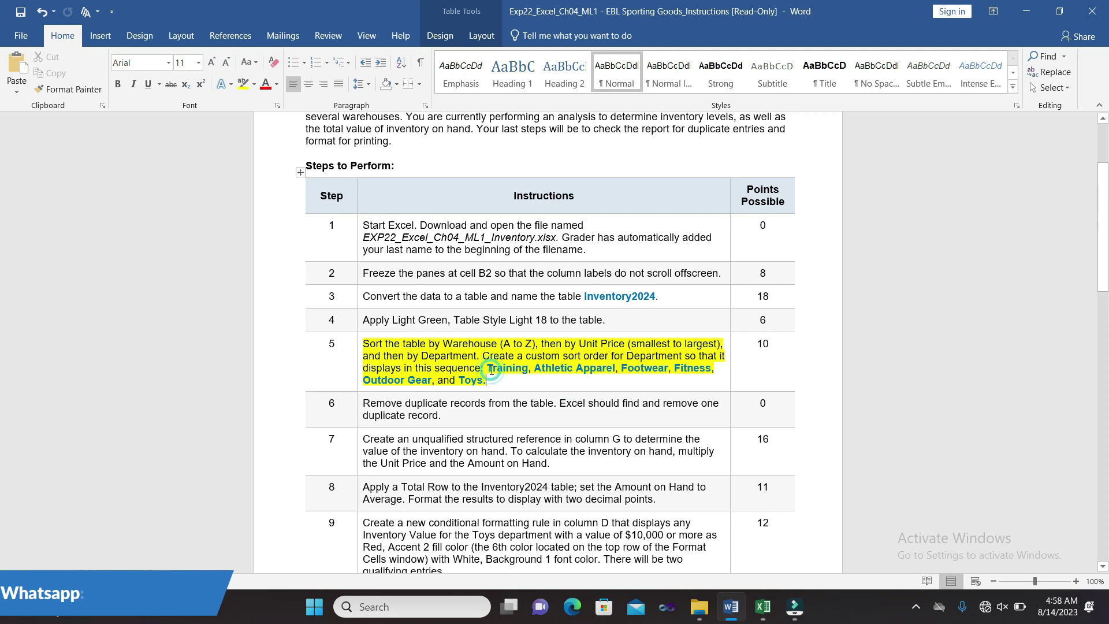
left_click_drag(490, 372, 484, 383)
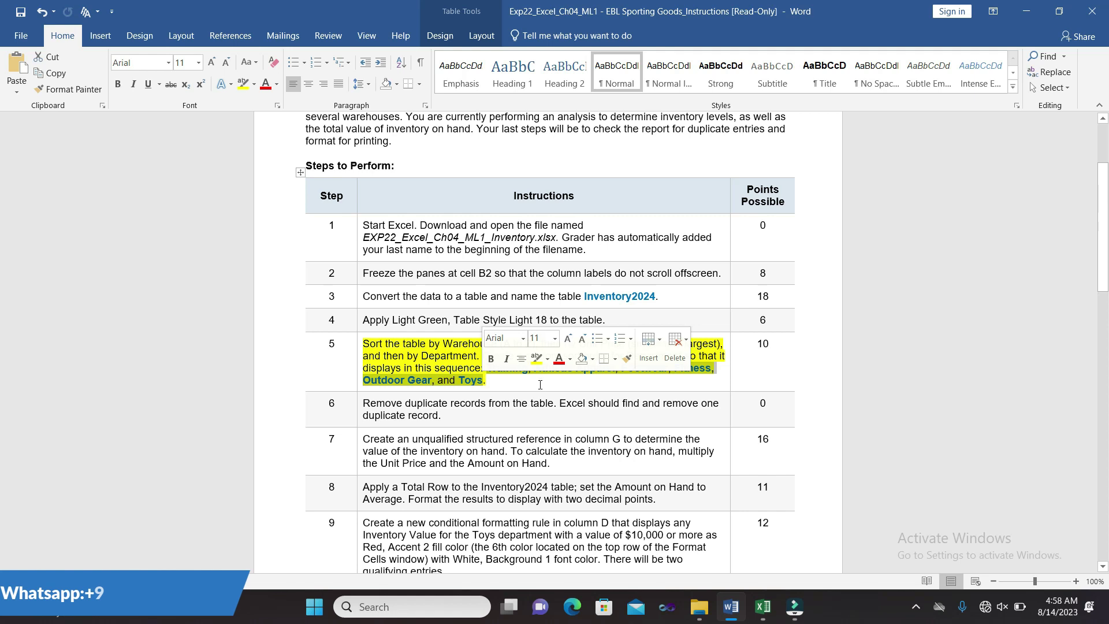
key("ctrl+c")
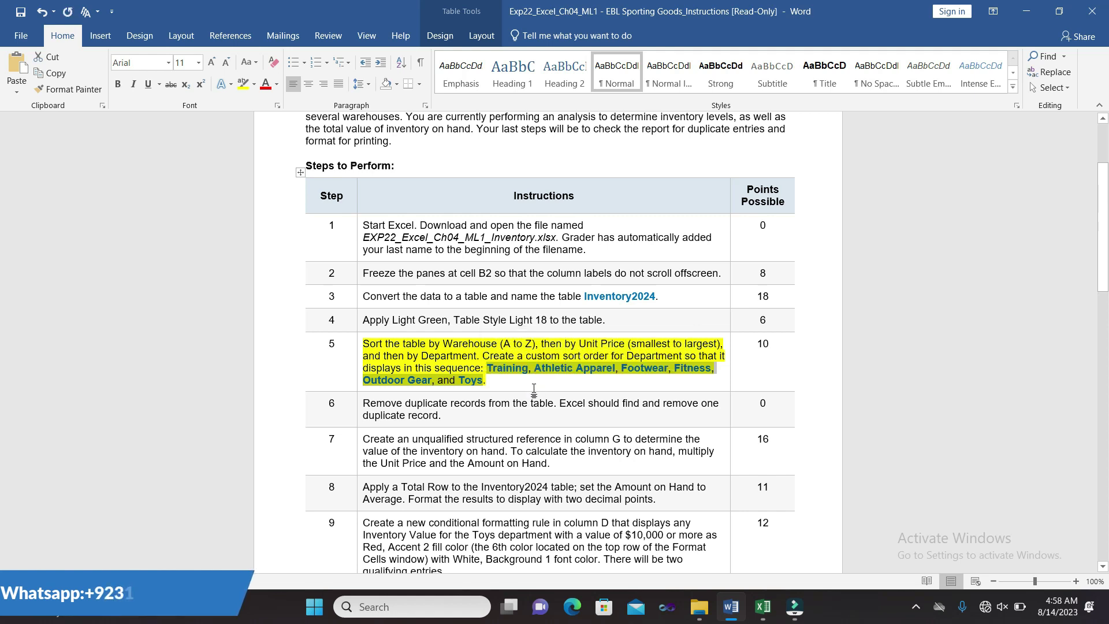
left_click(762, 617)
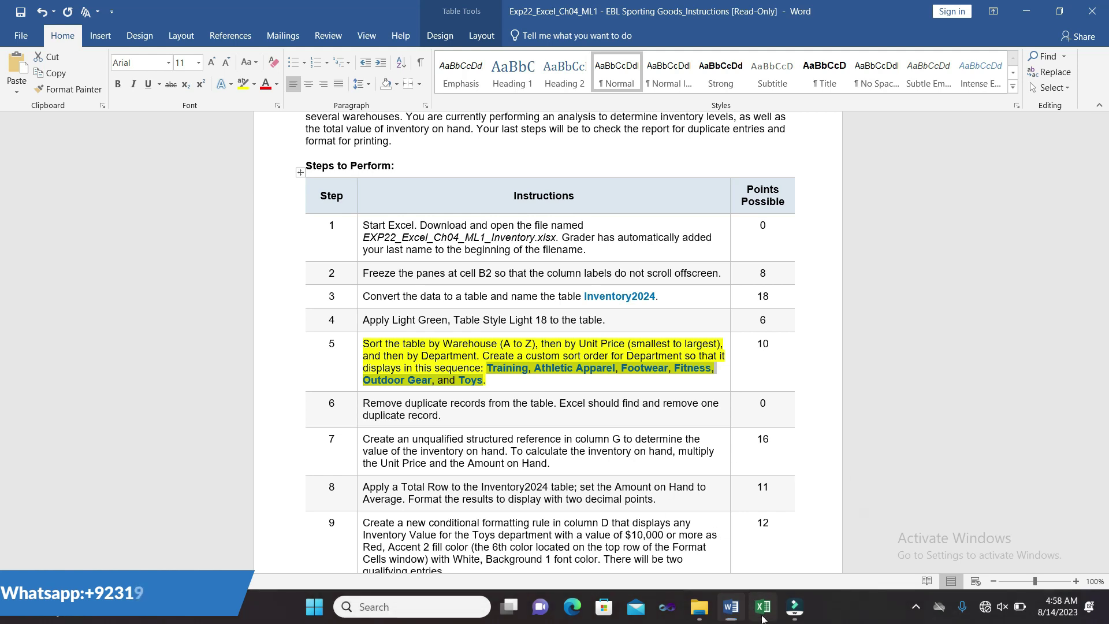
right_click(762, 616)
left_click(761, 616)
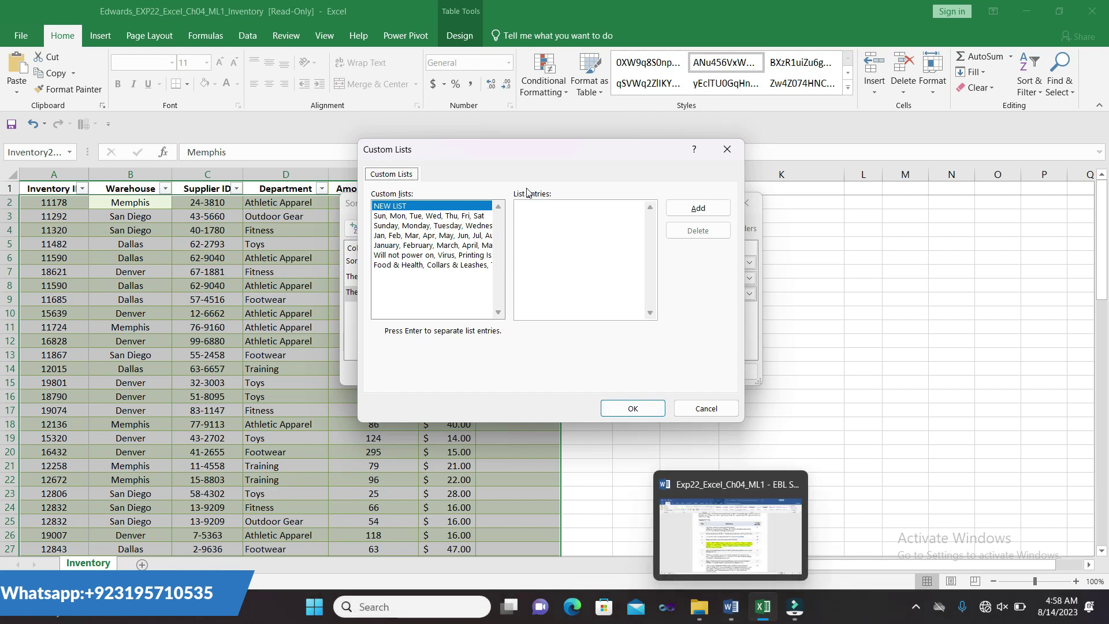
Step: Add the custom list Training, Athletic Apparel, Footwear, Fitness, Outdoor Gear, Toys and apply the sort
left_click(535, 219)
key("ctrl+v")
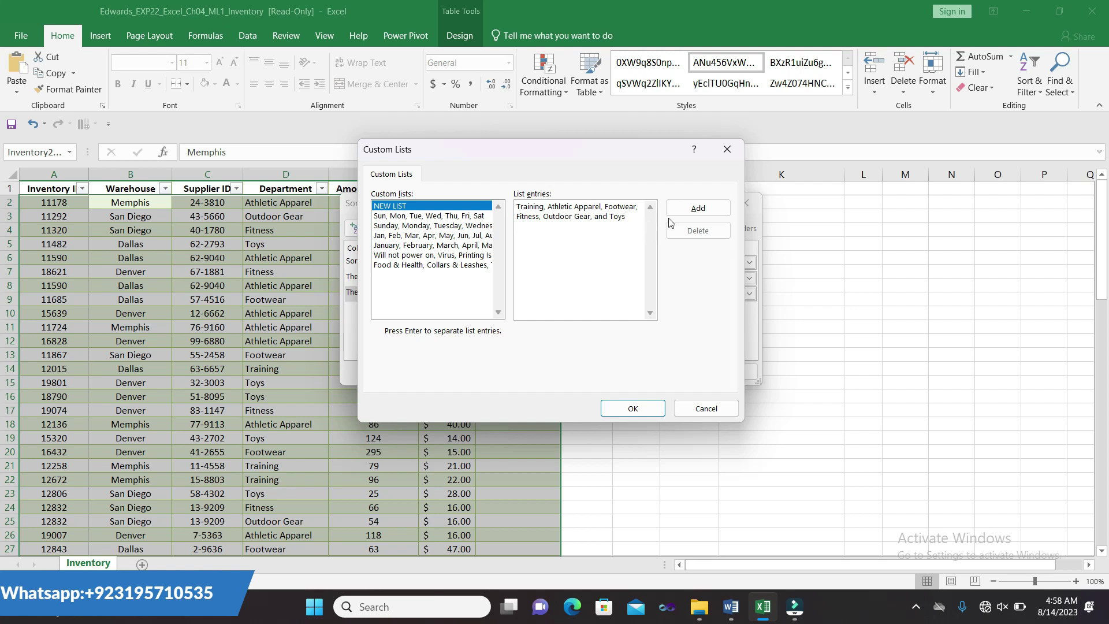
left_click(697, 209)
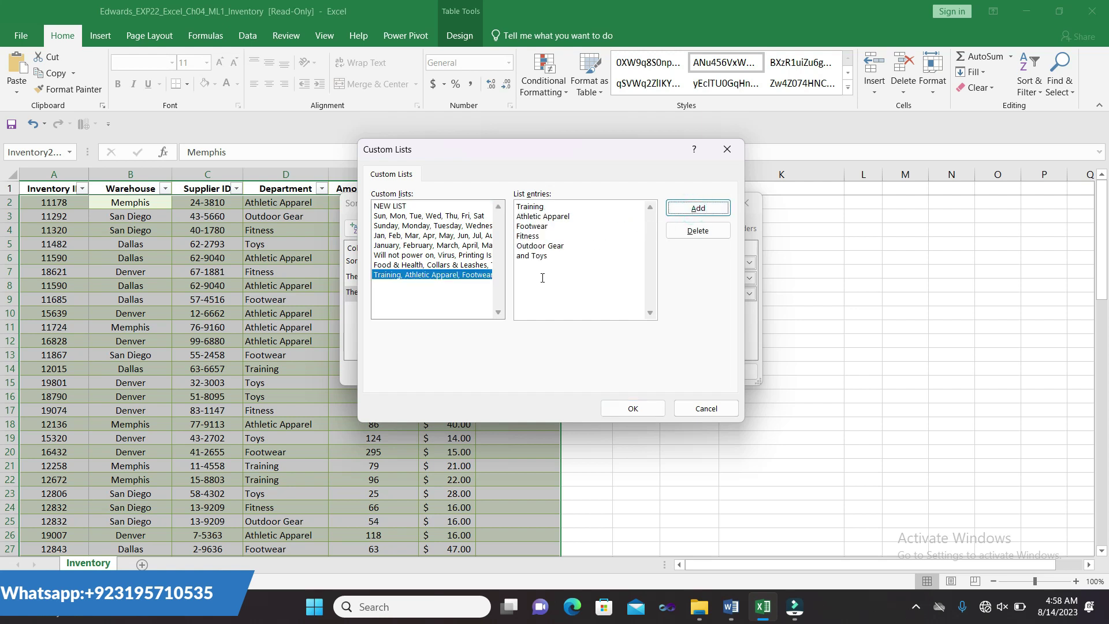
left_click(647, 410)
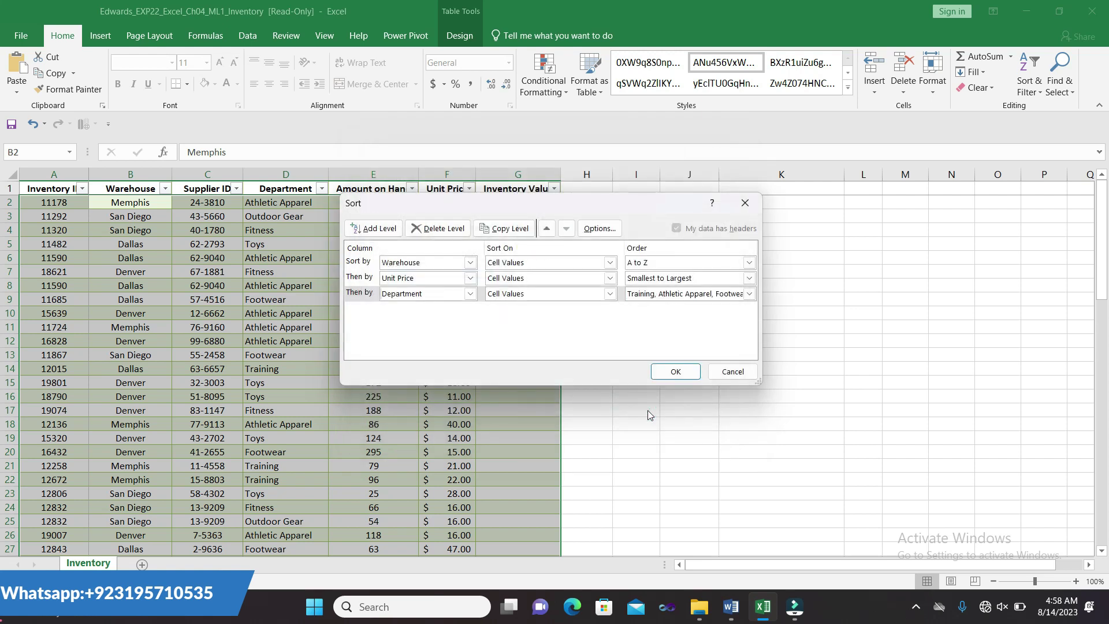
left_click(673, 370)
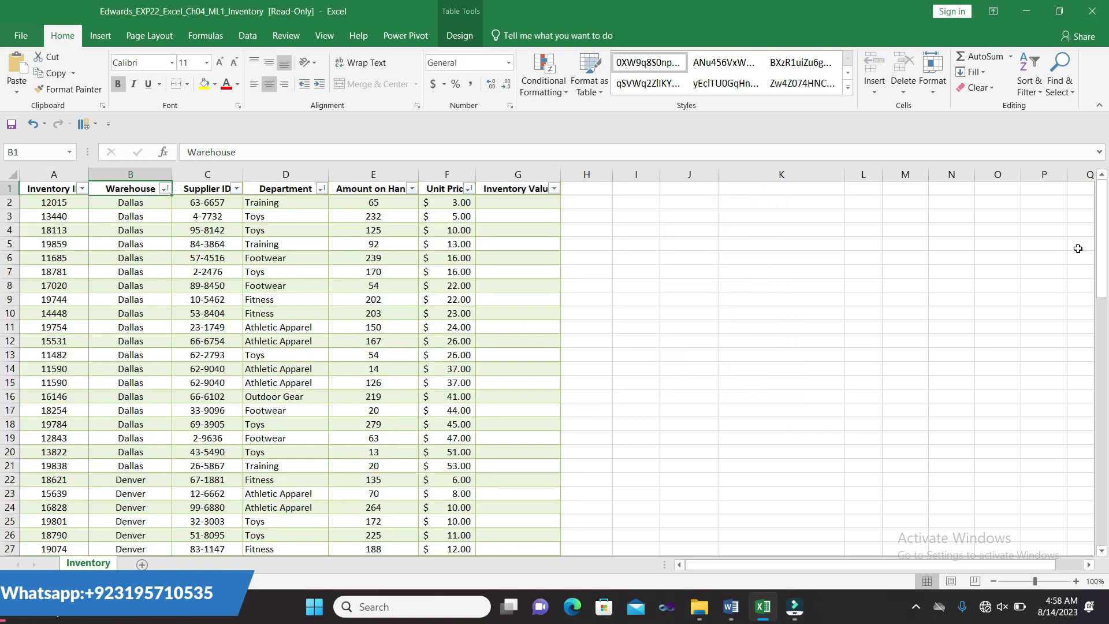
left_click_drag(1095, 236, 1096, 237)
mouse_move(1107, 283)
left_mouse_down()
mouse_move(1107, 507)
mouse_move(973, 164)
left_mouse_up()
Step: Clear step 5's yellow highlight and highlight step 6's remove-duplicates instruction in yellow
left_click(729, 606)
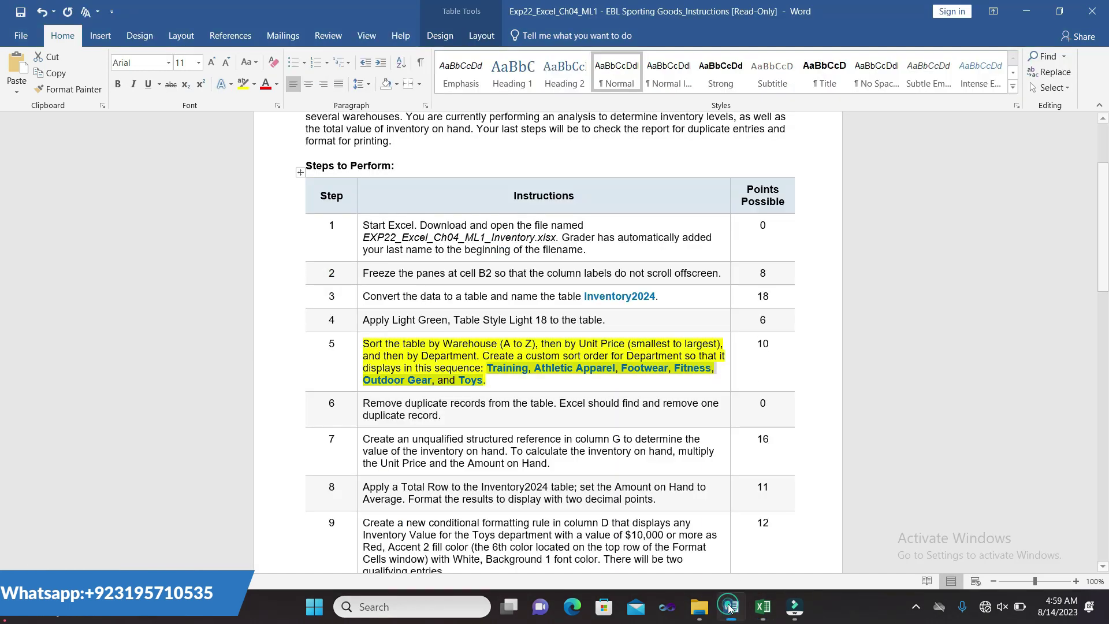
left_click(360, 342)
left_click(414, 319)
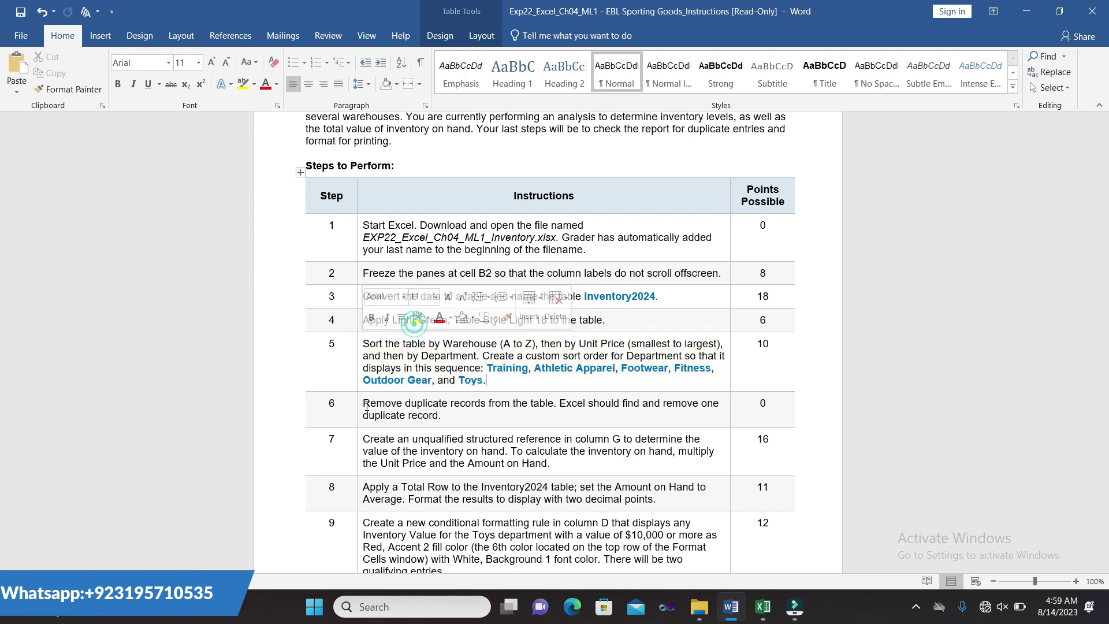
left_click(359, 406)
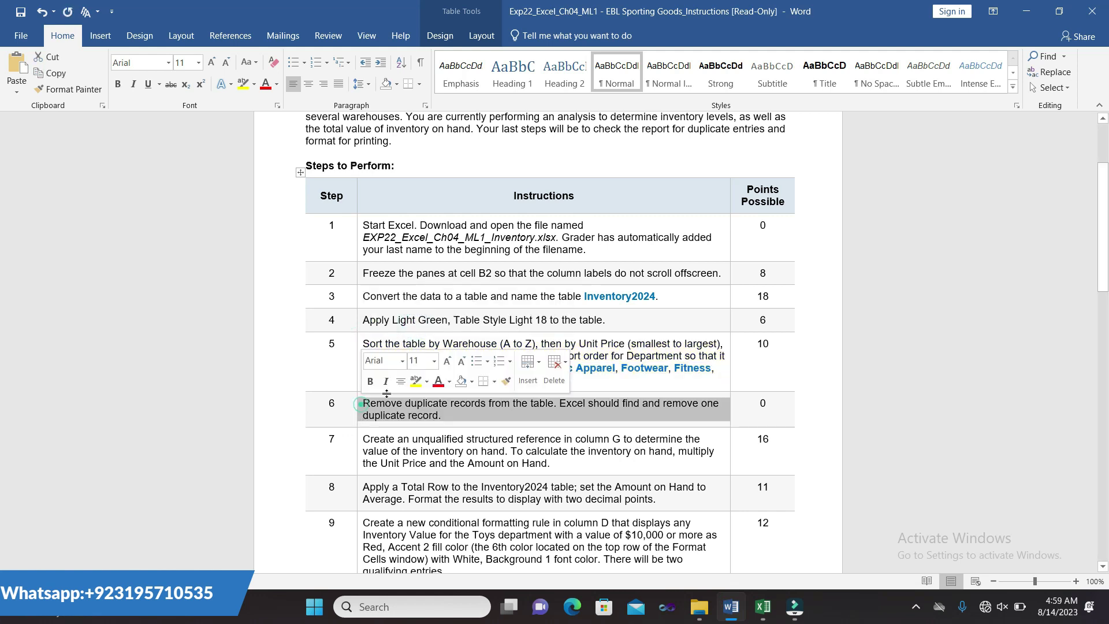
left_click(417, 383)
mouse_move(1103, 218)
left_mouse_down()
mouse_move(1103, 243)
mouse_move(1100, 230)
left_mouse_up()
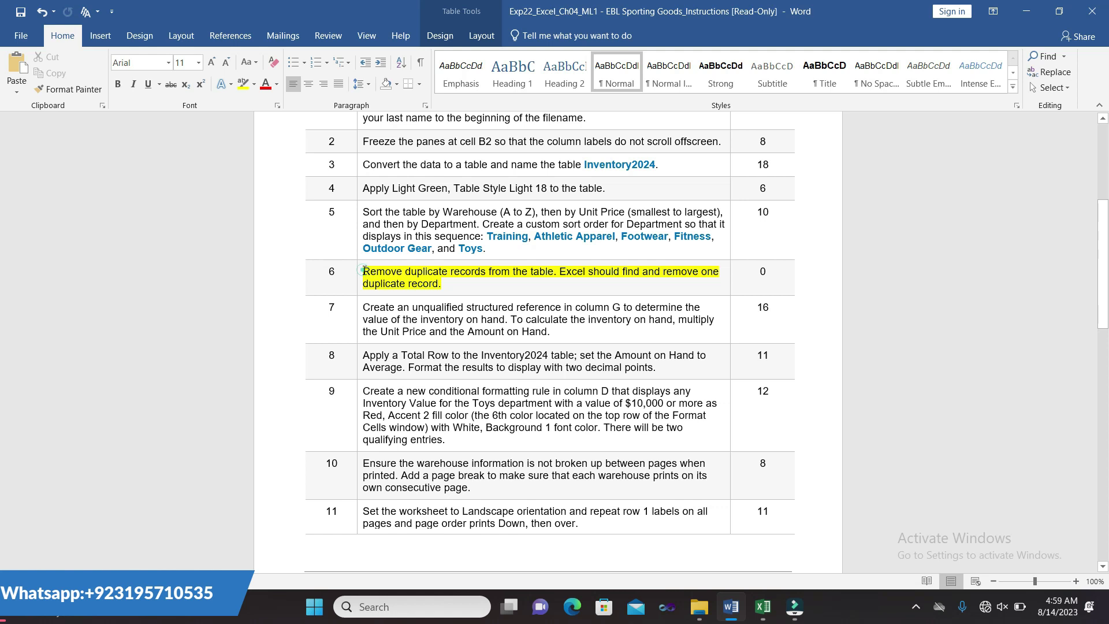
left_click_drag(365, 270, 440, 283)
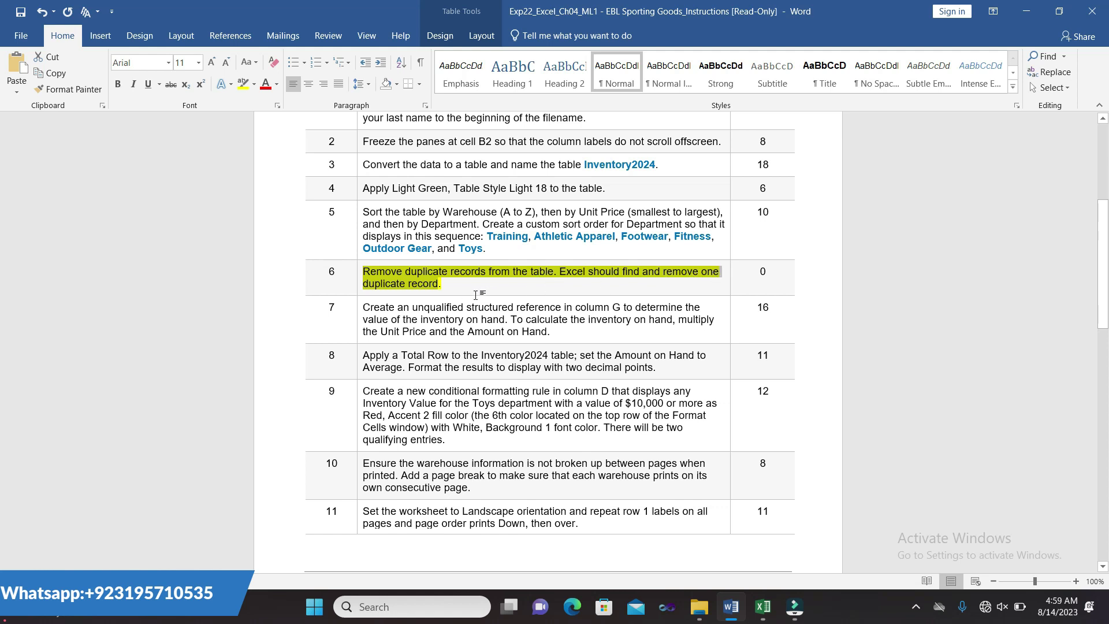
left_click(762, 608)
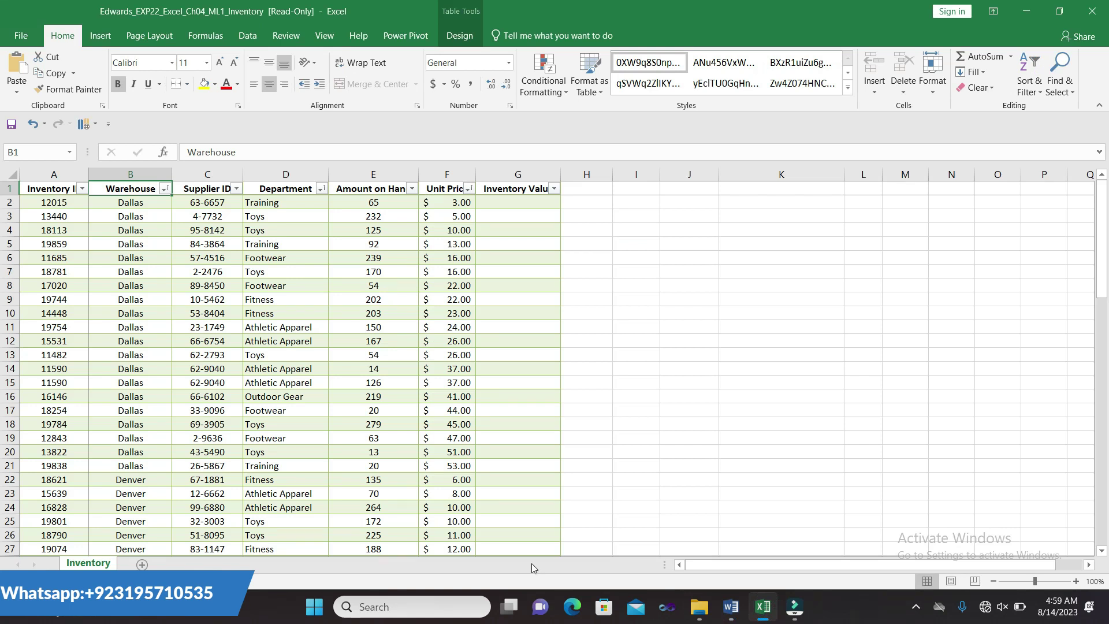
Step: Select the Inventory2024 table from A1 to G80 and show its Table Design commands
mouse_move(54, 189)
left_mouse_down()
mouse_move(129, 244)
mouse_move(475, 396)
mouse_move(526, 578)
left_mouse_up()
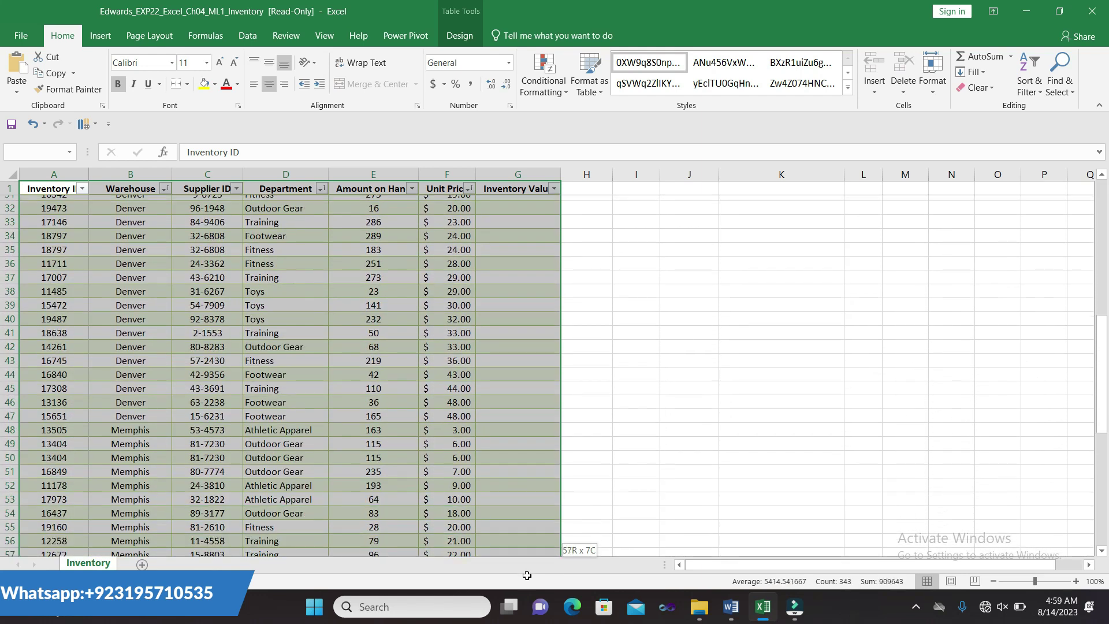
left_click_drag(526, 578, 526, 532)
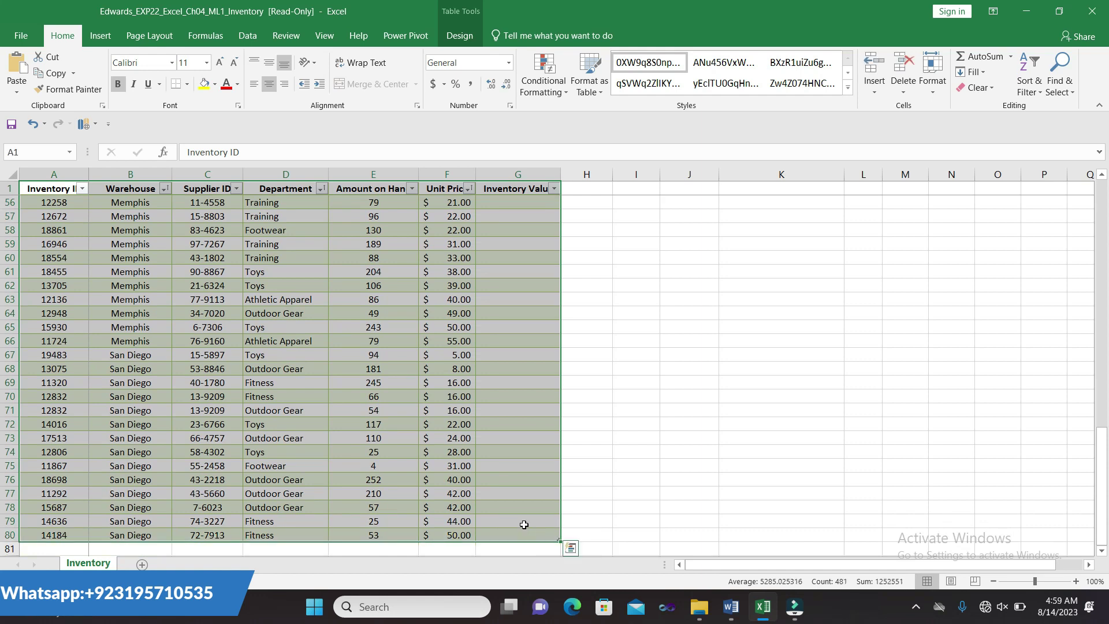
left_click(459, 36)
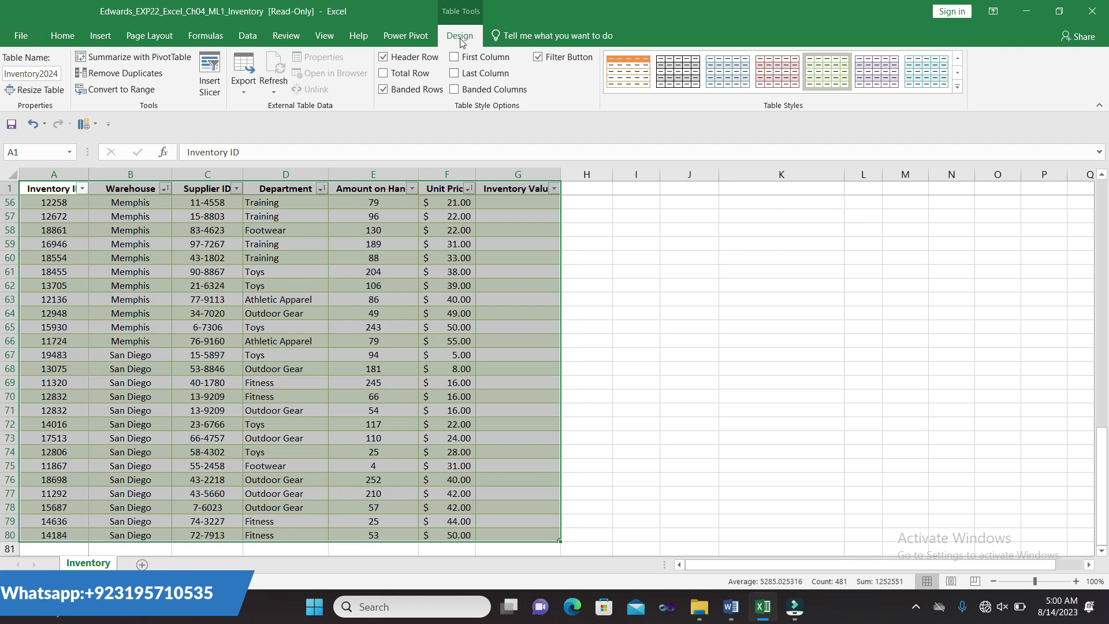
Step: Run Remove Duplicates on all columns, dropping one record to leave 78 unique rows
left_click(730, 617)
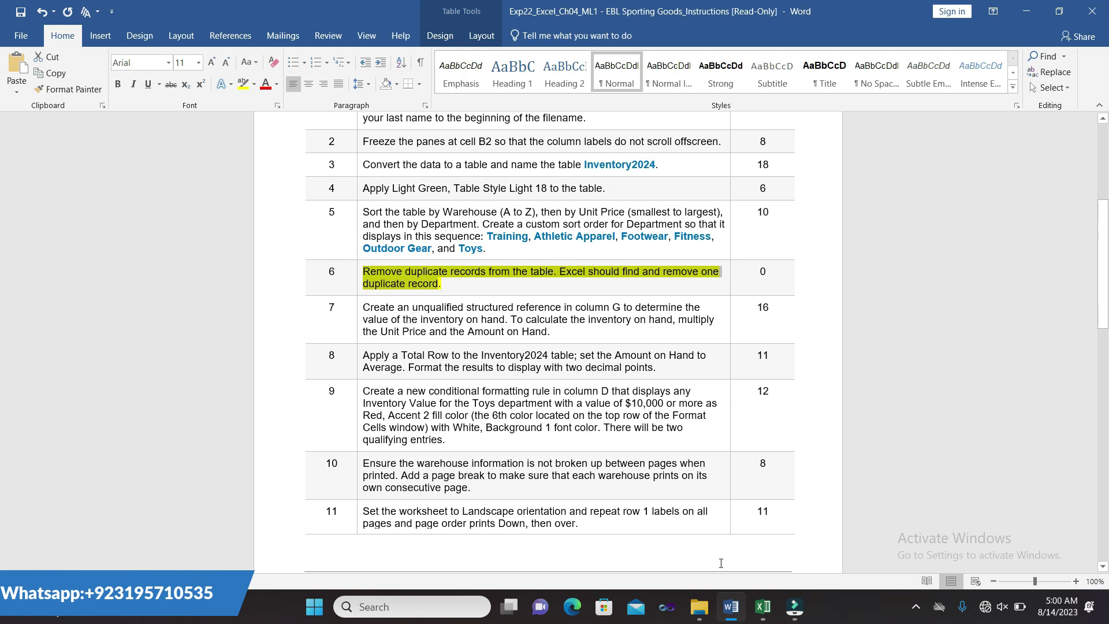
left_click(763, 605)
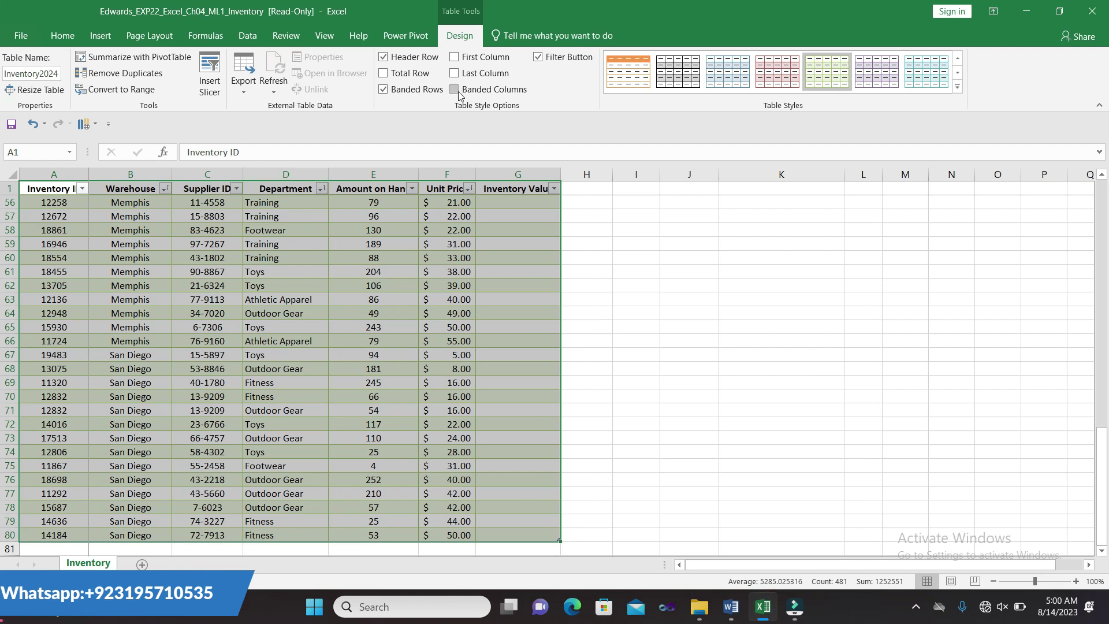
left_click(141, 75)
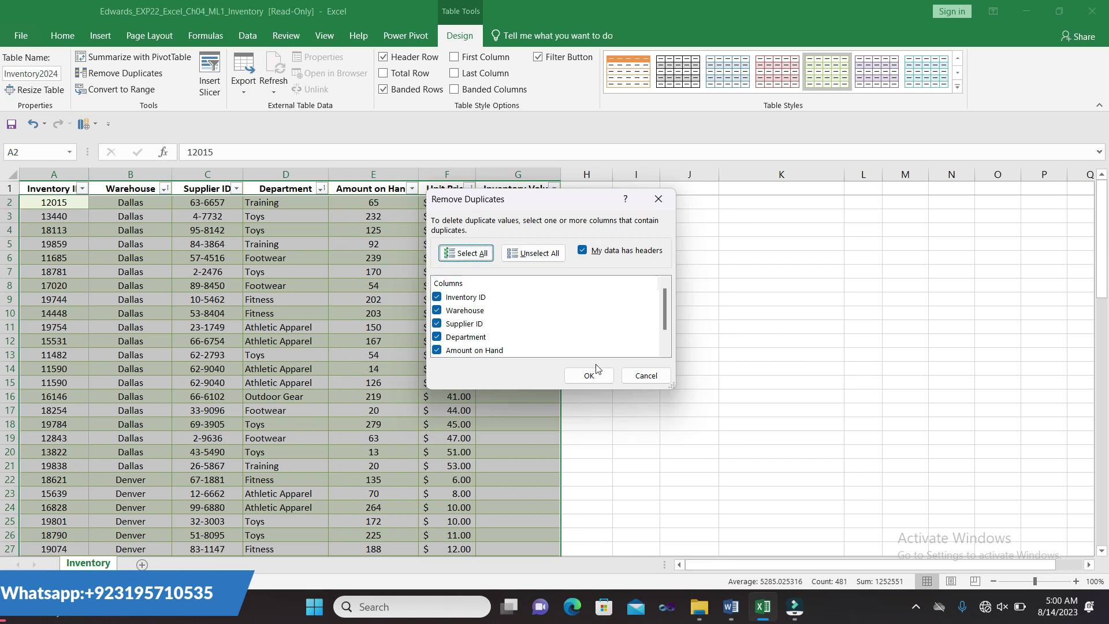
left_click_drag(664, 320, 664, 335)
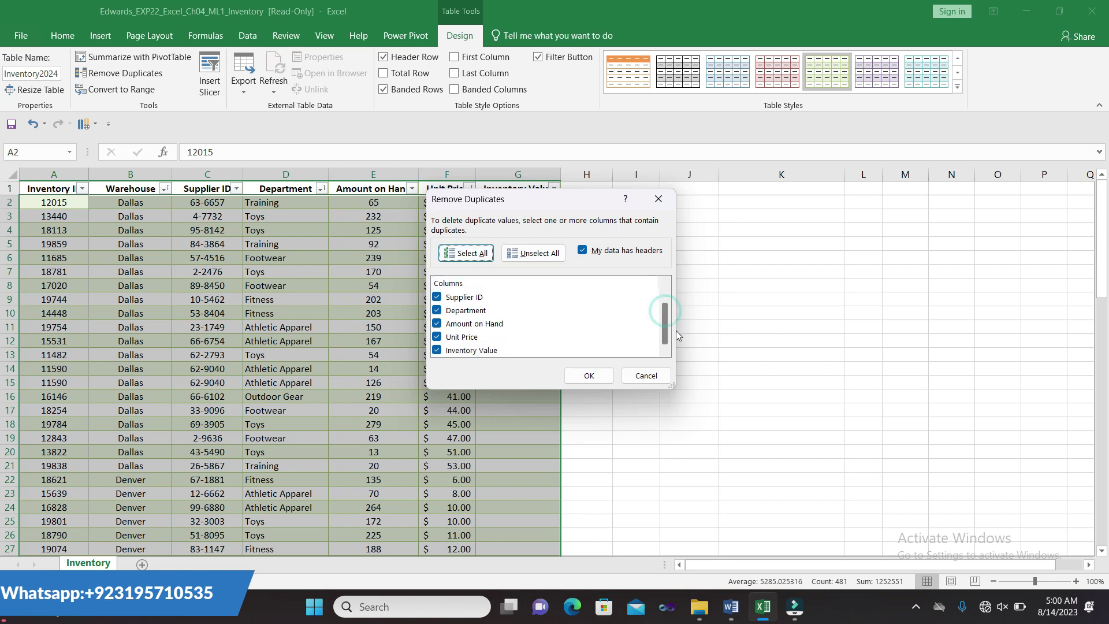
left_click(601, 380)
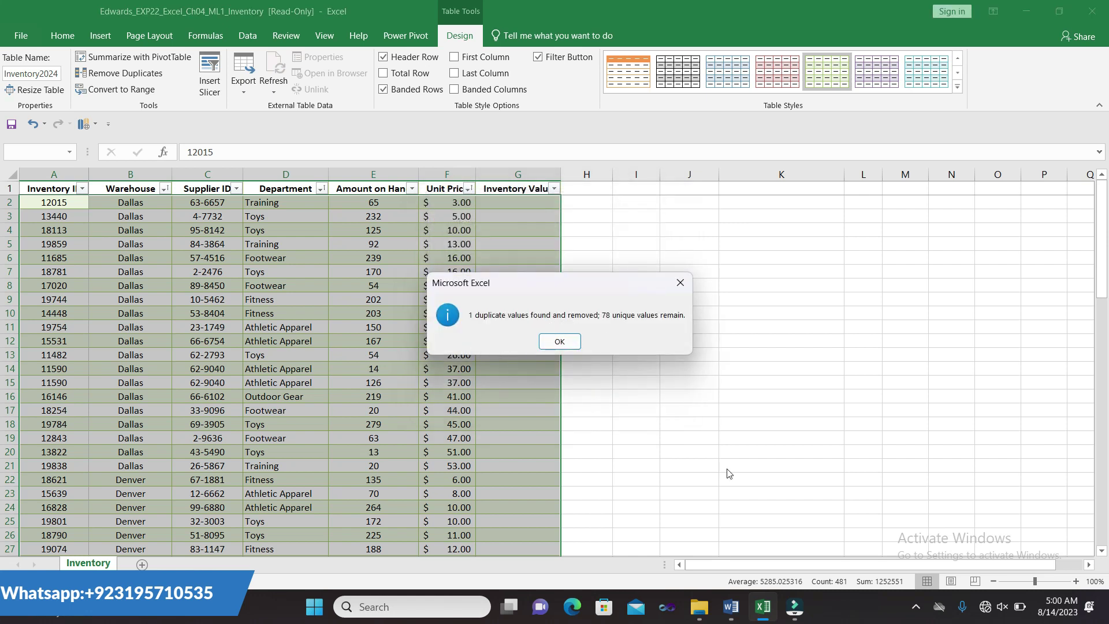
left_click(737, 606)
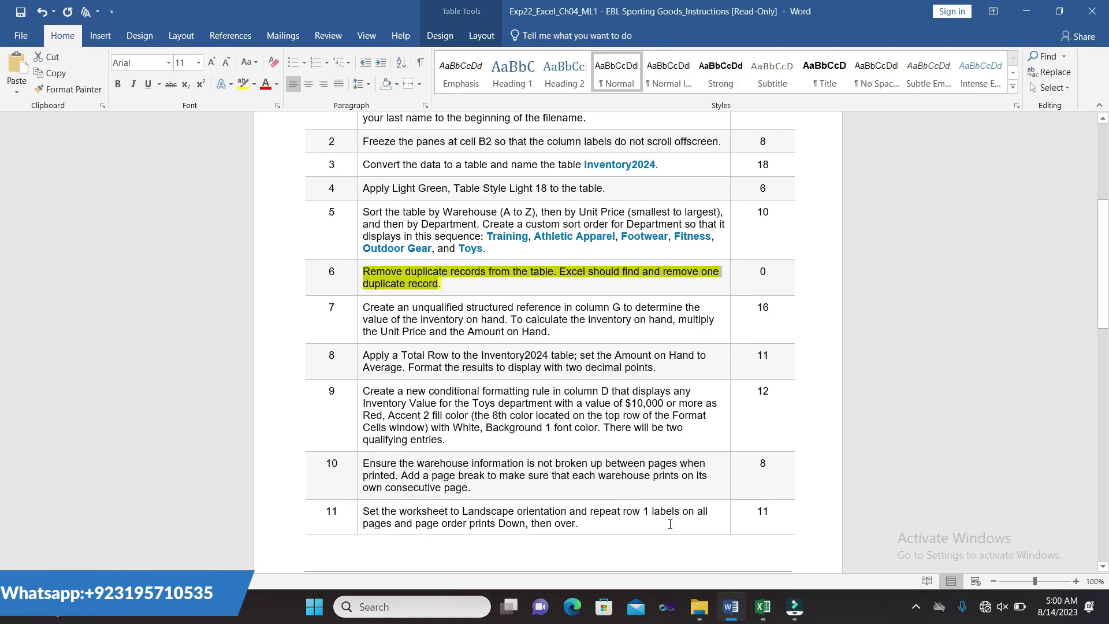
left_click(762, 607)
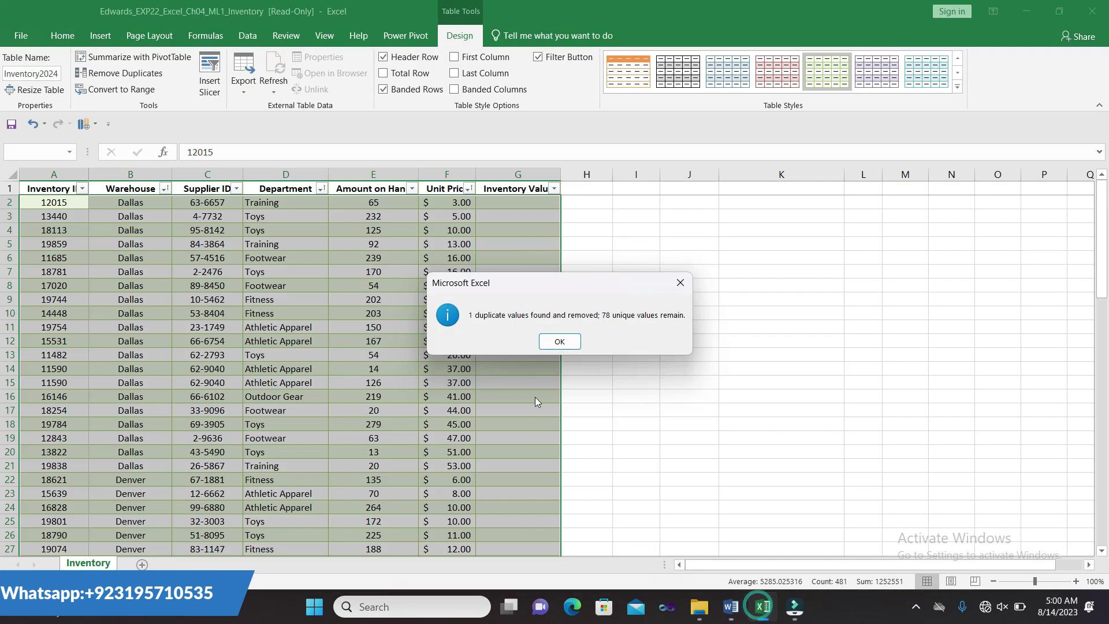
left_click(565, 346)
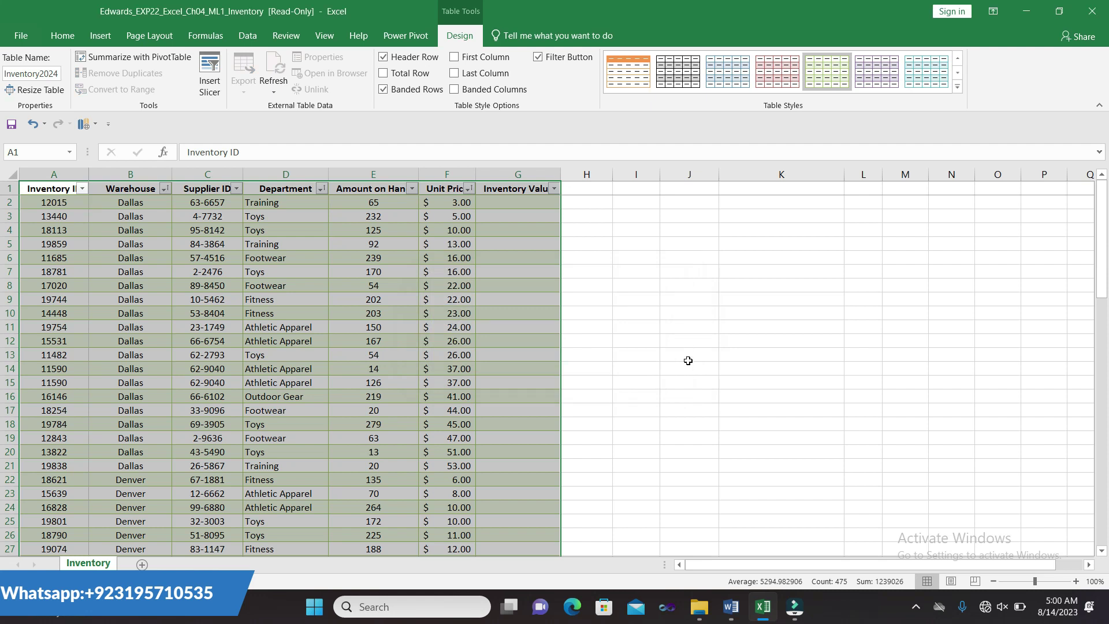
Step: Clear step 6's highlight and highlight step 7's Inventory Value formula instruction in yellow
left_click(669, 364)
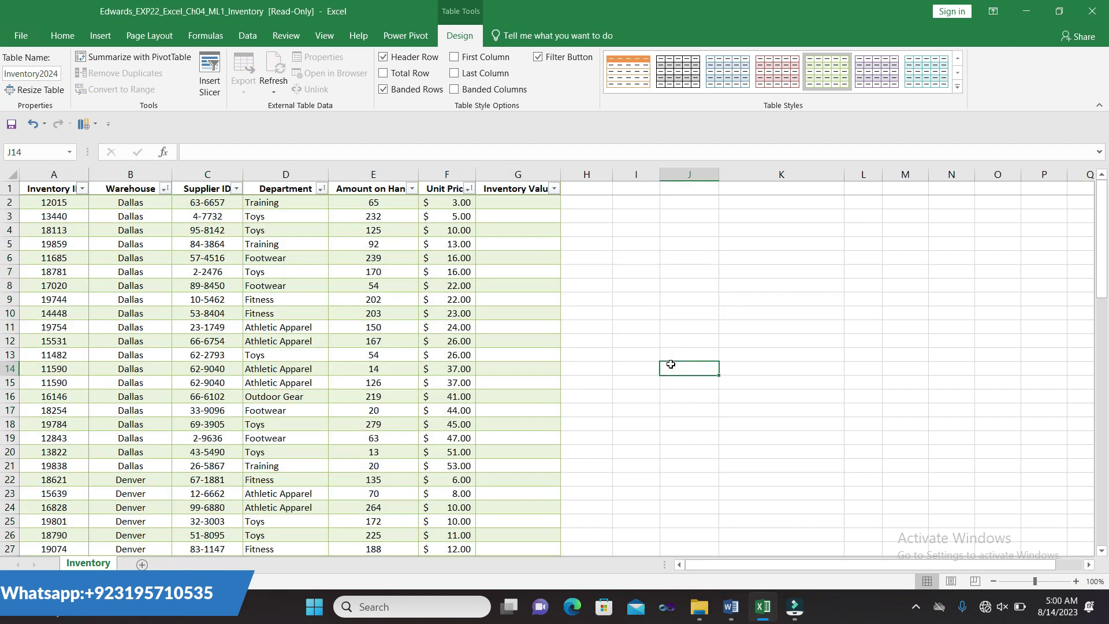
left_click(731, 606)
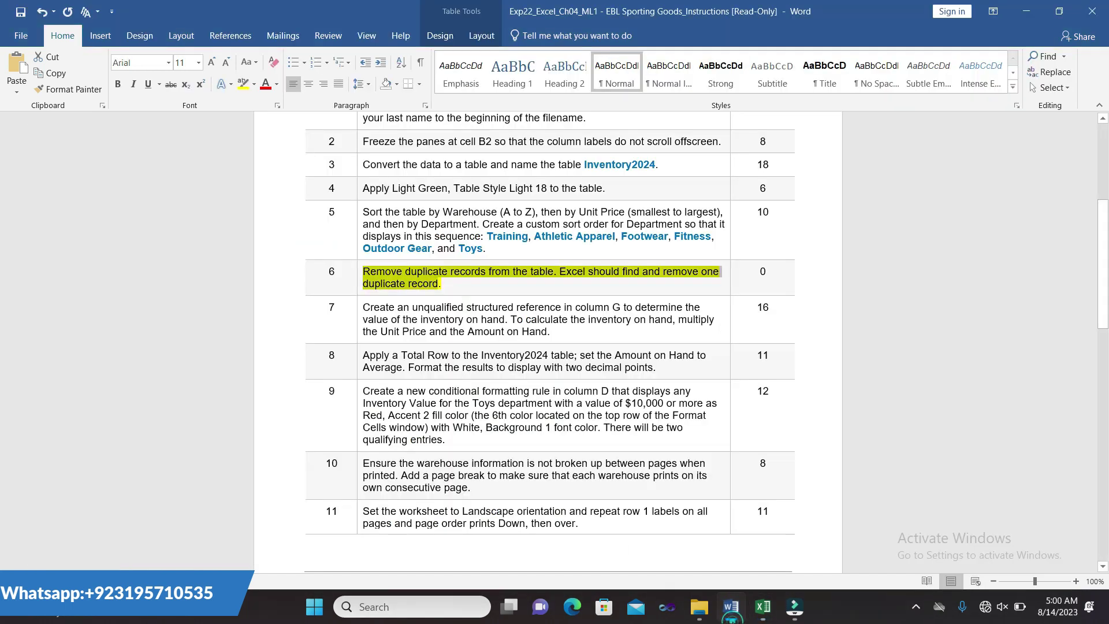
left_click(357, 275)
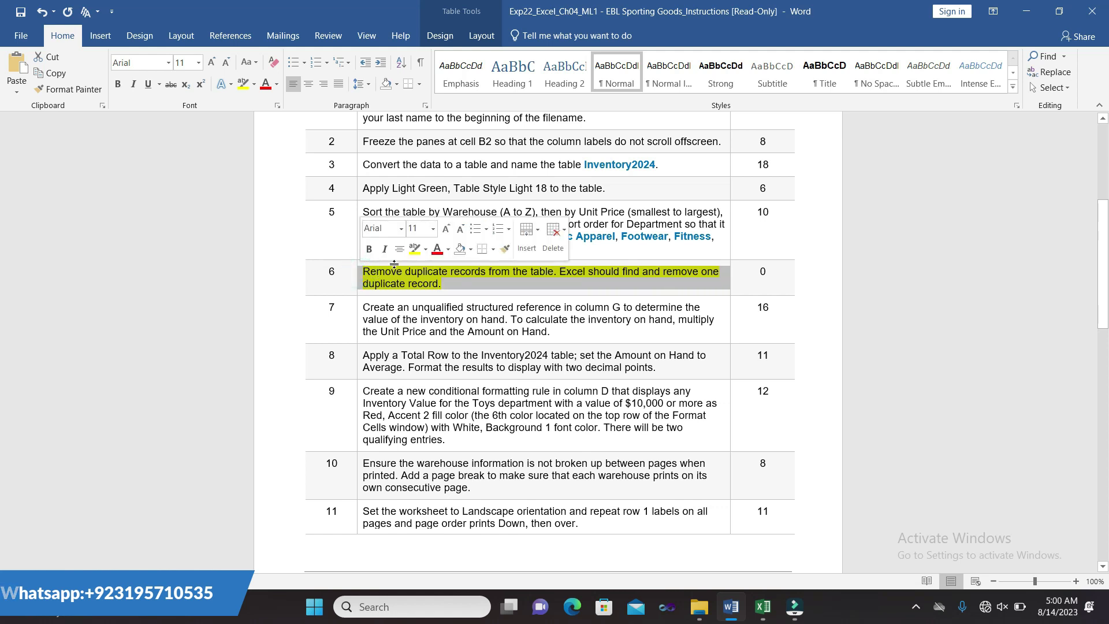
left_click(415, 249)
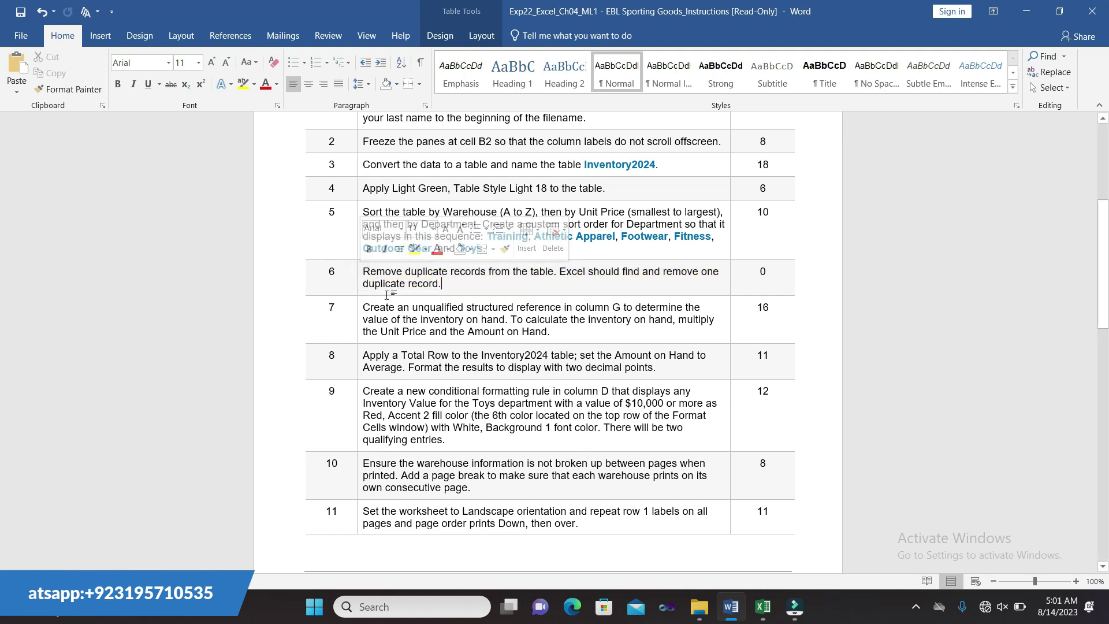
left_click(359, 309)
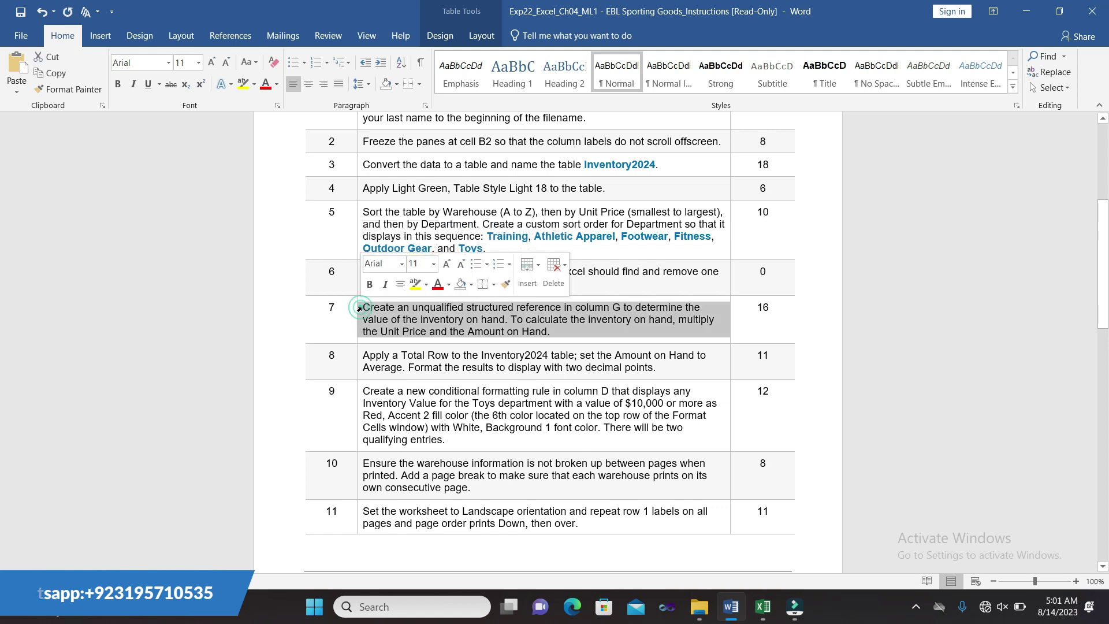
left_click(415, 285)
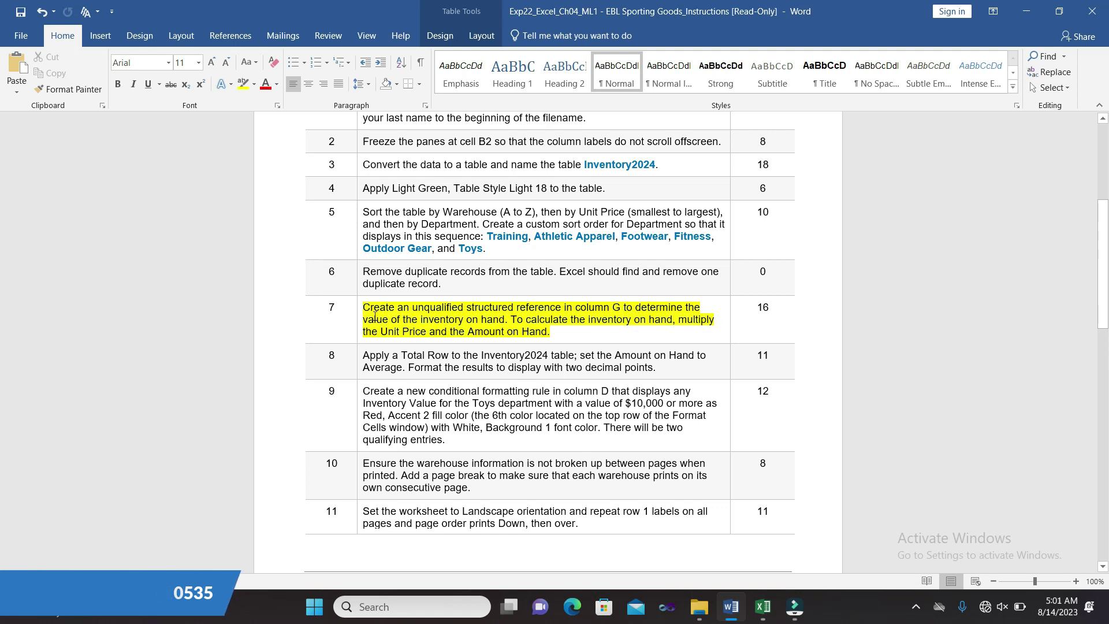
left_click_drag(365, 307, 498, 324)
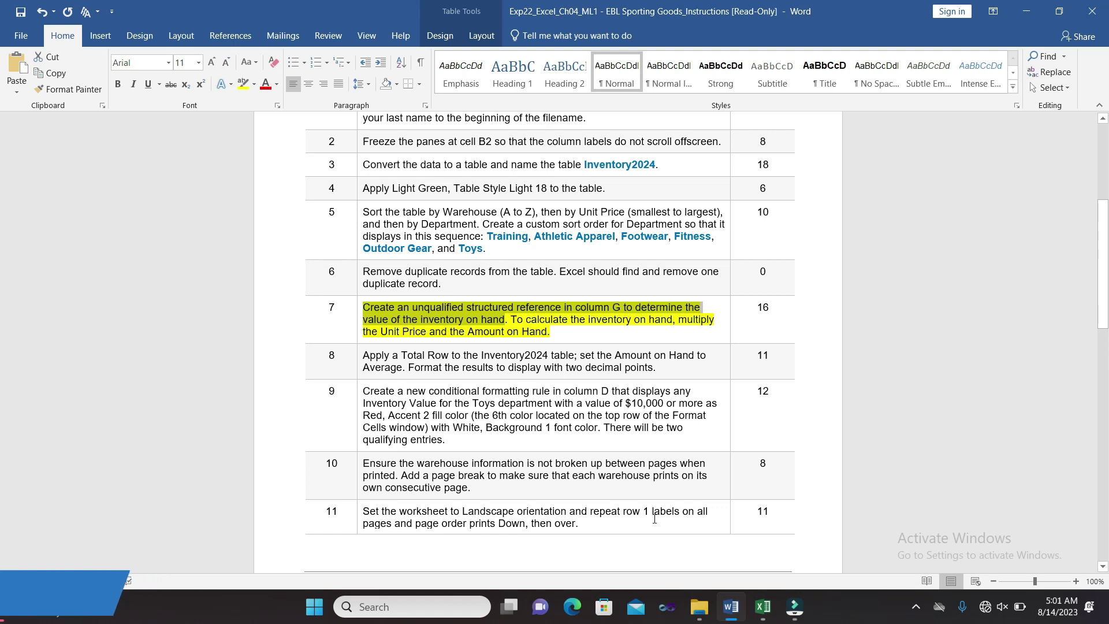
left_click(757, 610)
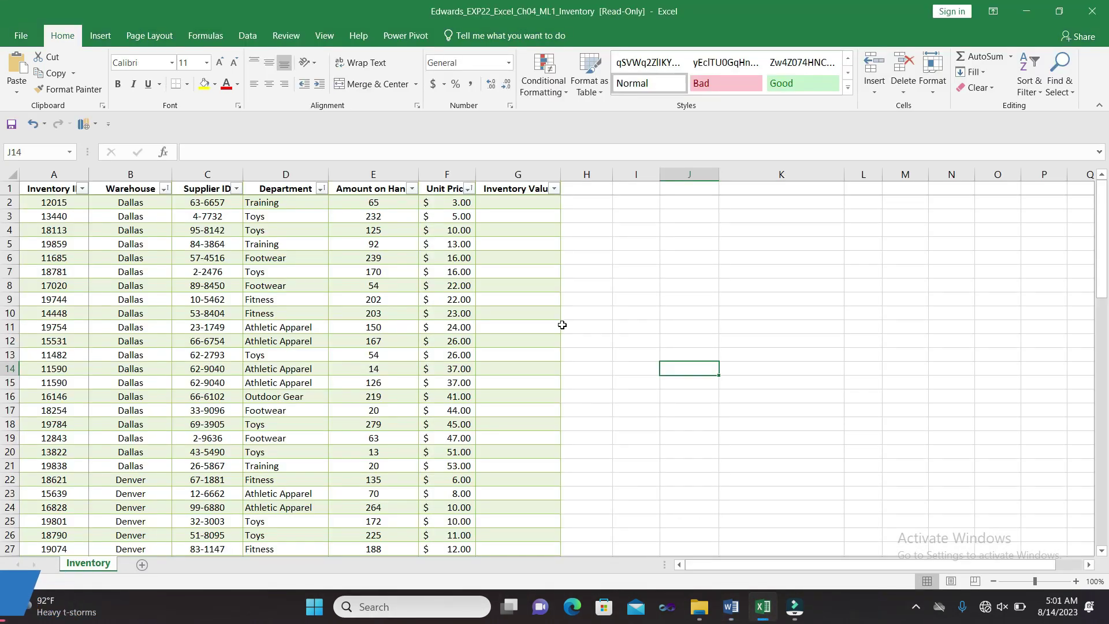
Step: Begin the G2 formula as =[@[Unit Price]], checking step 7's wording in Word
left_click(509, 206)
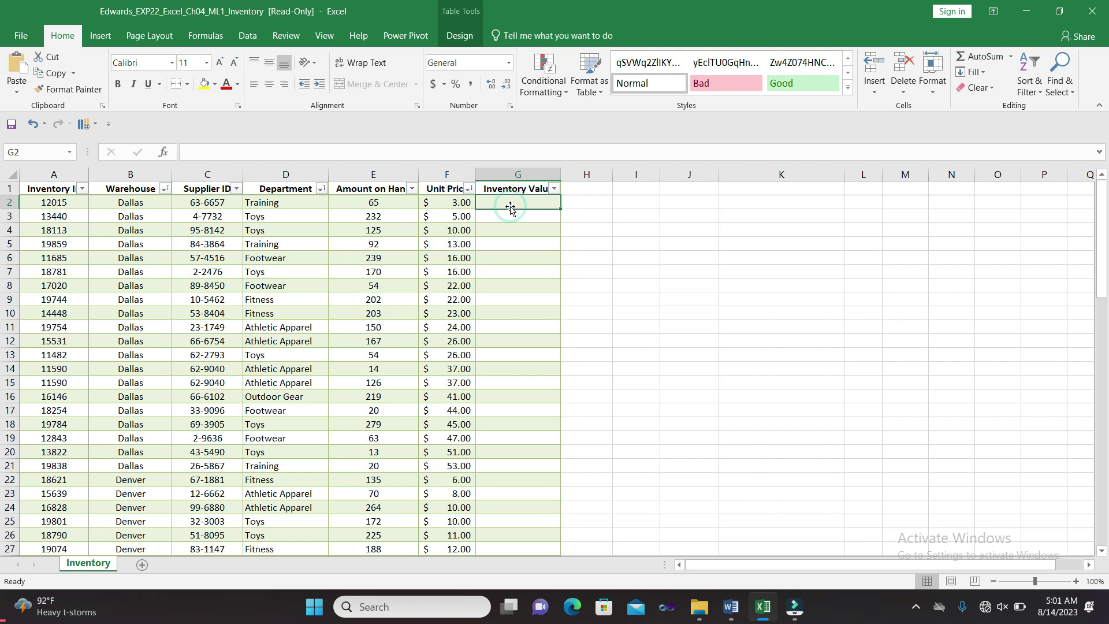
type("=")
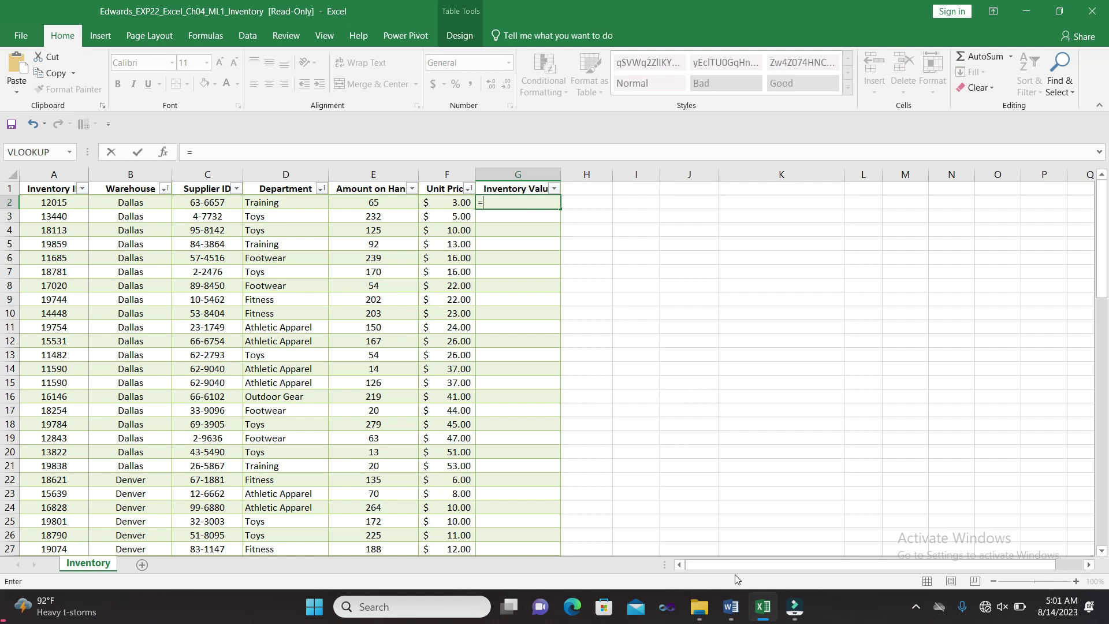
left_click(731, 606)
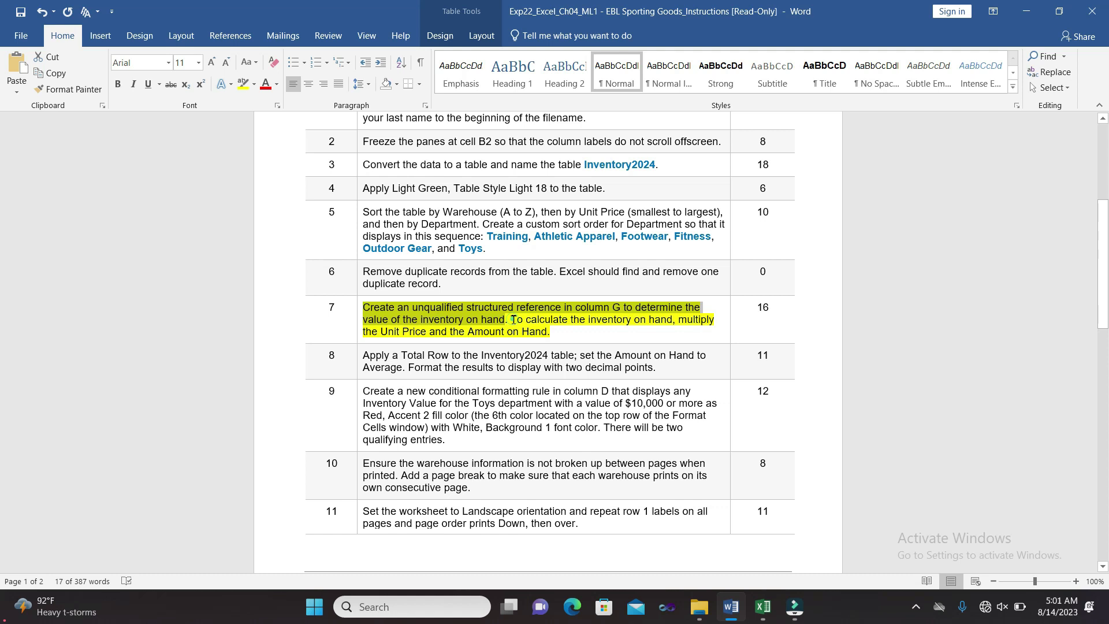
left_click_drag(513, 320, 550, 331)
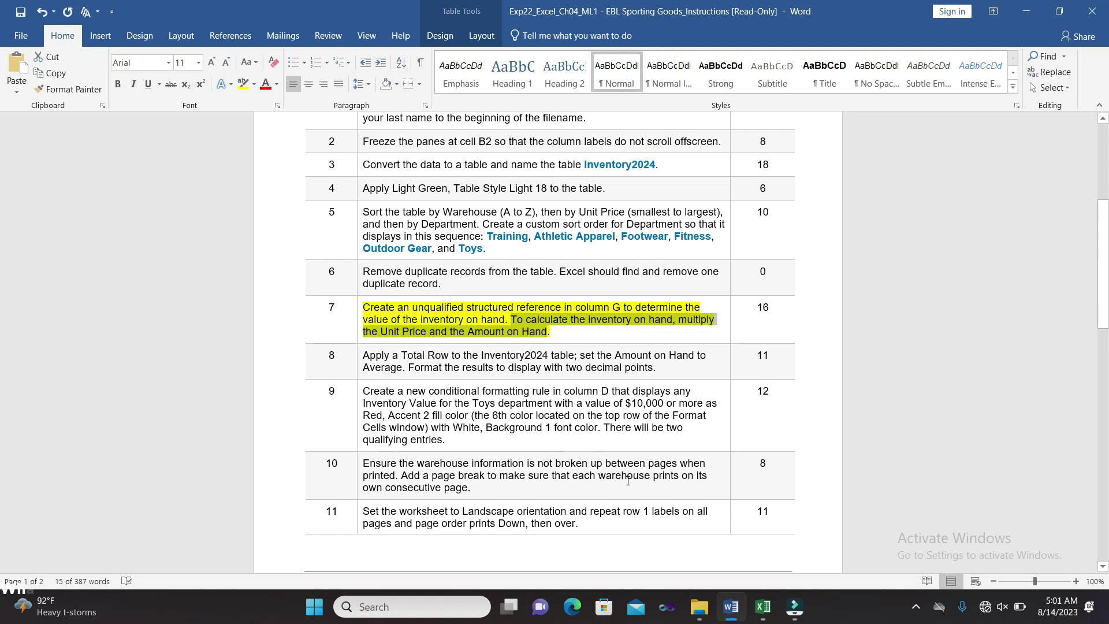
left_click(762, 605)
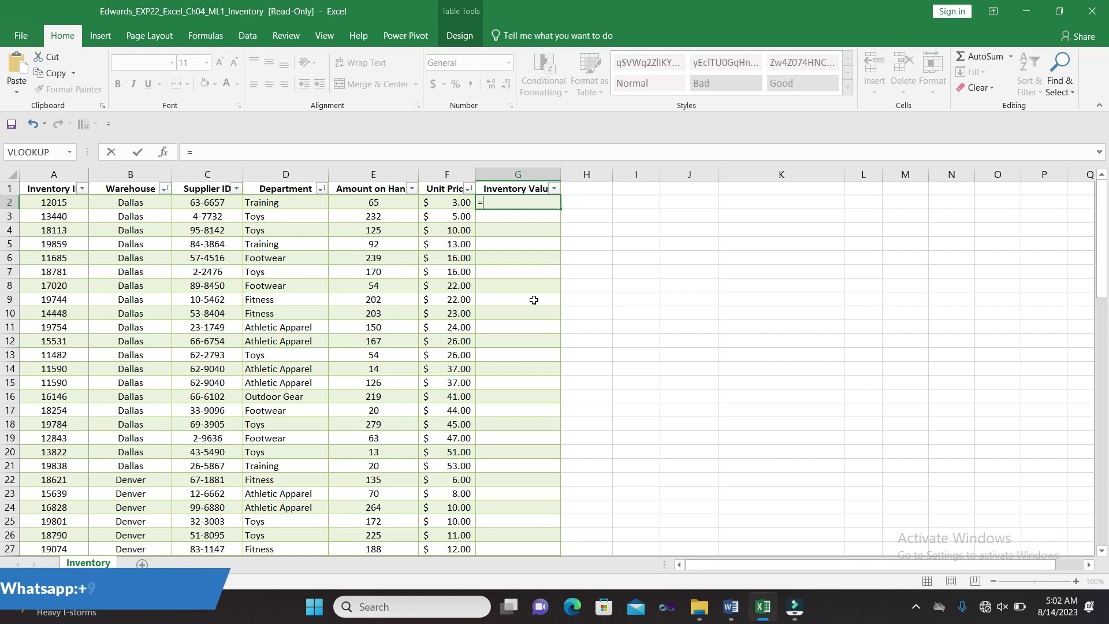
left_click(451, 202)
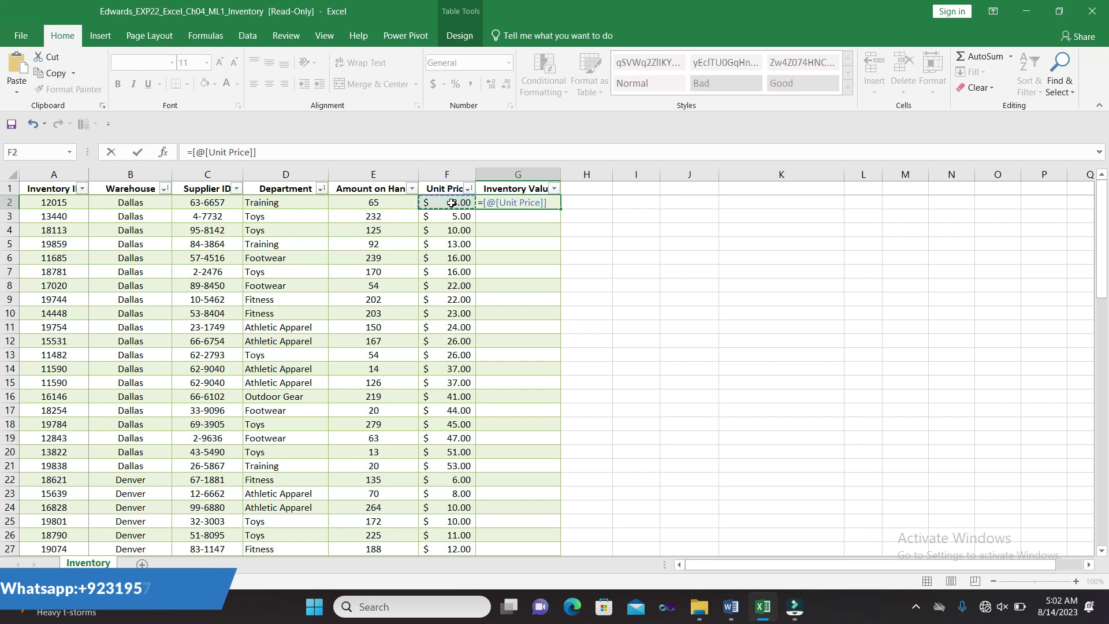
left_click(729, 605)
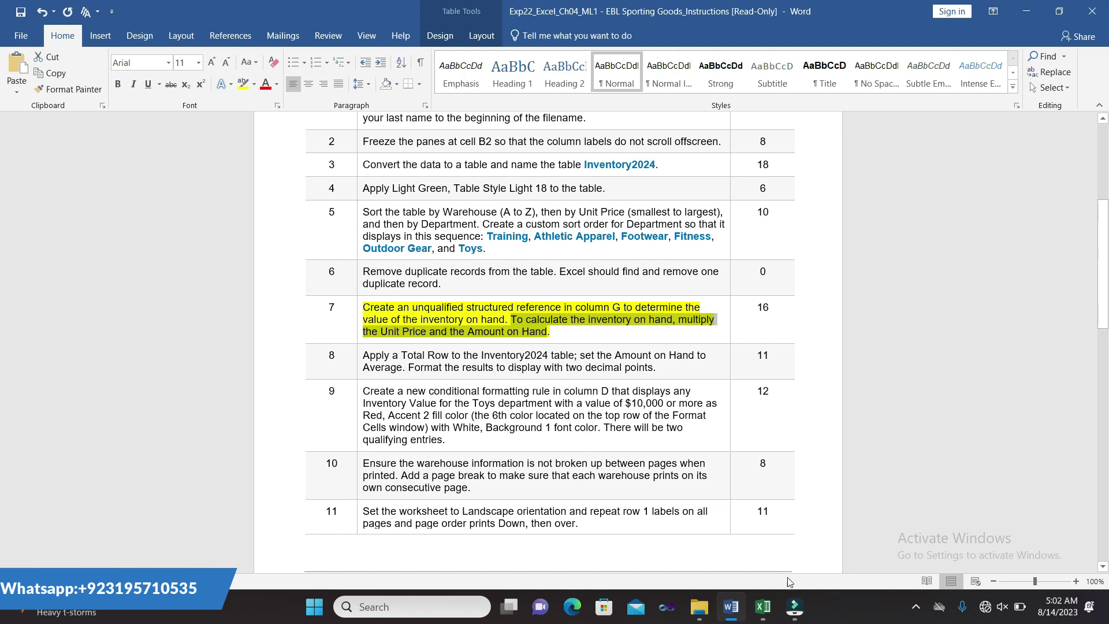
left_click(762, 605)
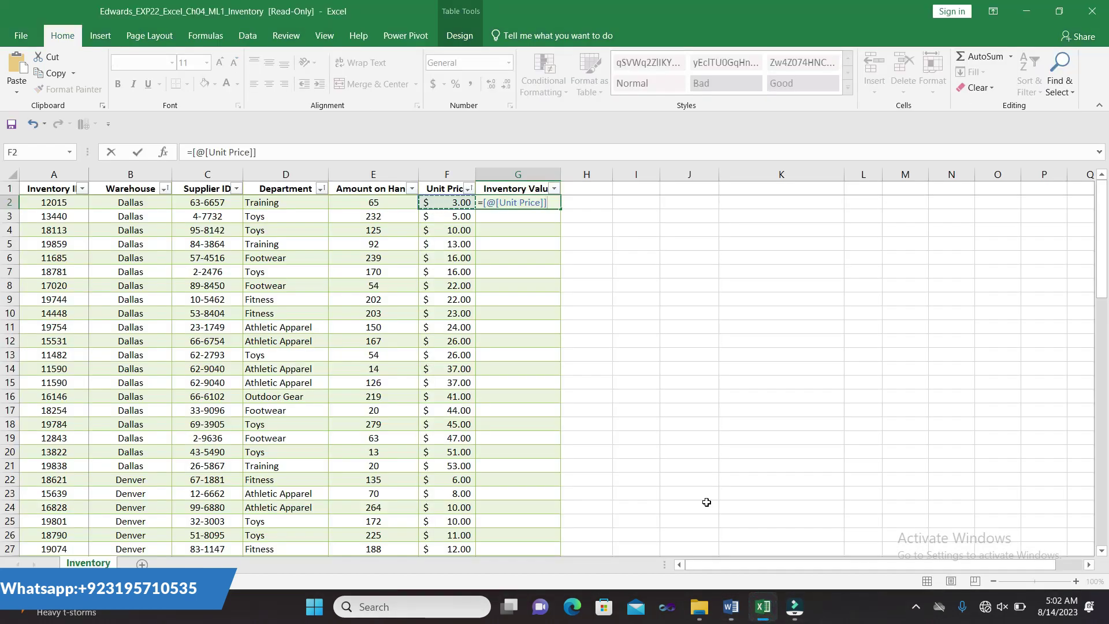
Step: Undo the faulty circular-reference formula fill and leave G2 empty
left_click(707, 502, "shift")
type("*")
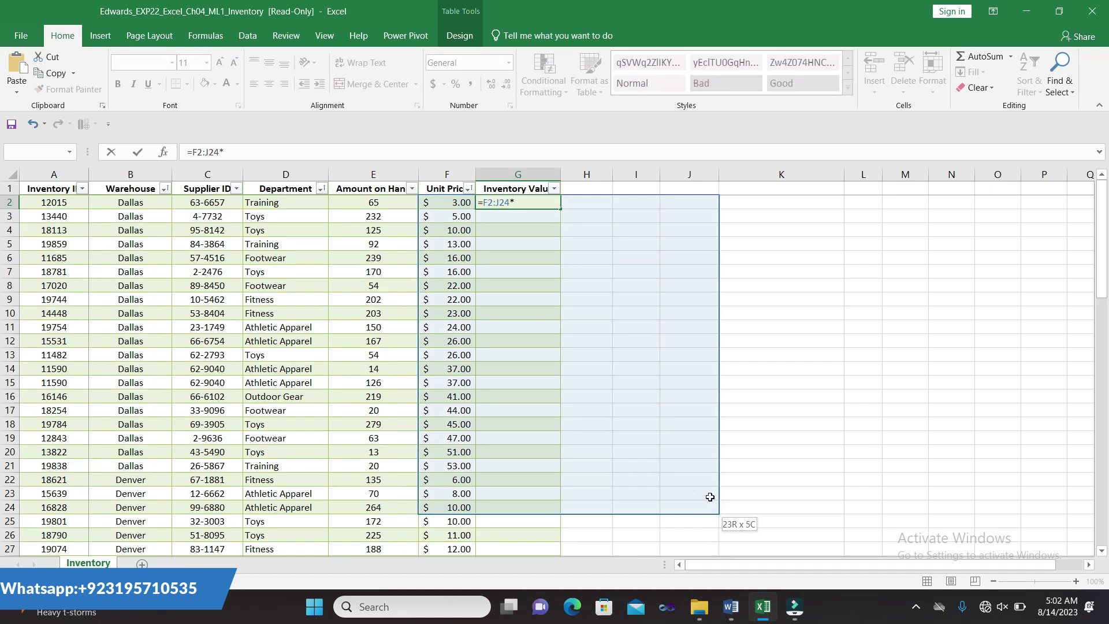
left_click(831, 453)
left_click(789, 371)
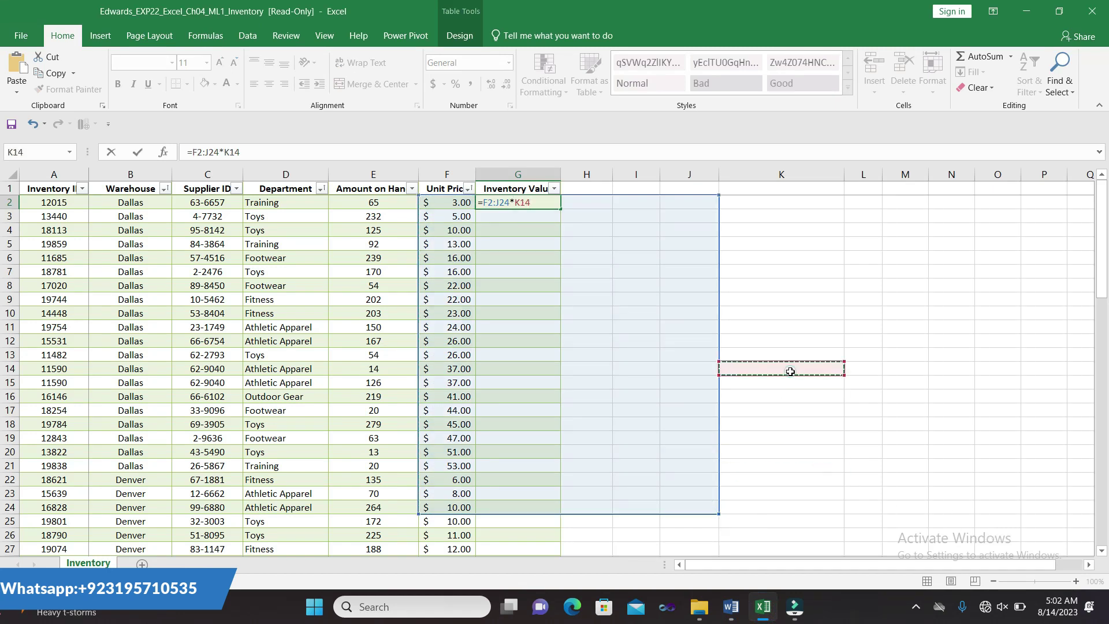
key("BackSpace")
key("BackSpace")
key("BackSpace")
key("BackSpace")
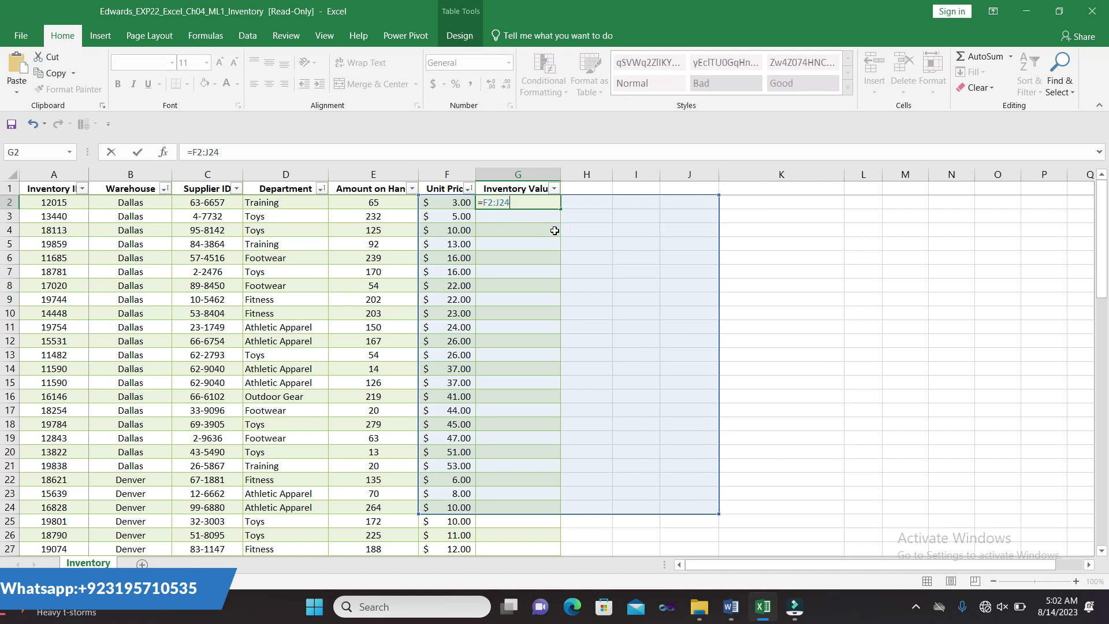
left_click(628, 149)
left_click(778, 253)
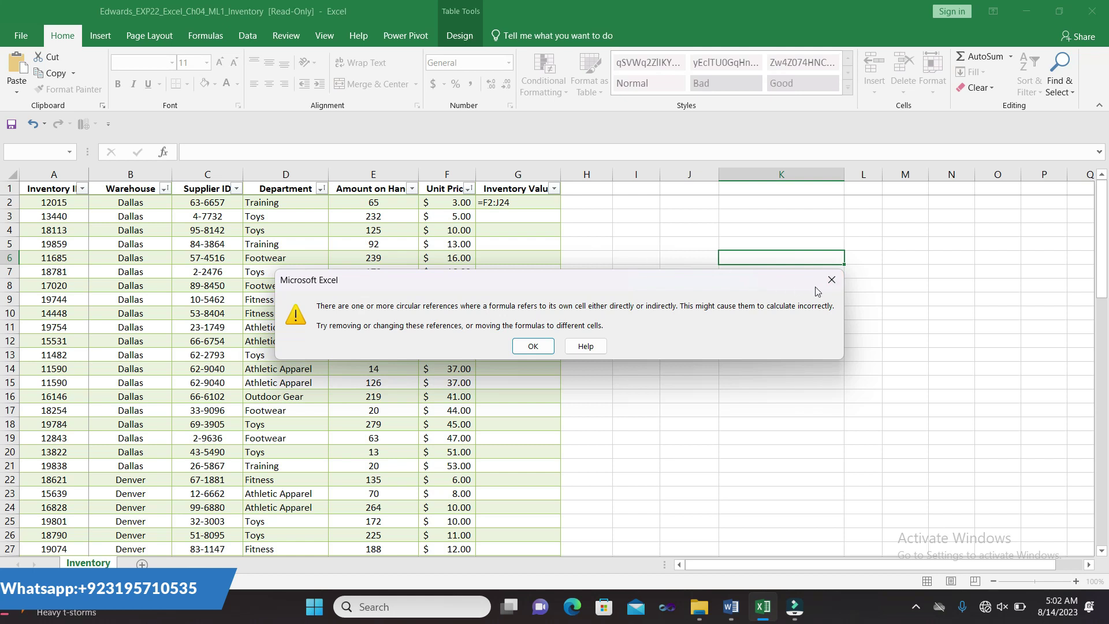
left_click(830, 280)
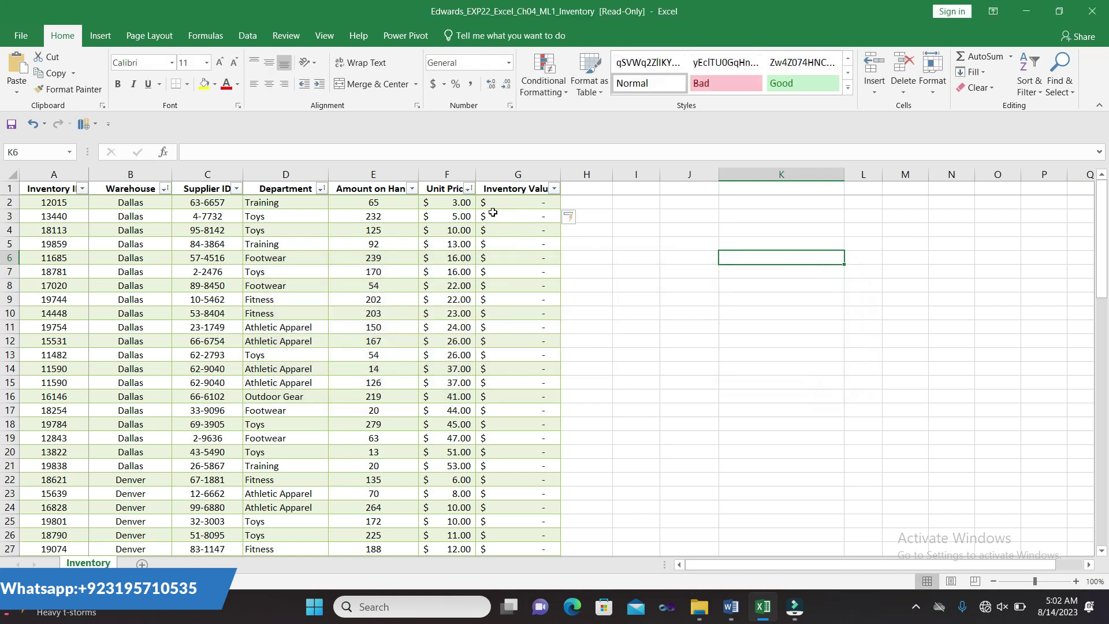
left_click(33, 124)
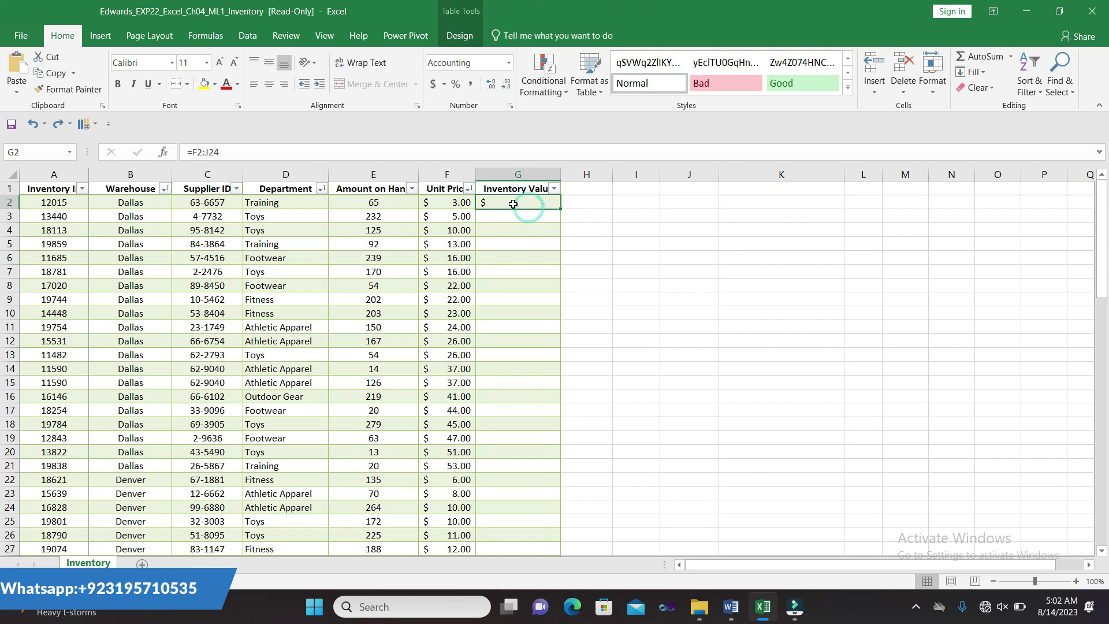
left_click(365, 155)
key("BackSpace")
key("BackSpace")
key("BackSpace")
key("BackSpace")
key("BackSpace")
key("BackSpace")
key("BackSpace")
key("Escape")
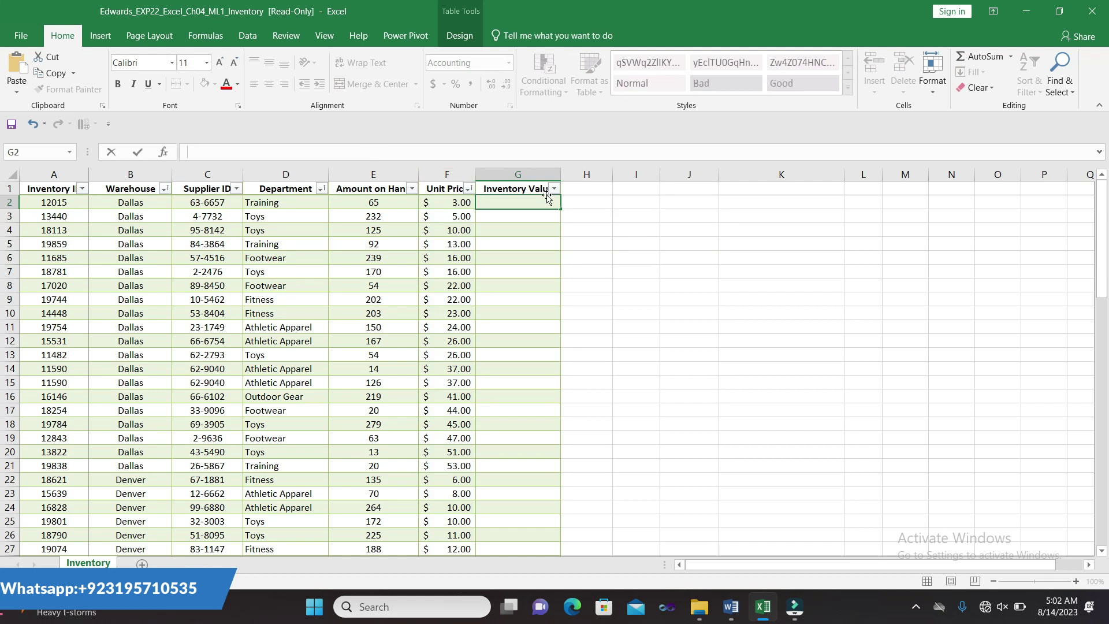
key("Escape")
Step: Enter =[@[Unit Price]]*[@[Amount on Hand]] in G2 to fill the Inventory Value column
type("=")
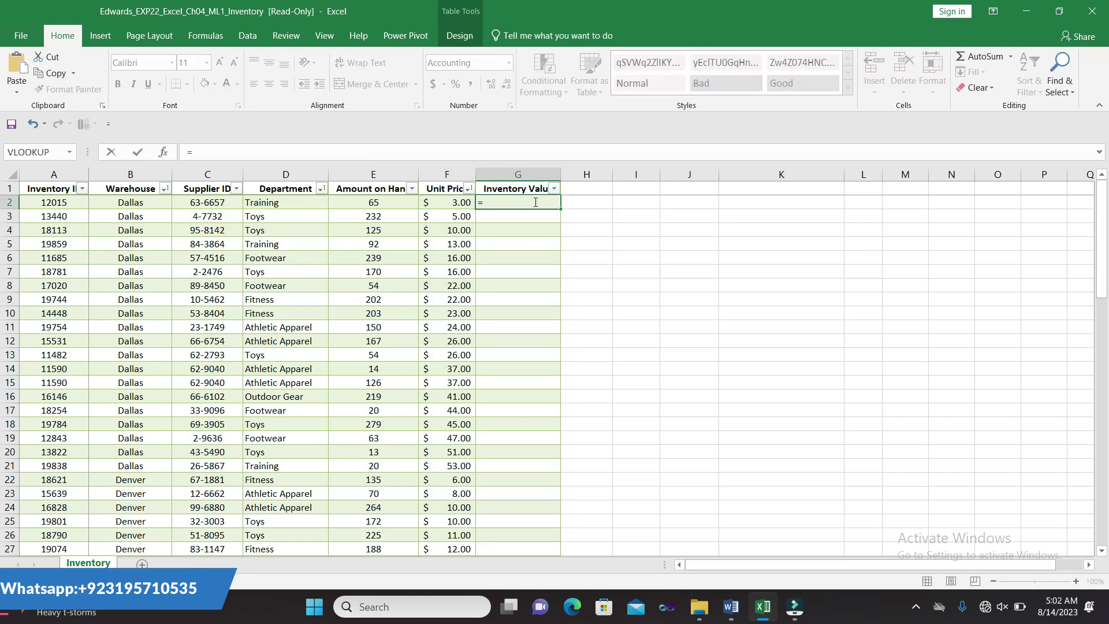
left_click(459, 196)
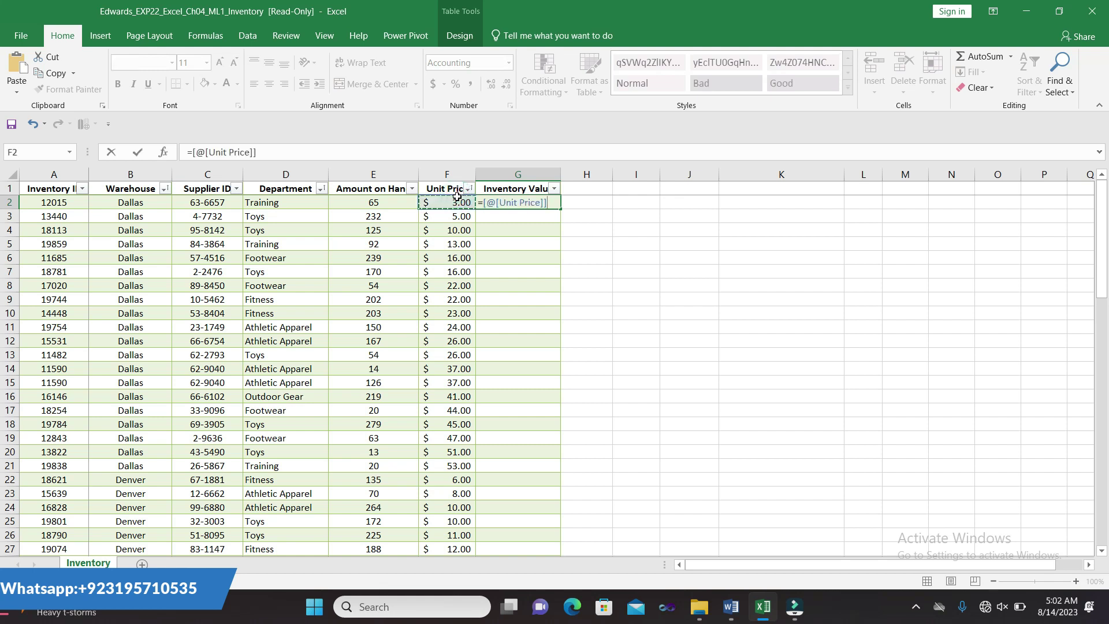
type("*")
left_click(729, 605)
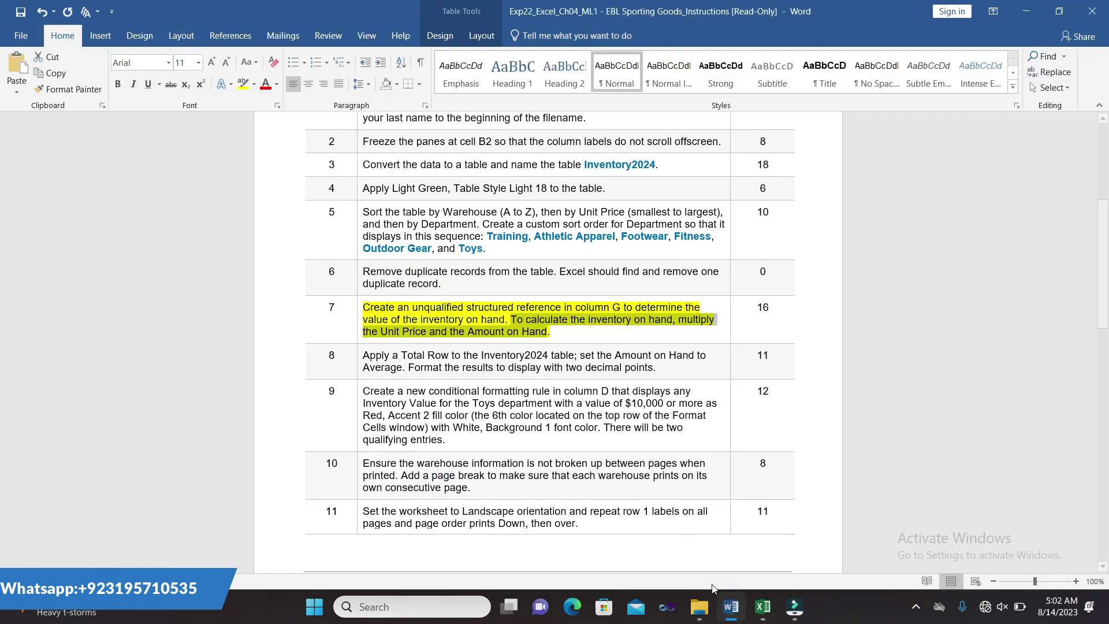
left_click(762, 612)
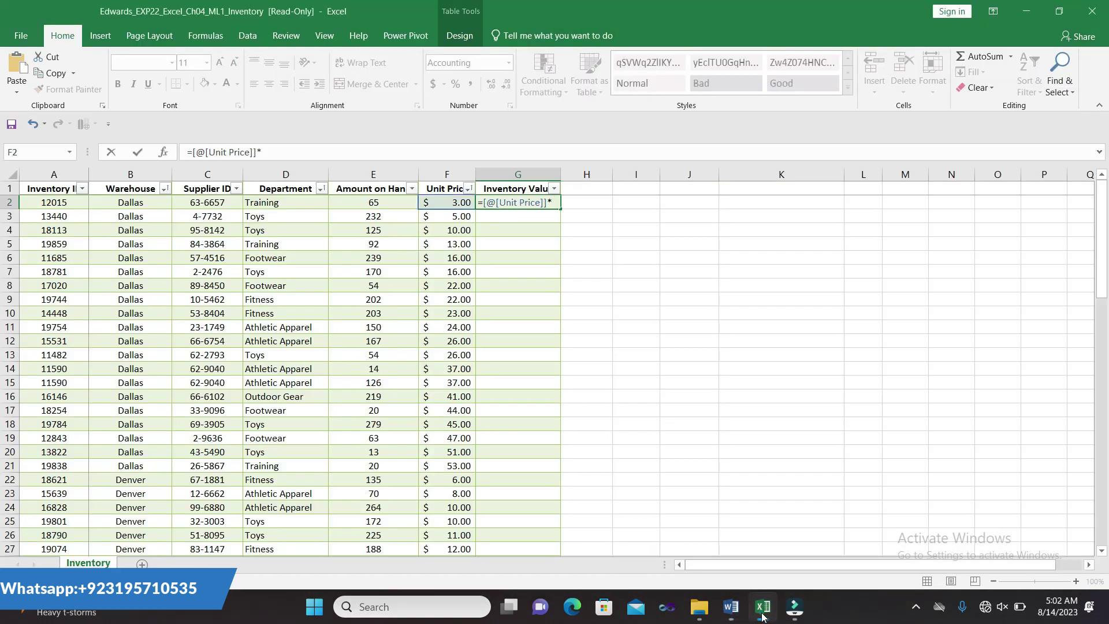
left_click(354, 207)
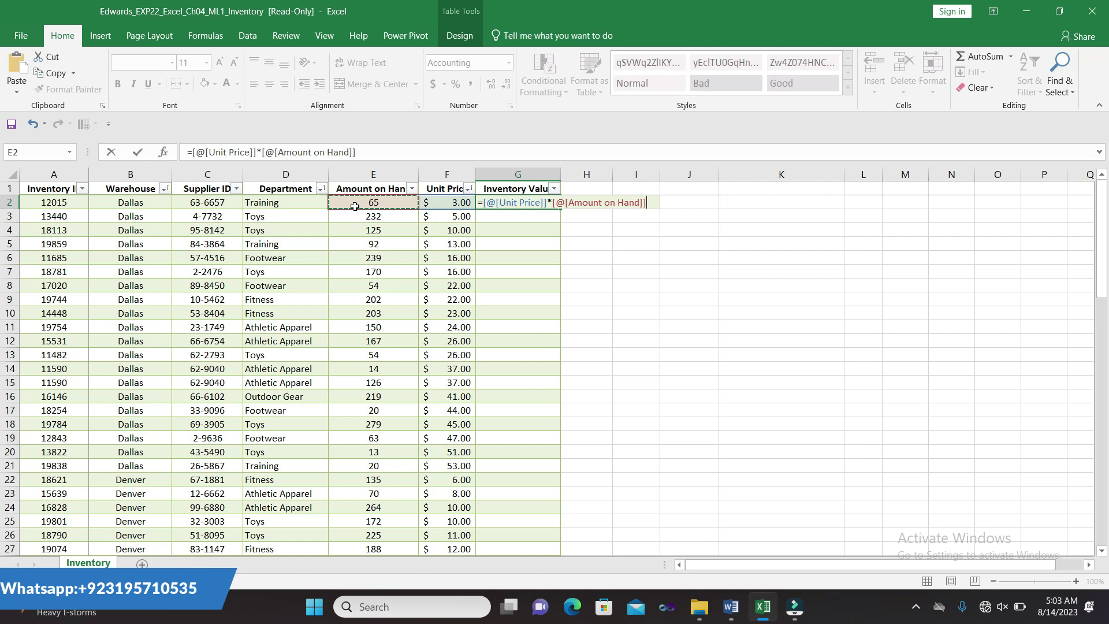
key("Return")
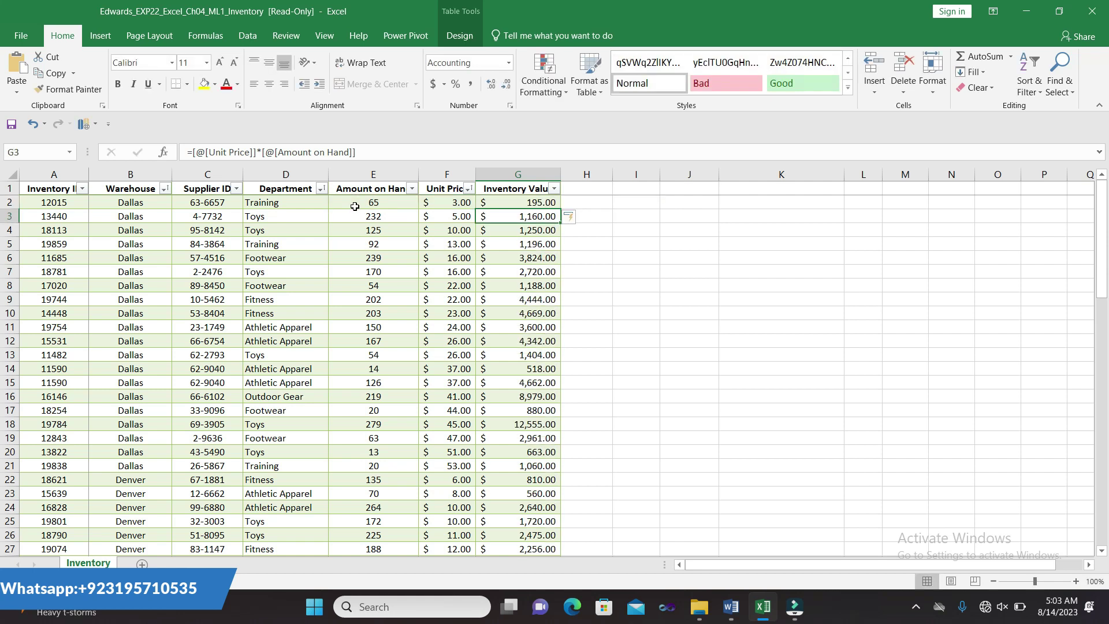
right_click(547, 285)
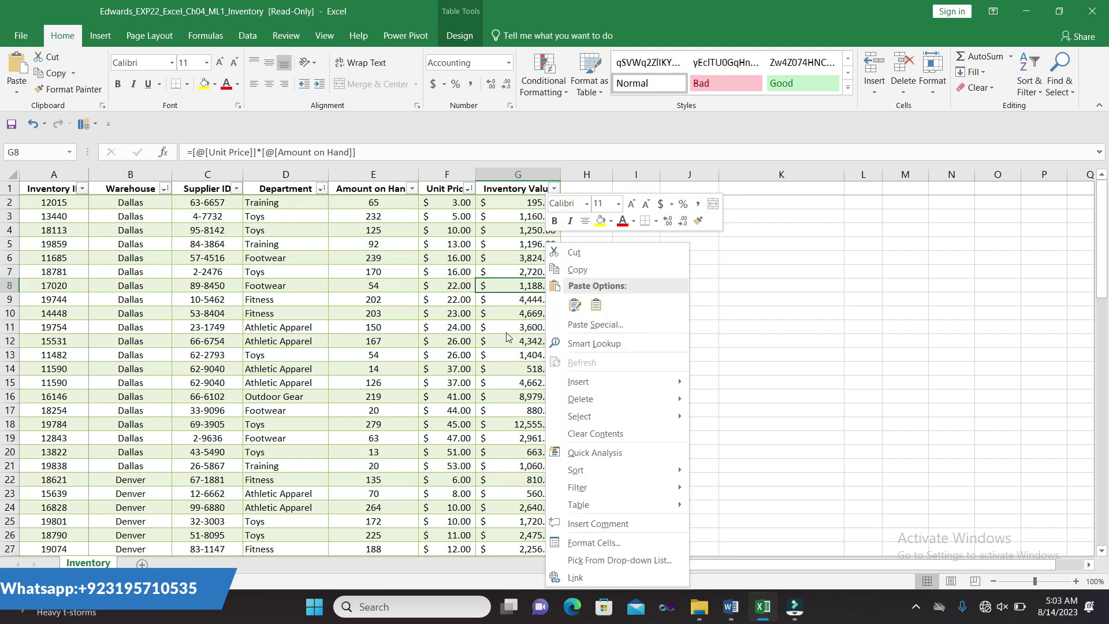
right_click(507, 351)
right_click(893, 285)
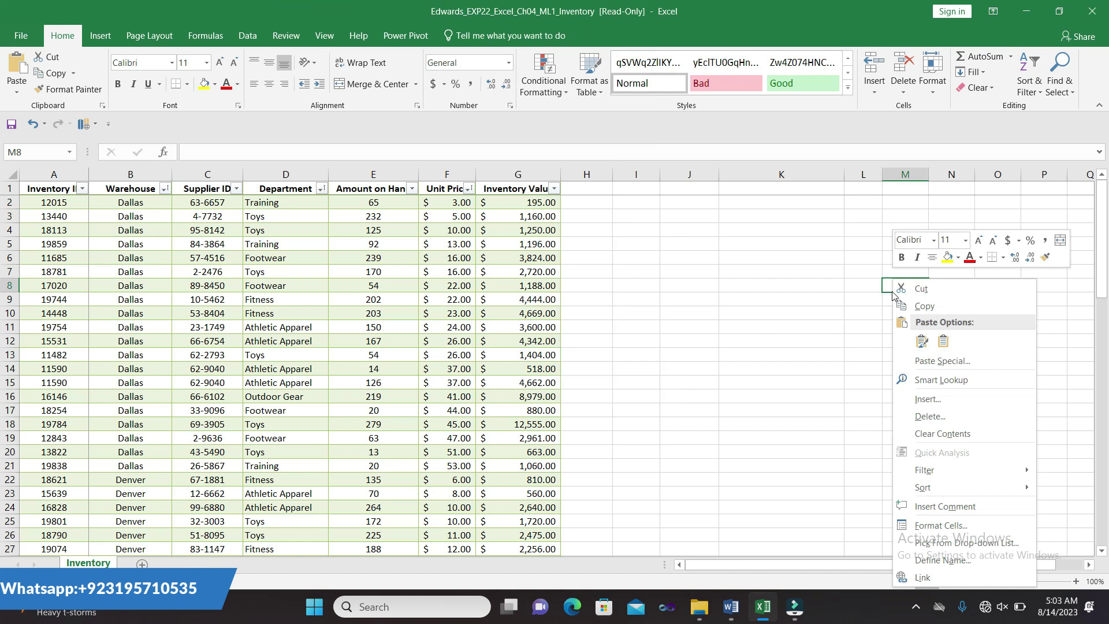
right_click(544, 409)
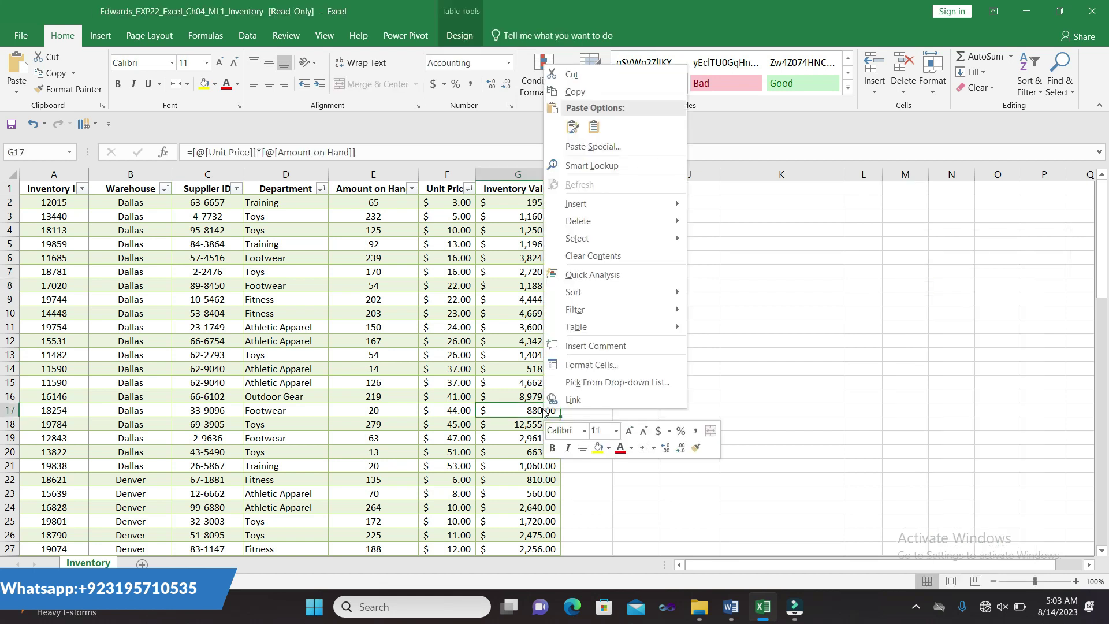
Step: Clear step 7's highlight and highlight step 8's Total Row instruction in yellow
left_click(731, 606)
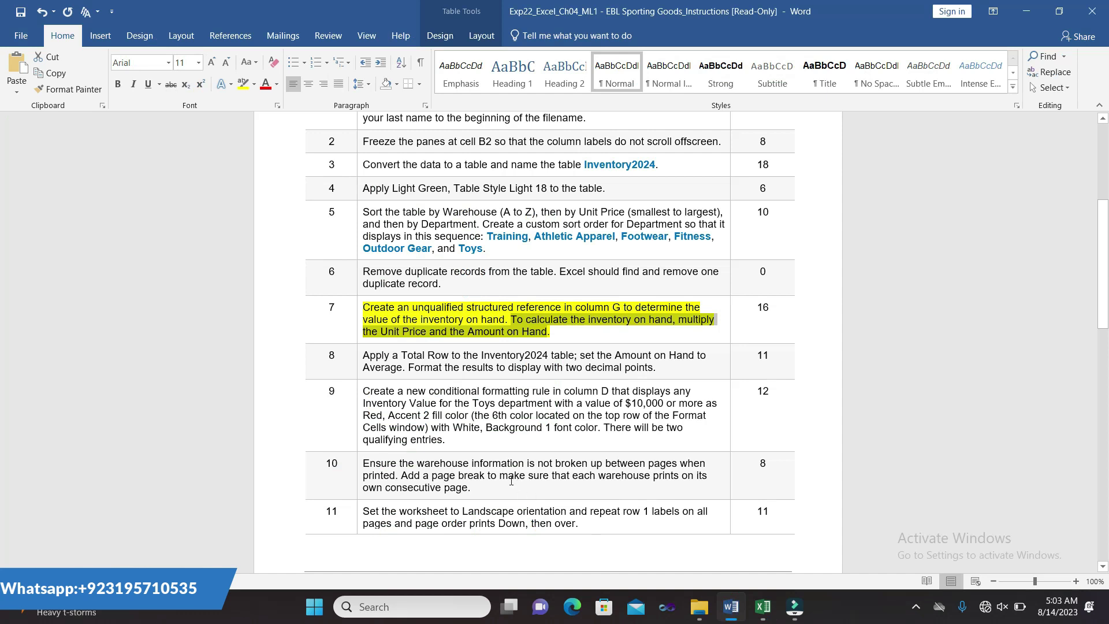
left_click(360, 312)
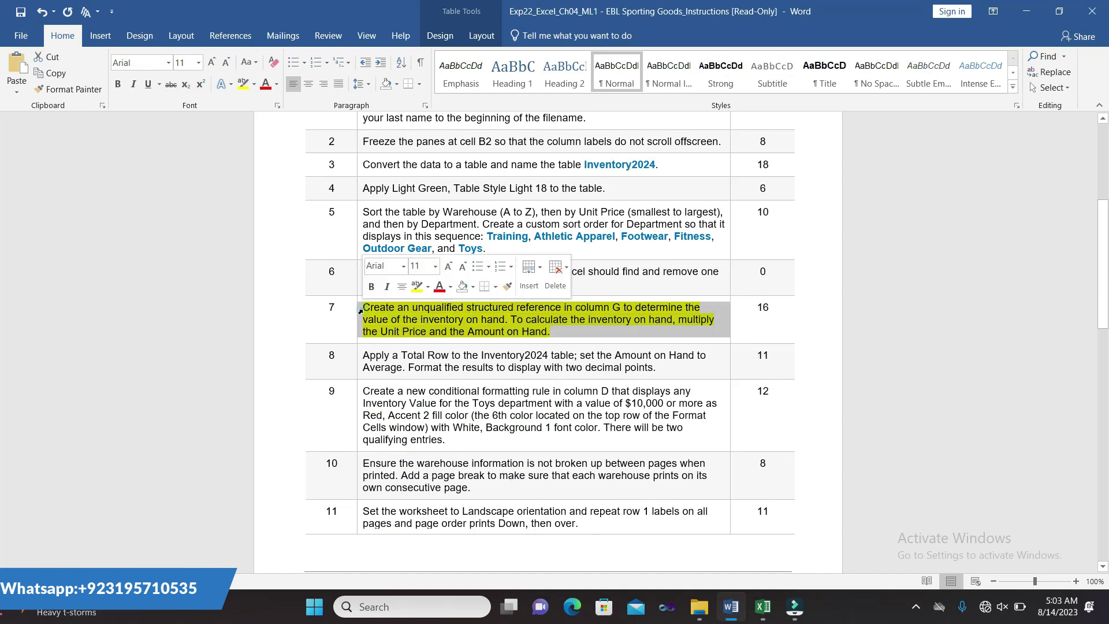
left_click(414, 291)
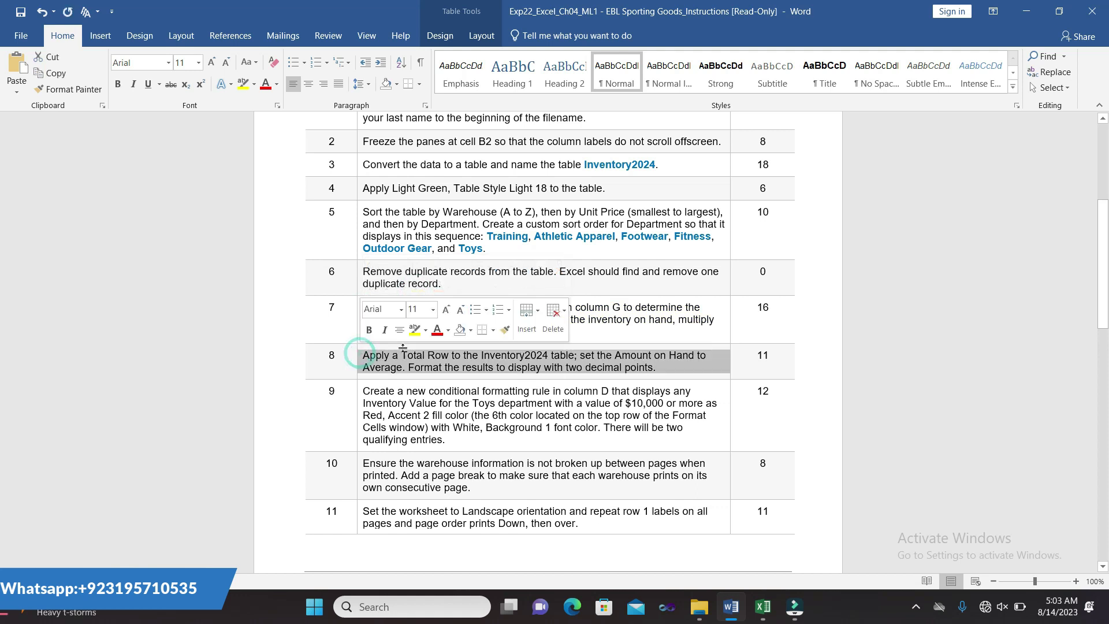
left_click(404, 336)
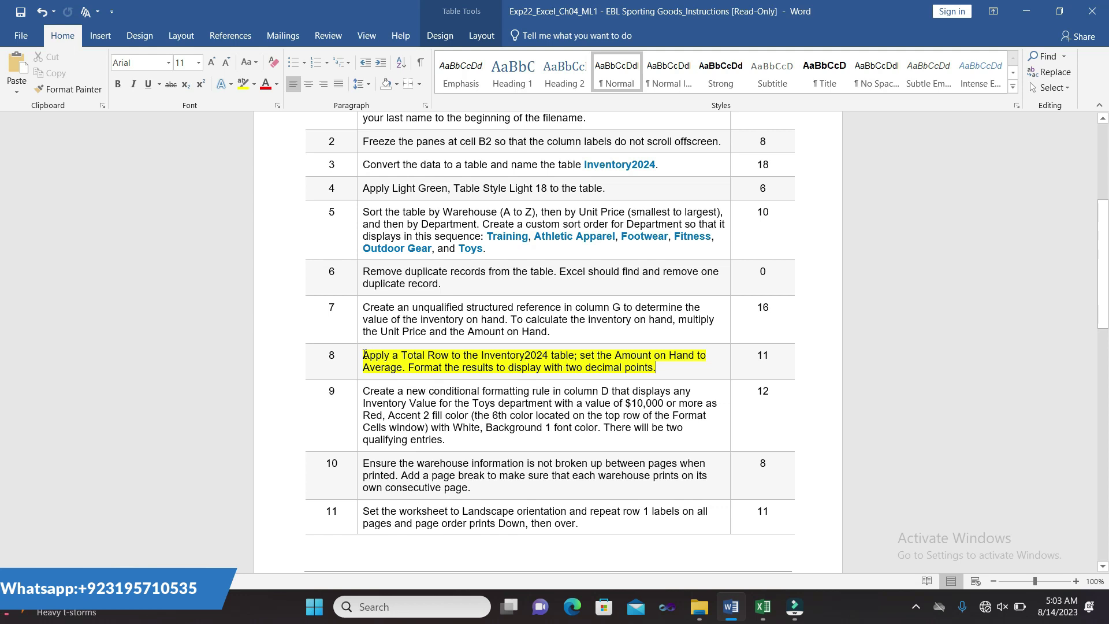
left_click_drag(363, 354, 550, 359)
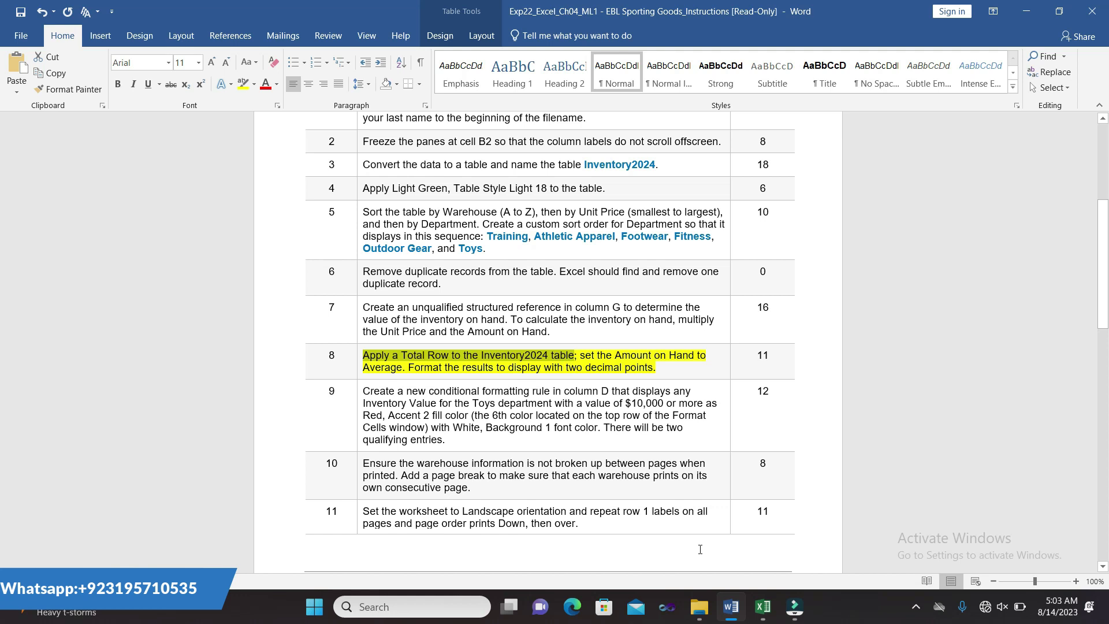
left_click(762, 607)
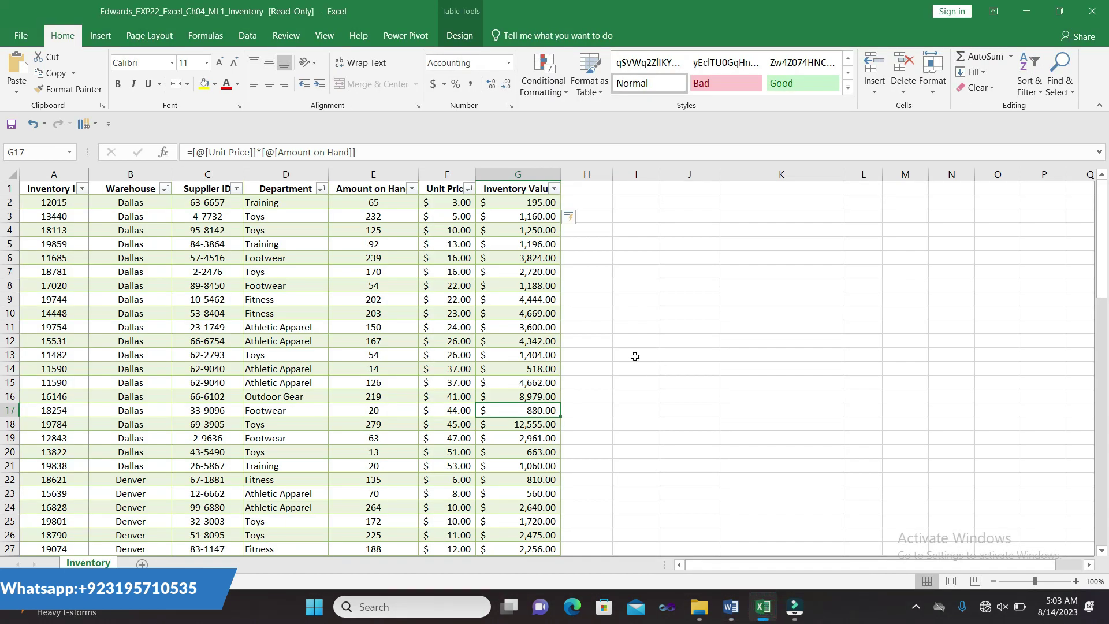
Step: Select the Inventory2024 table and turn on its Total Row, giving an Inventory Value total of $255,280.00
mouse_move(46, 190)
left_mouse_down()
mouse_move(522, 452)
mouse_move(552, 589)
left_mouse_up()
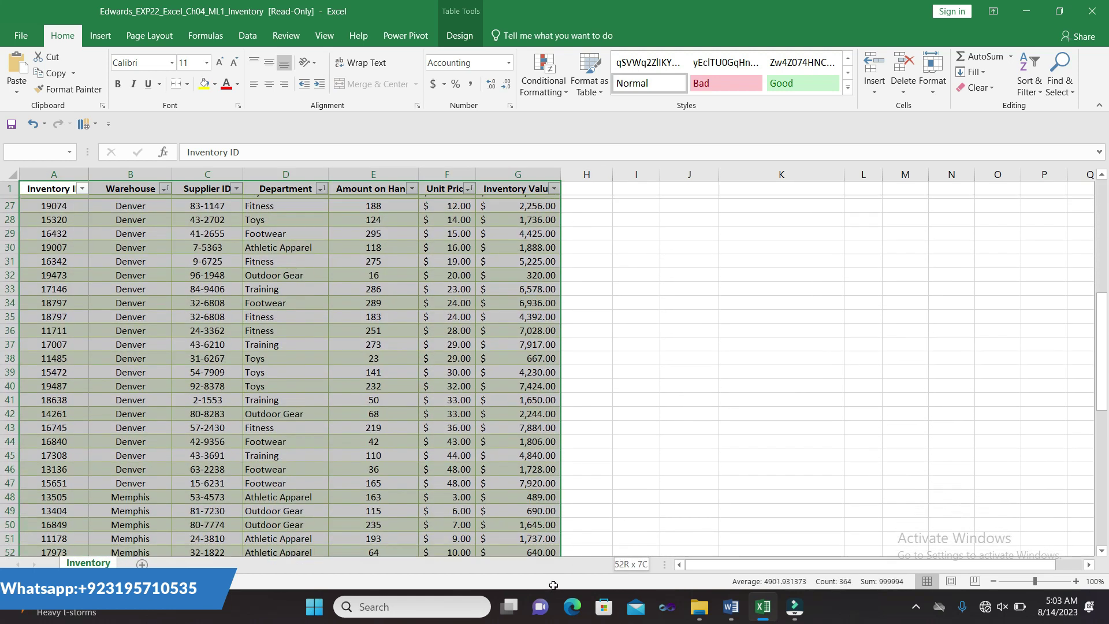
left_click_drag(552, 589, 536, 510)
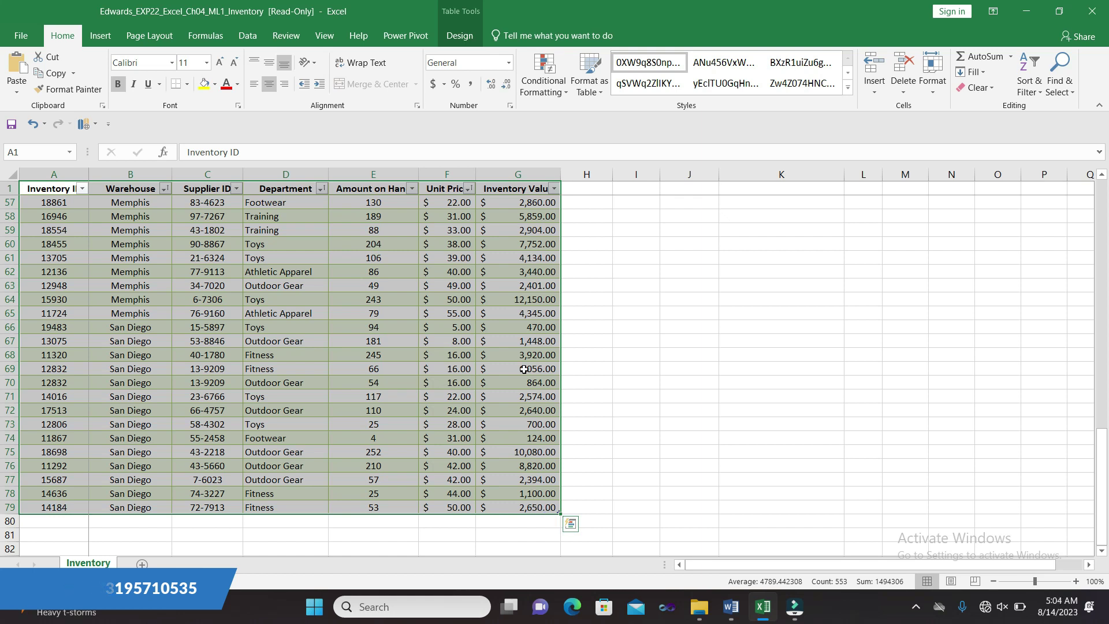
left_click(455, 38)
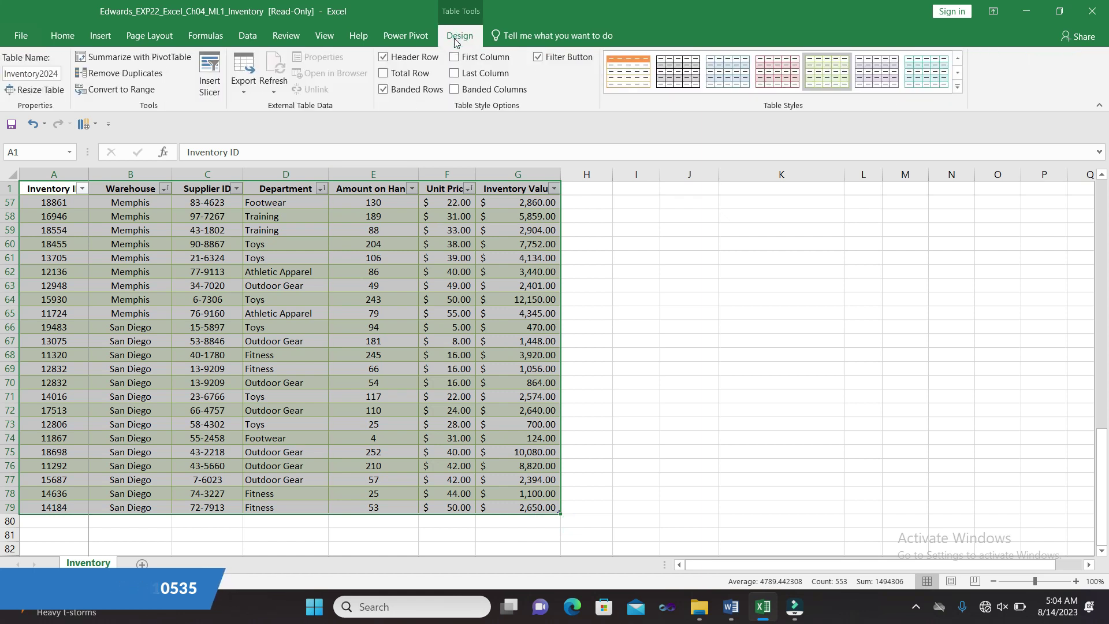
left_click(384, 73)
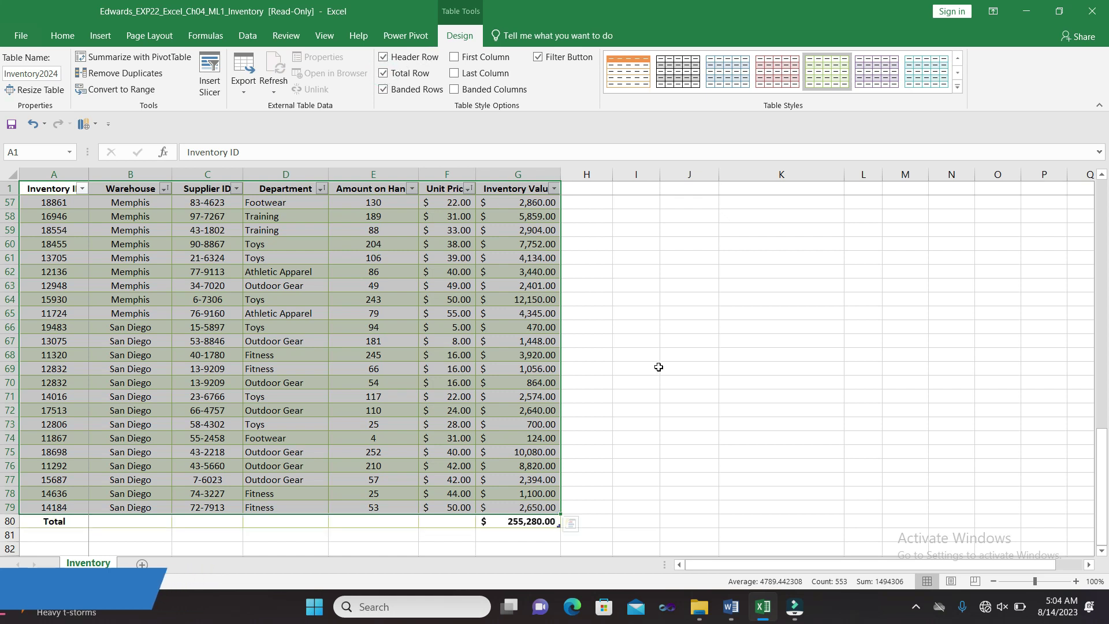
left_click(632, 356)
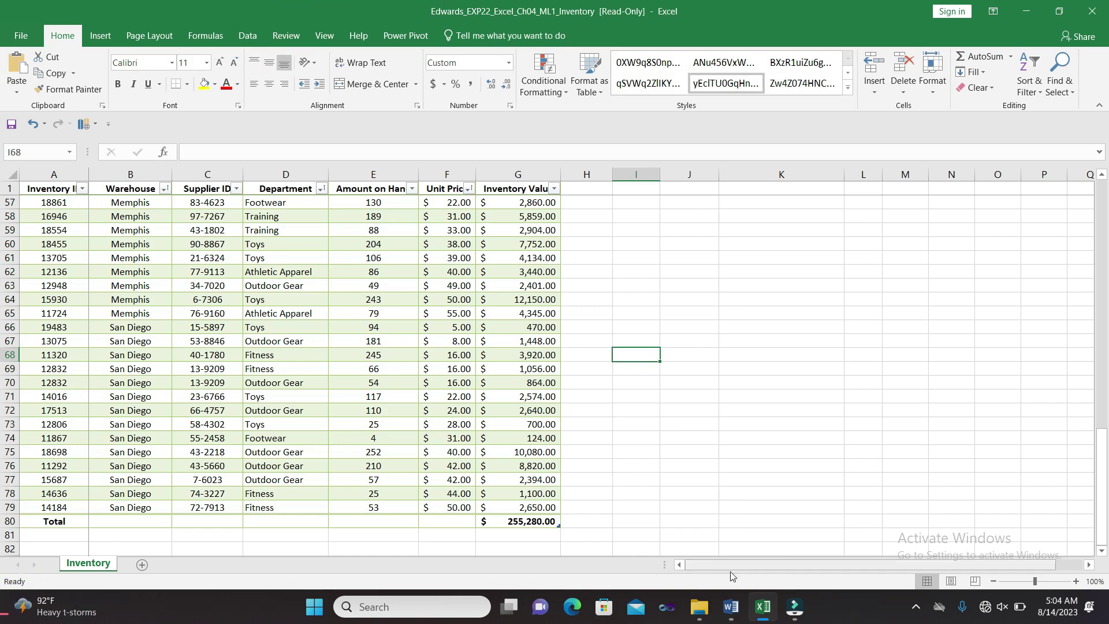
Step: Review step 8 in the Word instructions about averaging Amount on Hand
right_click(729, 606)
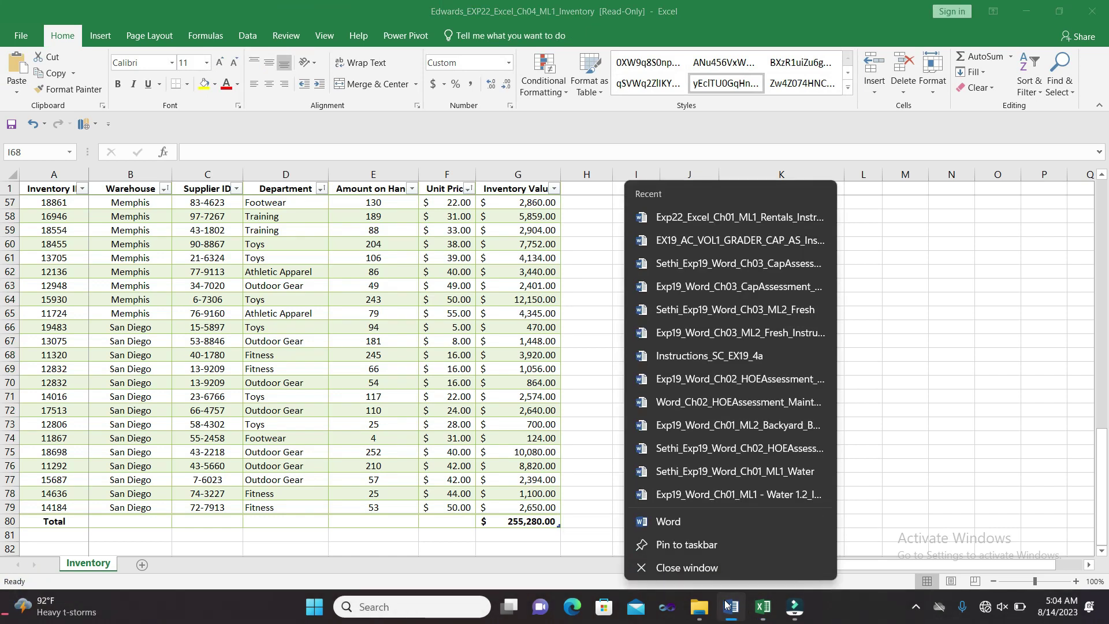
left_click(731, 606)
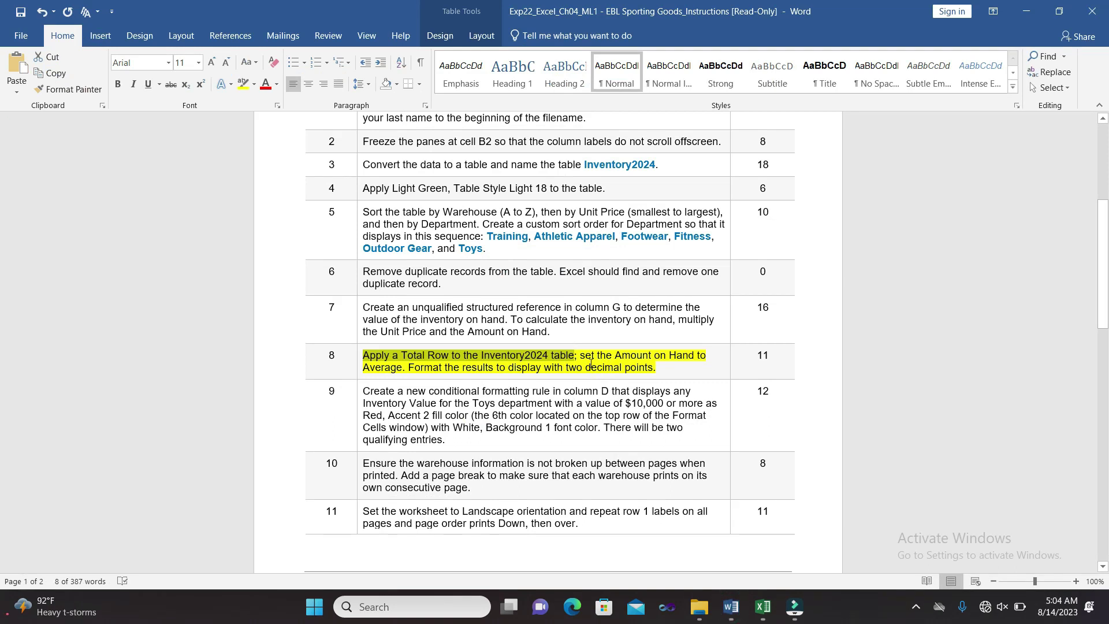
left_click_drag(580, 355, 402, 368)
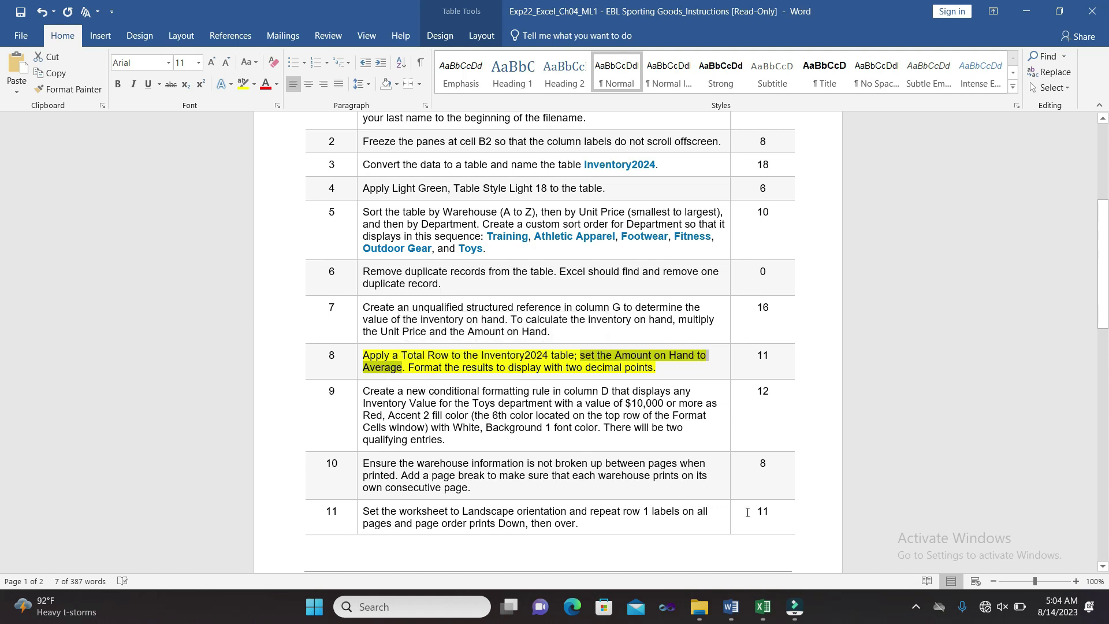
Step: Autofit columns E and F and set E80's total to Average, showing 134.3589744
left_click(762, 606)
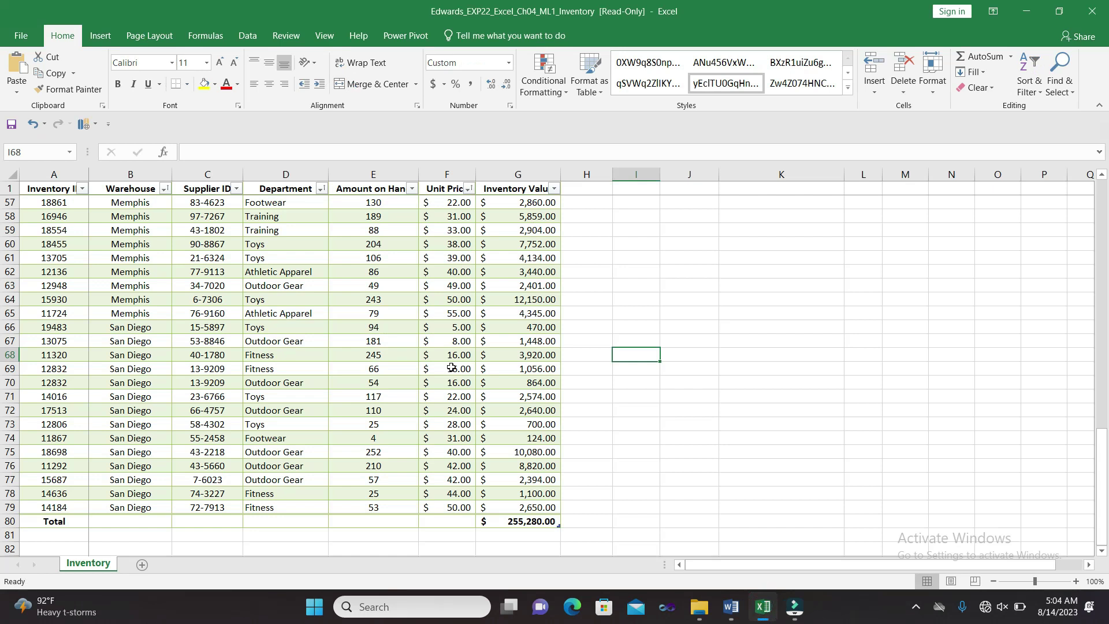
left_click(383, 519)
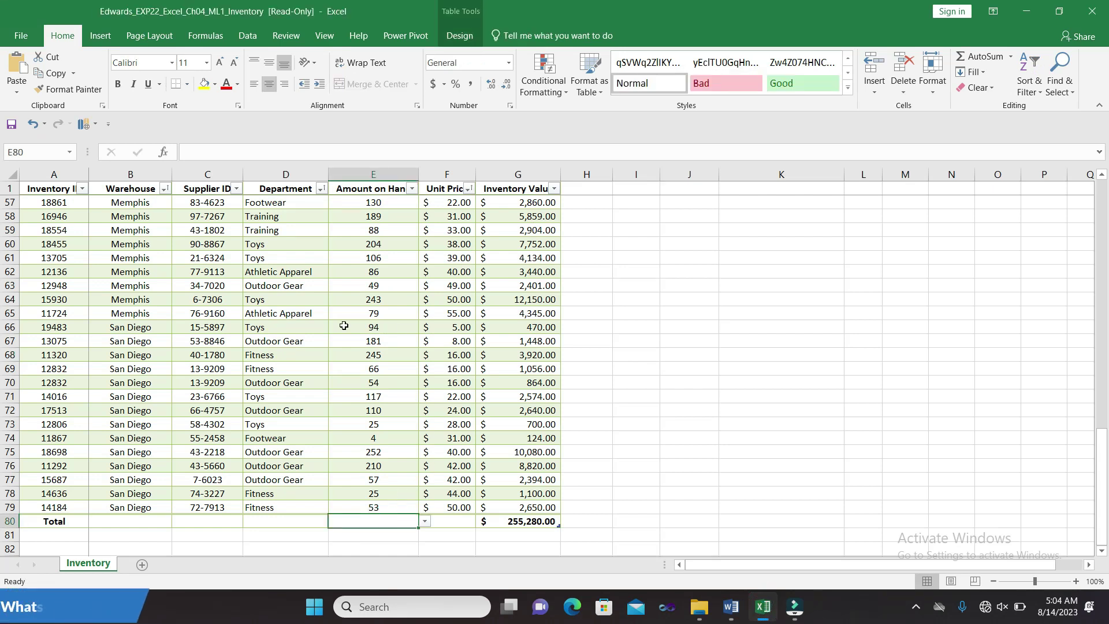
double_click(418, 174)
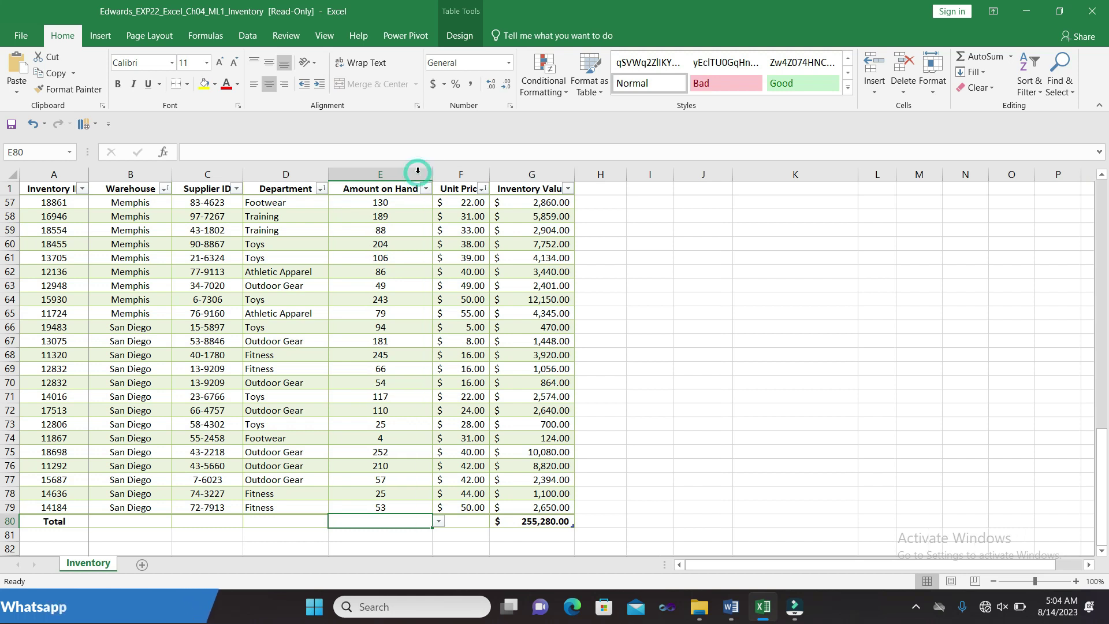
double_click(489, 172)
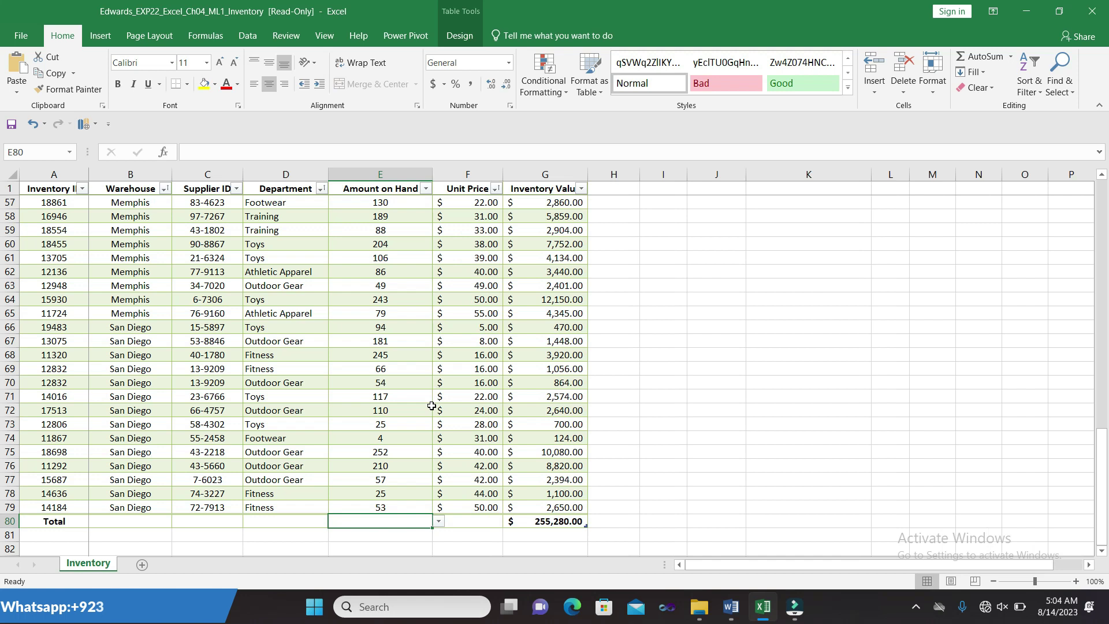
left_click(440, 521)
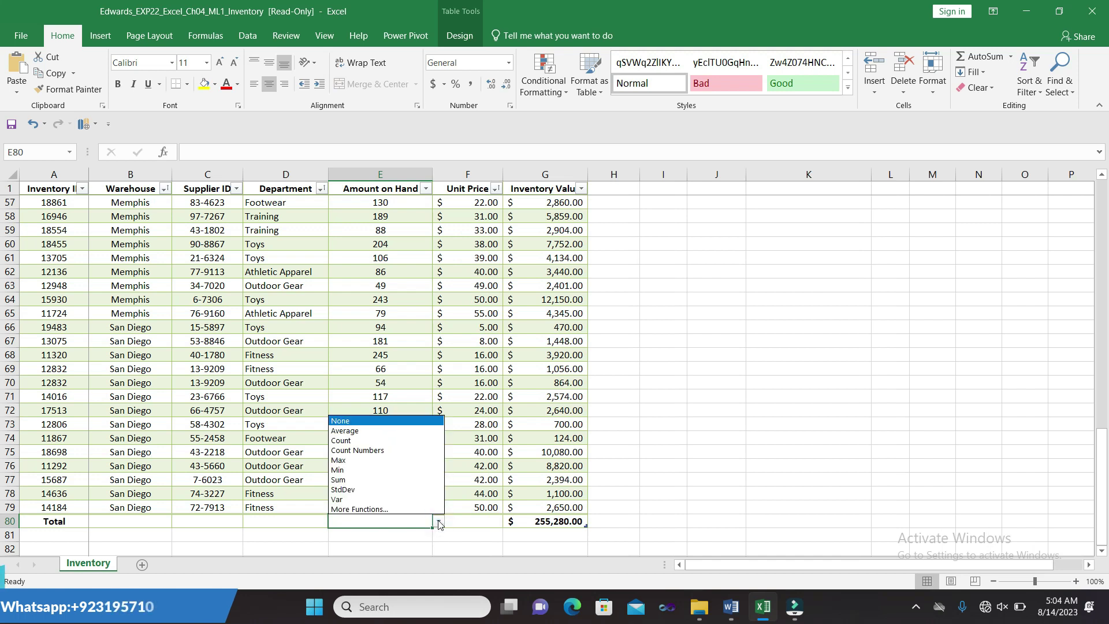
left_click(405, 436)
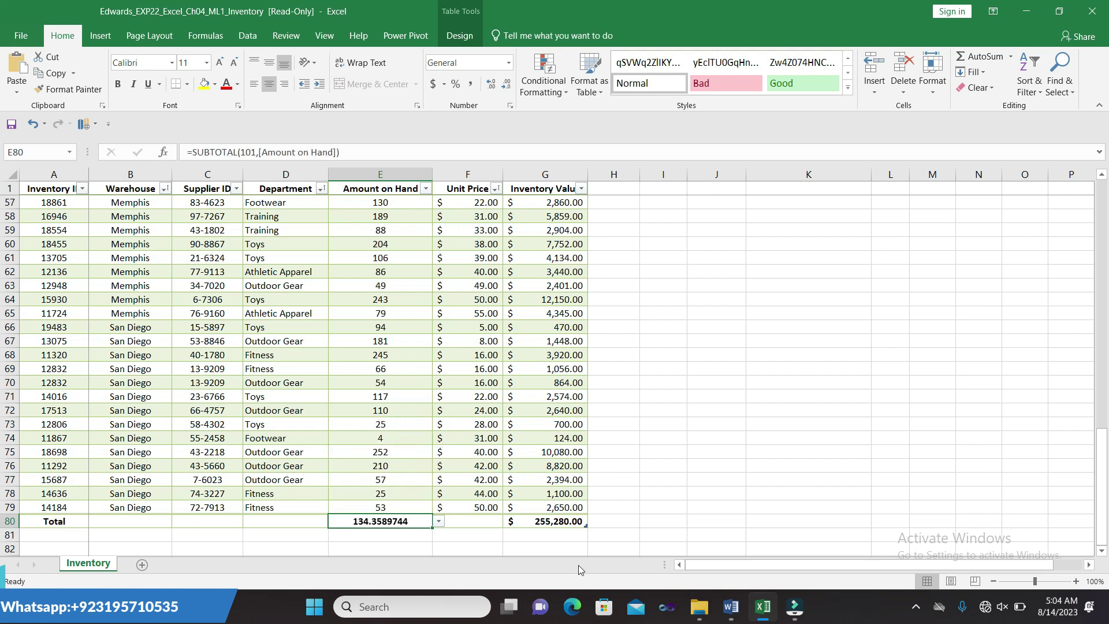
left_click(731, 606)
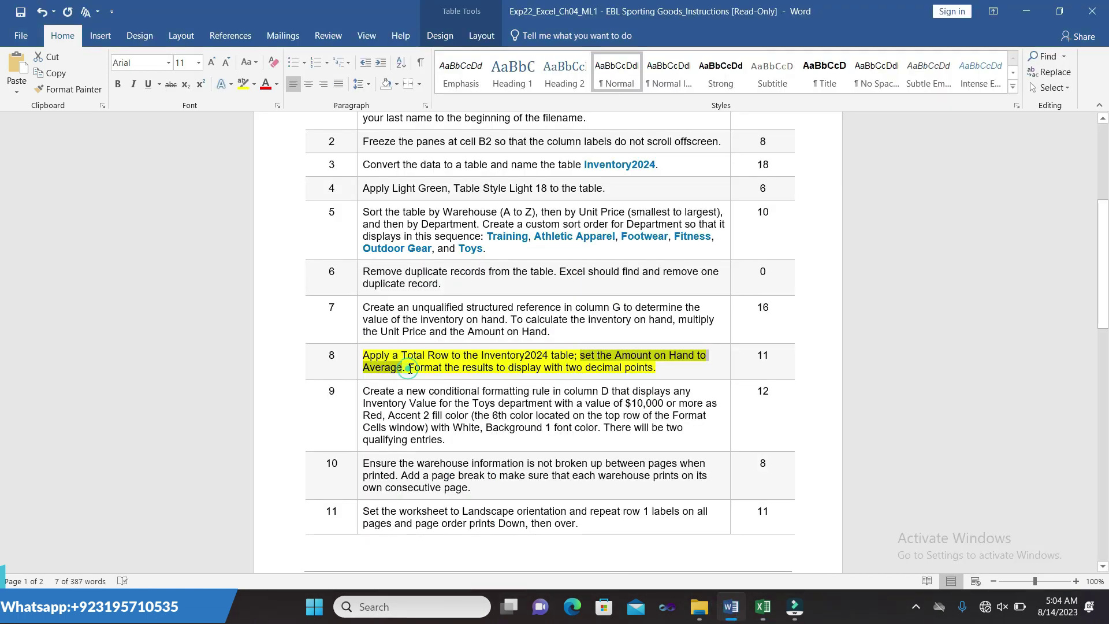
Step: Highlight step 8's two-decimal formatting sentence in the Word instructions
left_click_drag(409, 369, 625, 374)
left_click(625, 374)
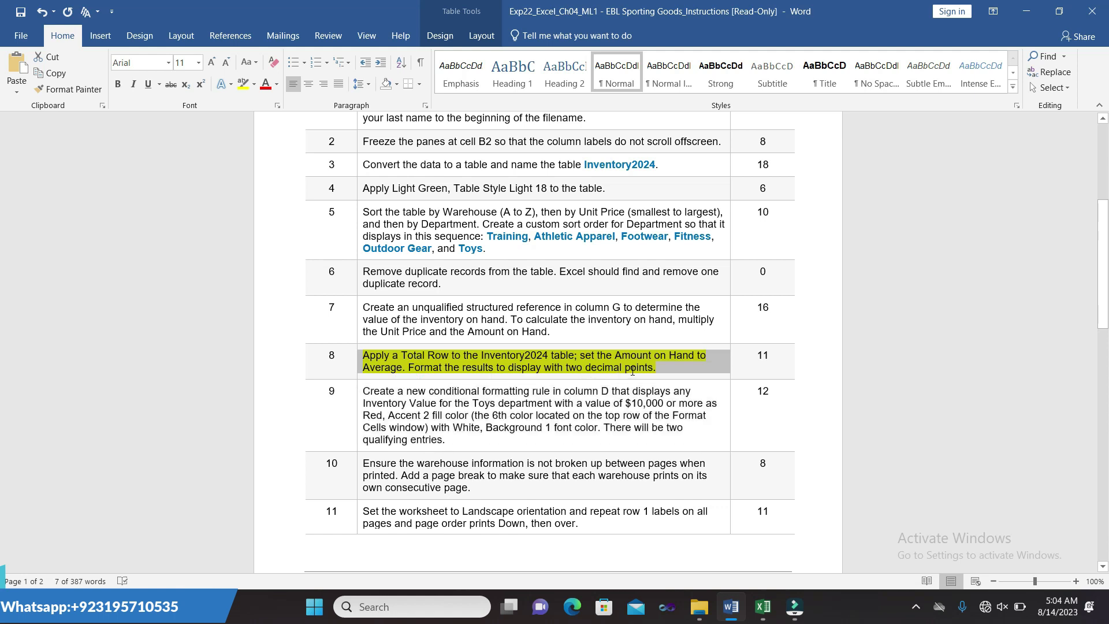
left_click(325, 371)
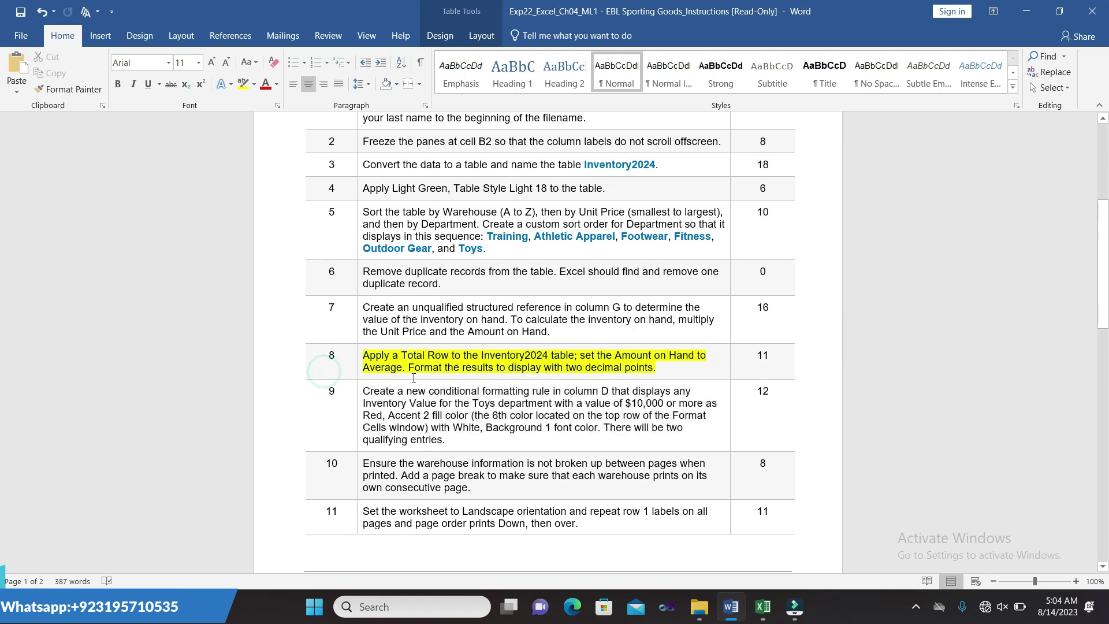
left_click_drag(409, 368, 651, 369)
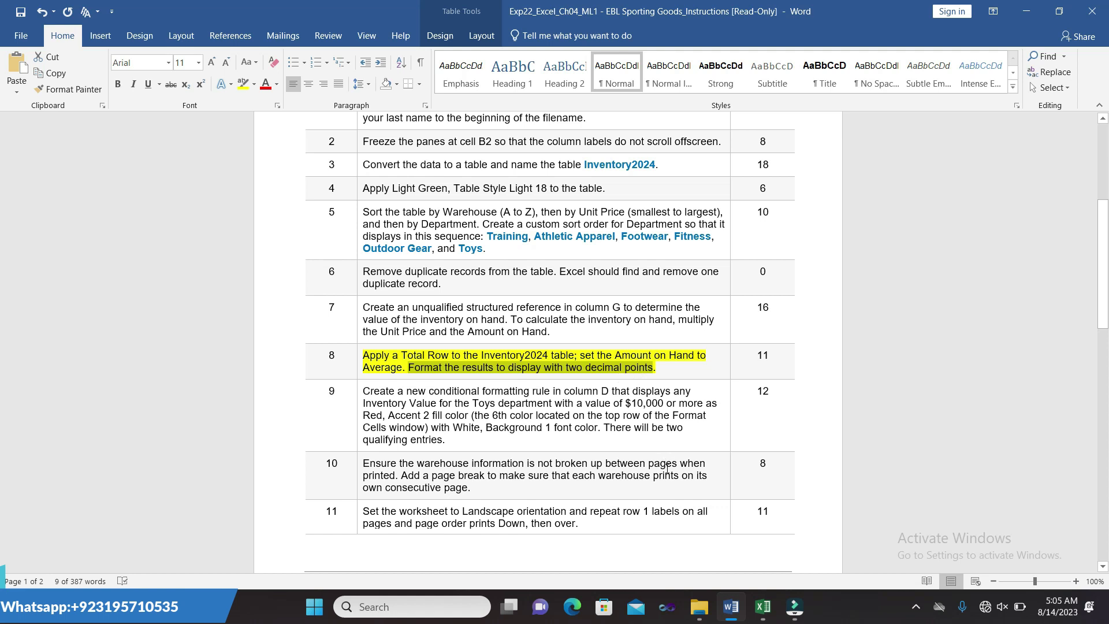
Step: Format E80's average as Number with 2 decimal places, displaying 134.36
left_click(761, 605)
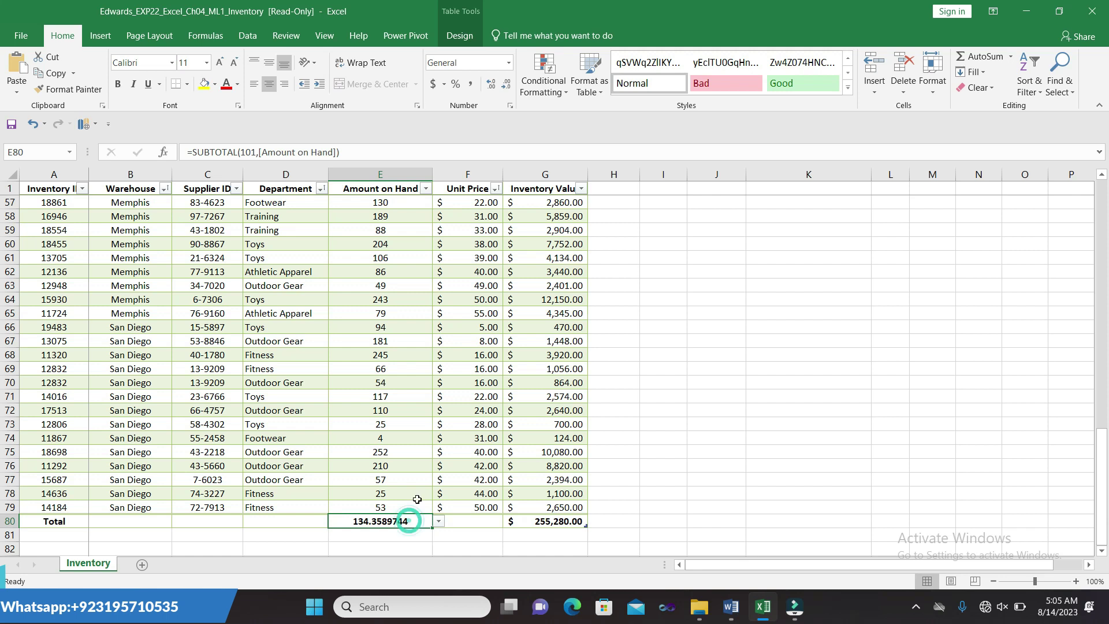
left_click(510, 107)
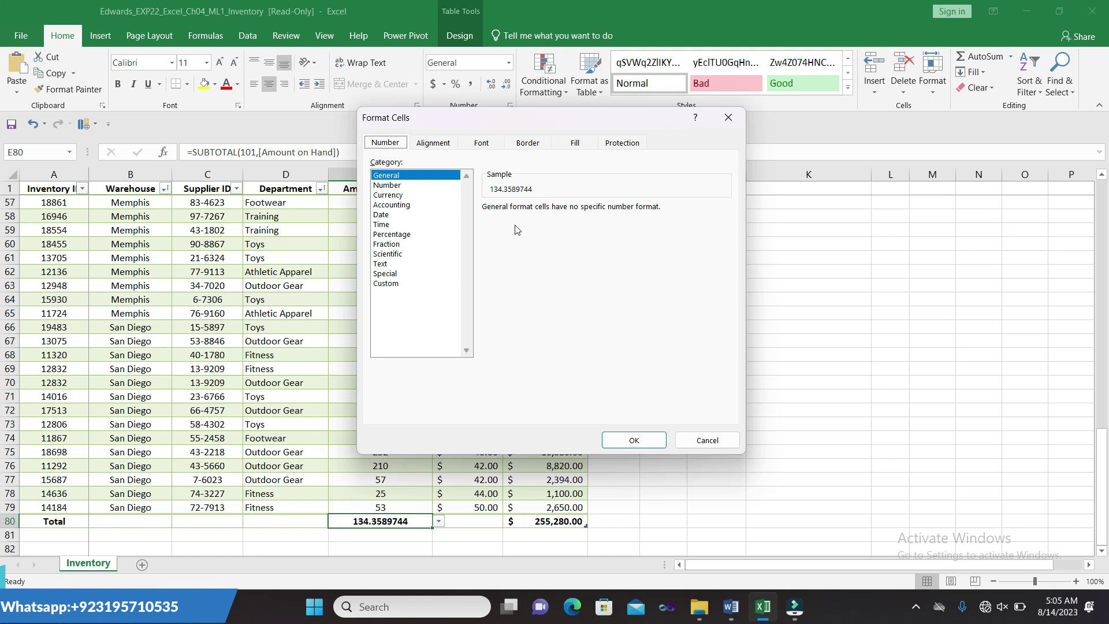
left_click(731, 604)
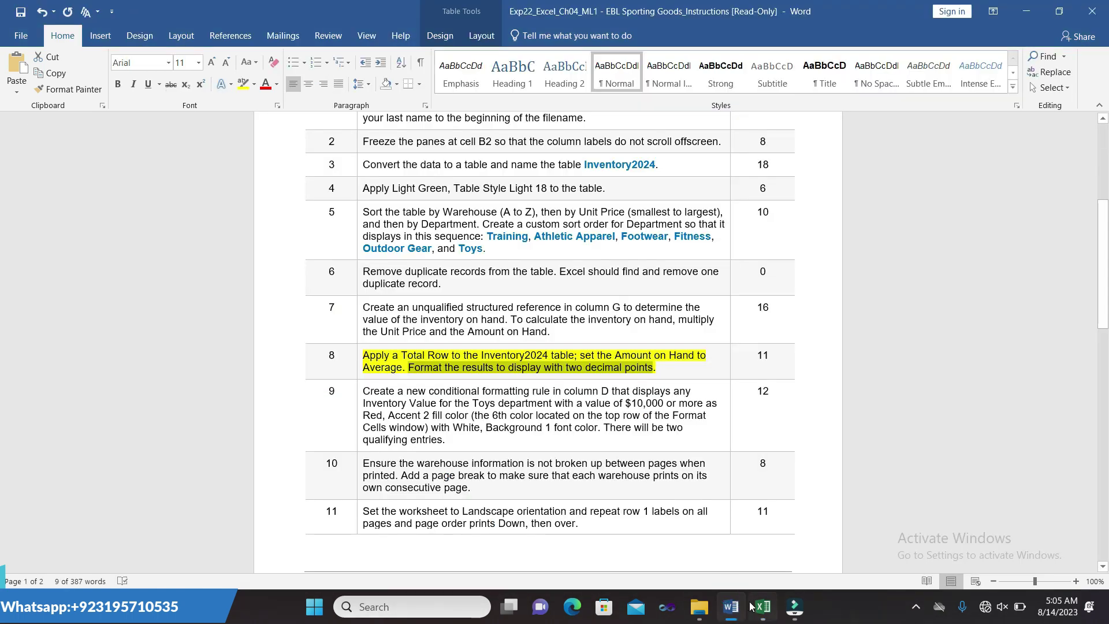
left_click(762, 605)
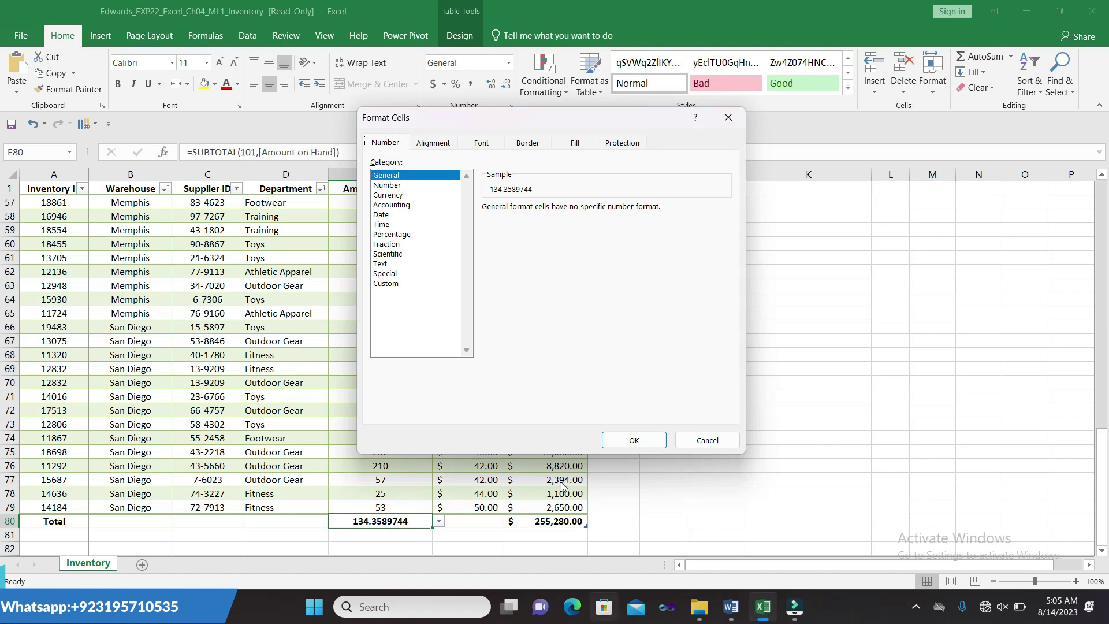
left_click(399, 185)
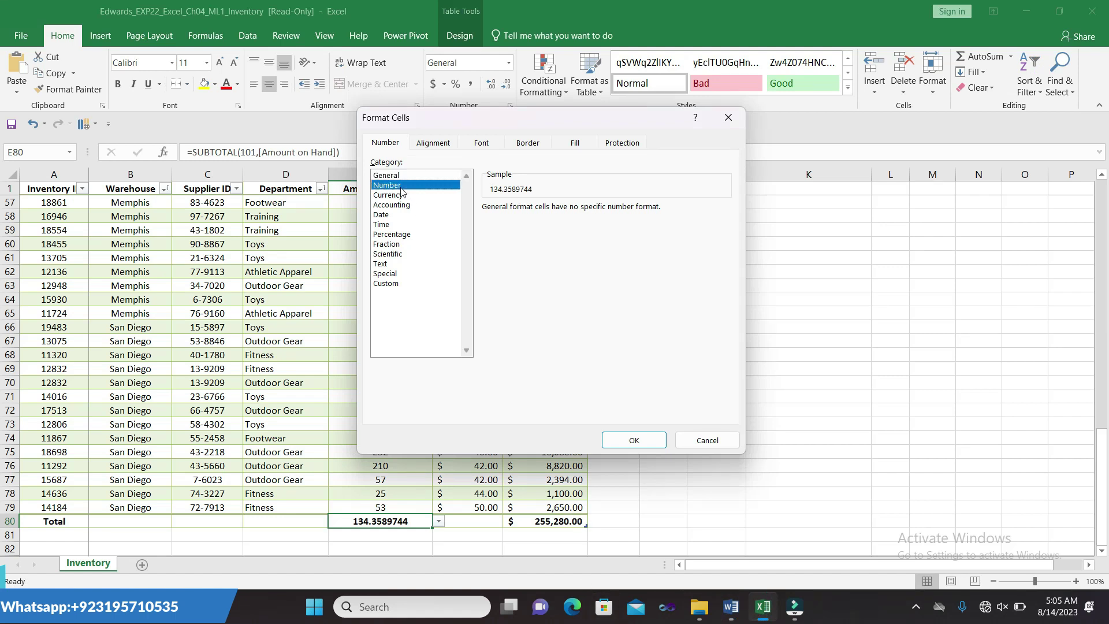
left_click(640, 440)
left_click(660, 476)
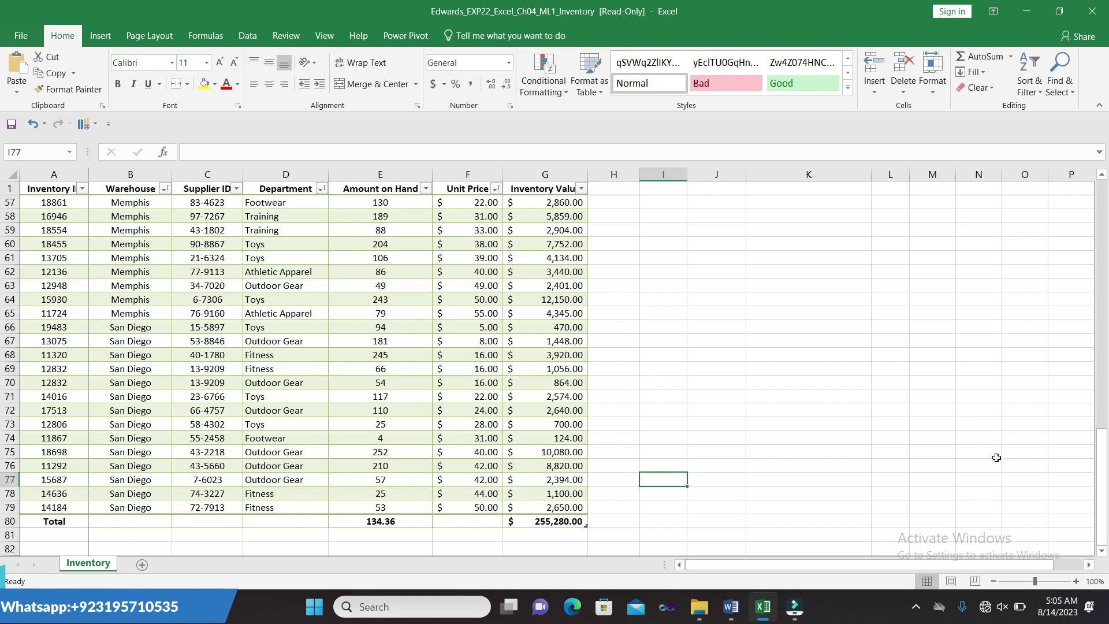
left_click_drag(1101, 488, 1030, 247)
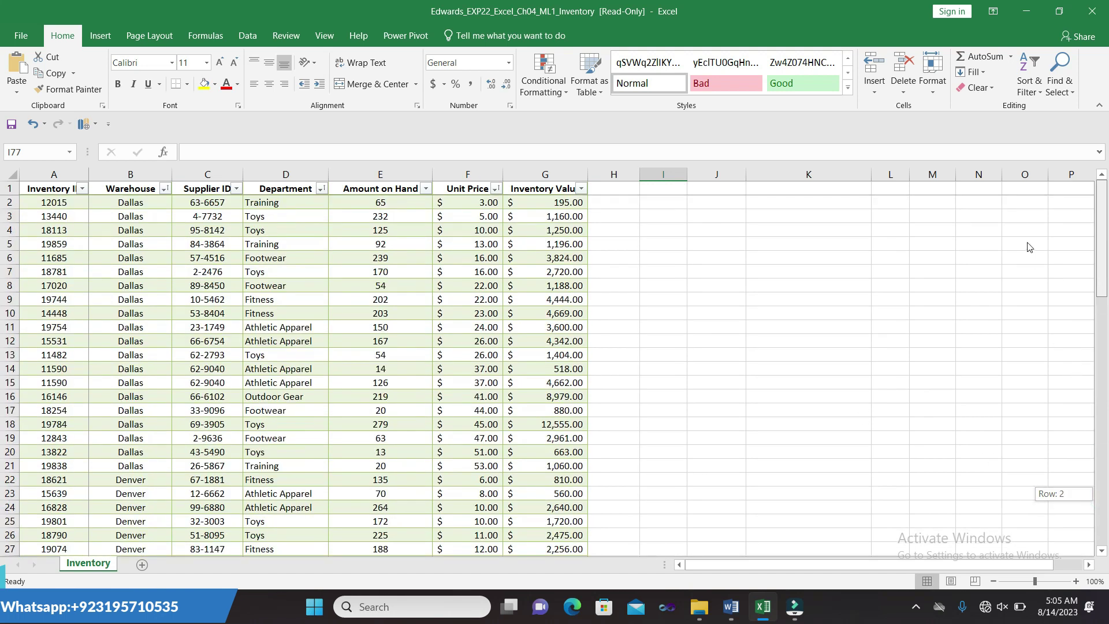
left_click_drag(1009, 184, 1007, 180)
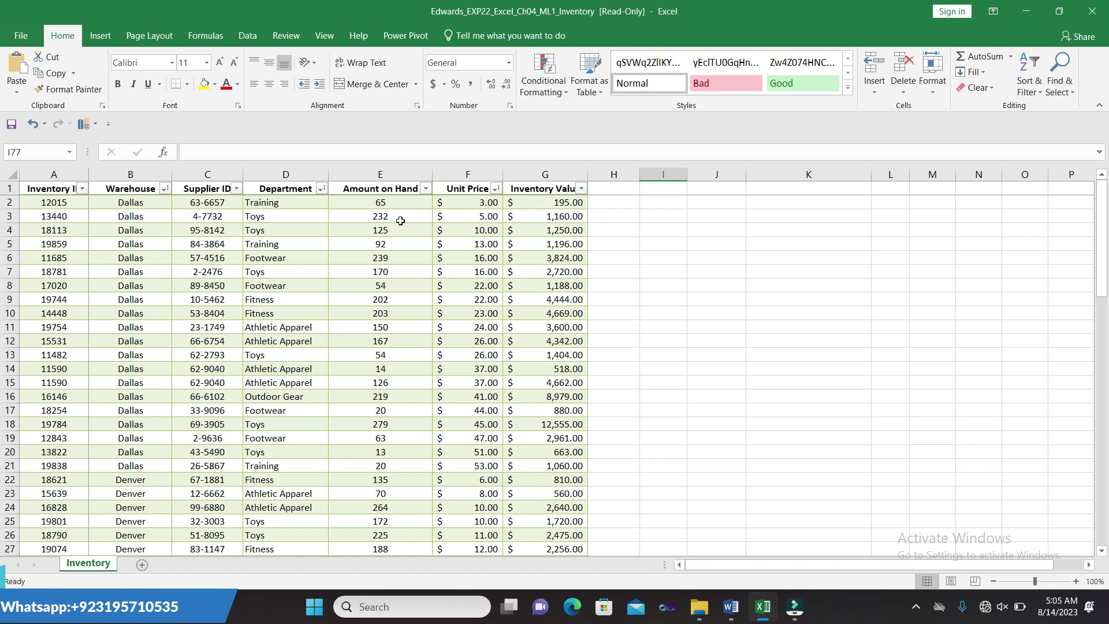
left_click(557, 206)
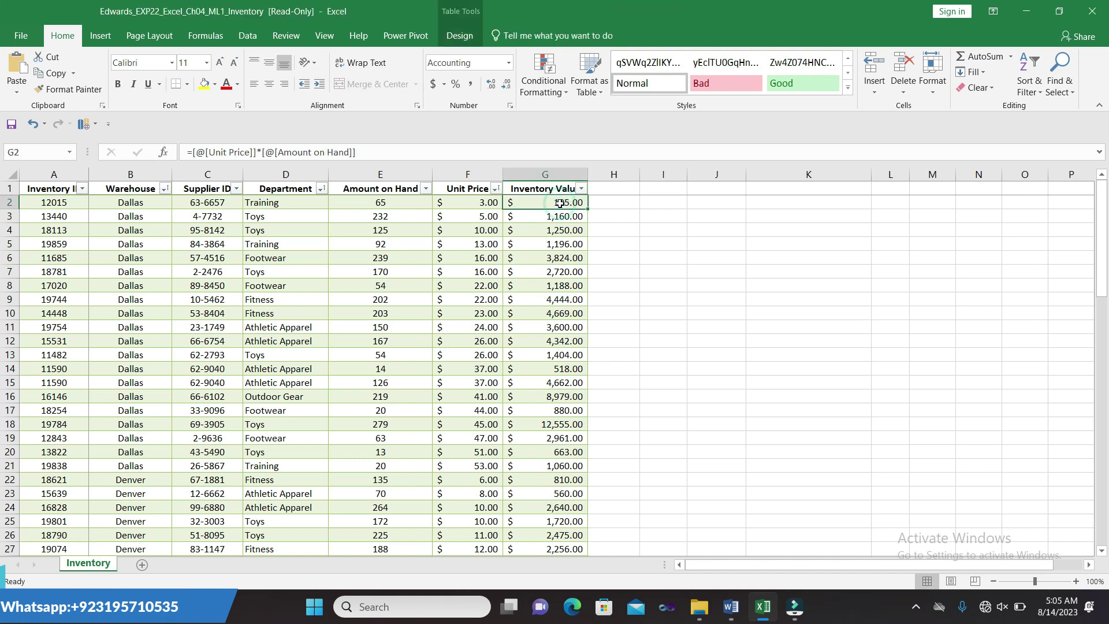
left_click_drag(1097, 250, 1105, 517)
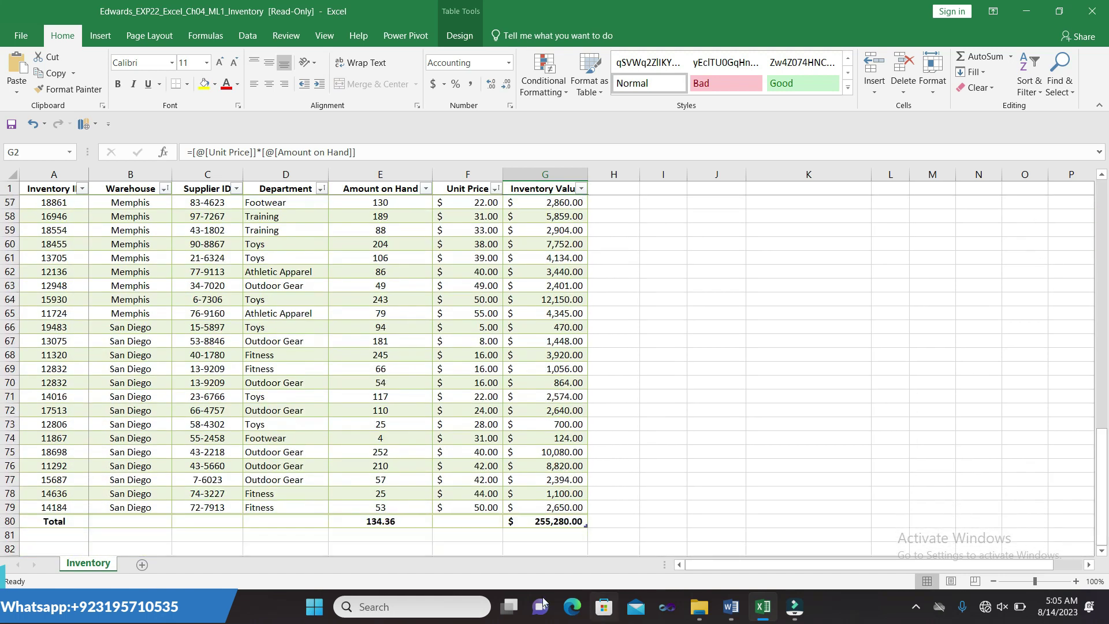
left_click(360, 521)
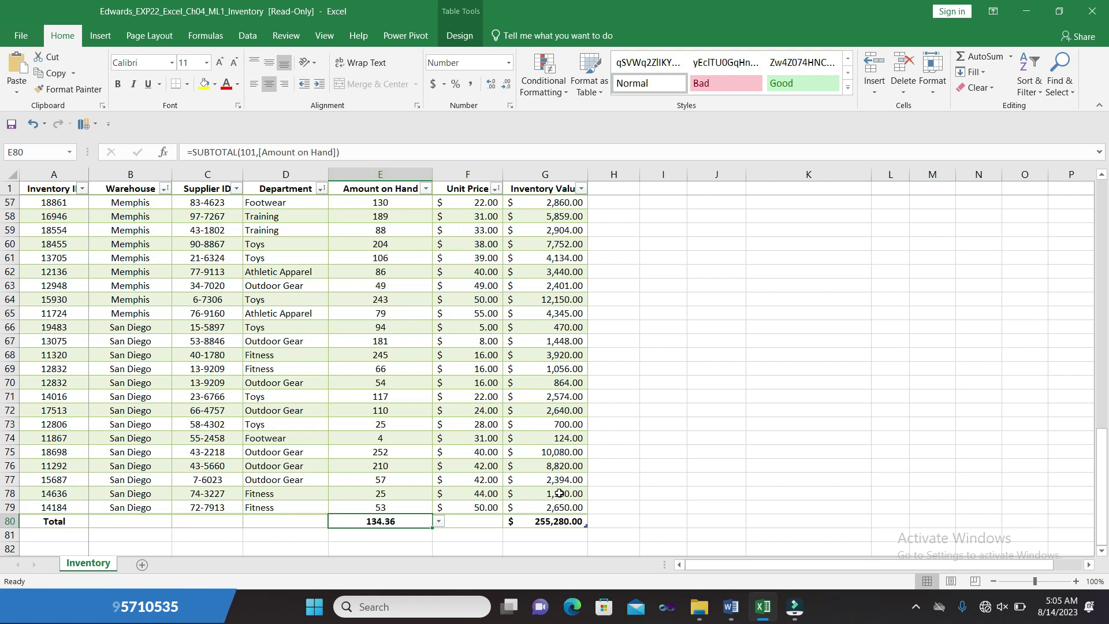
left_click(549, 519)
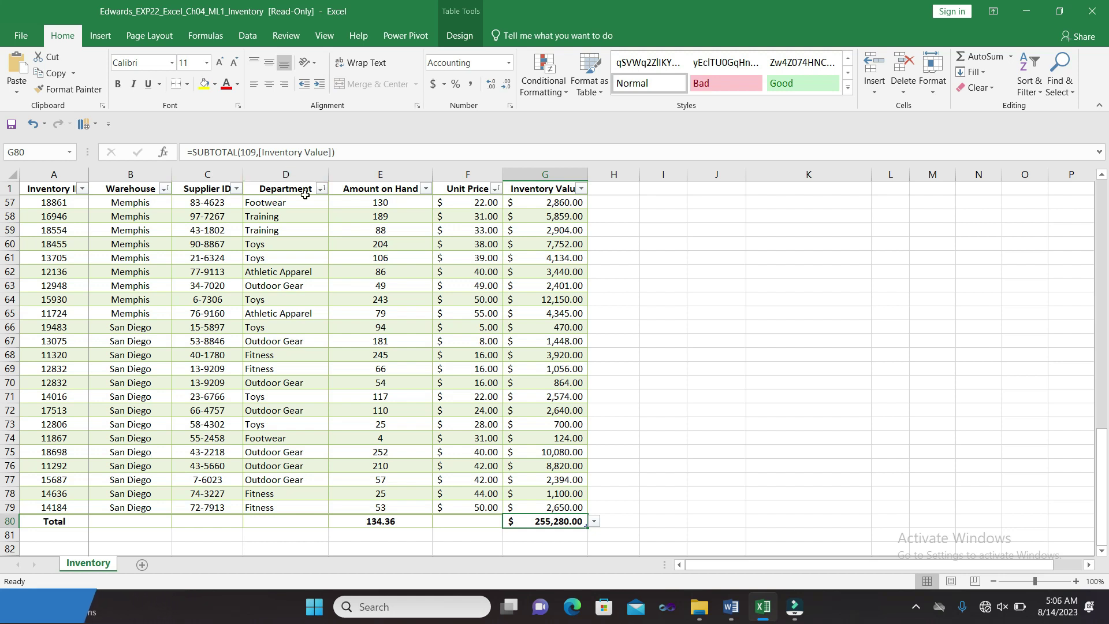
Step: Return to the Word instructions, clear the selection, and scroll to page 2's steps 12 and 13
left_click(678, 496)
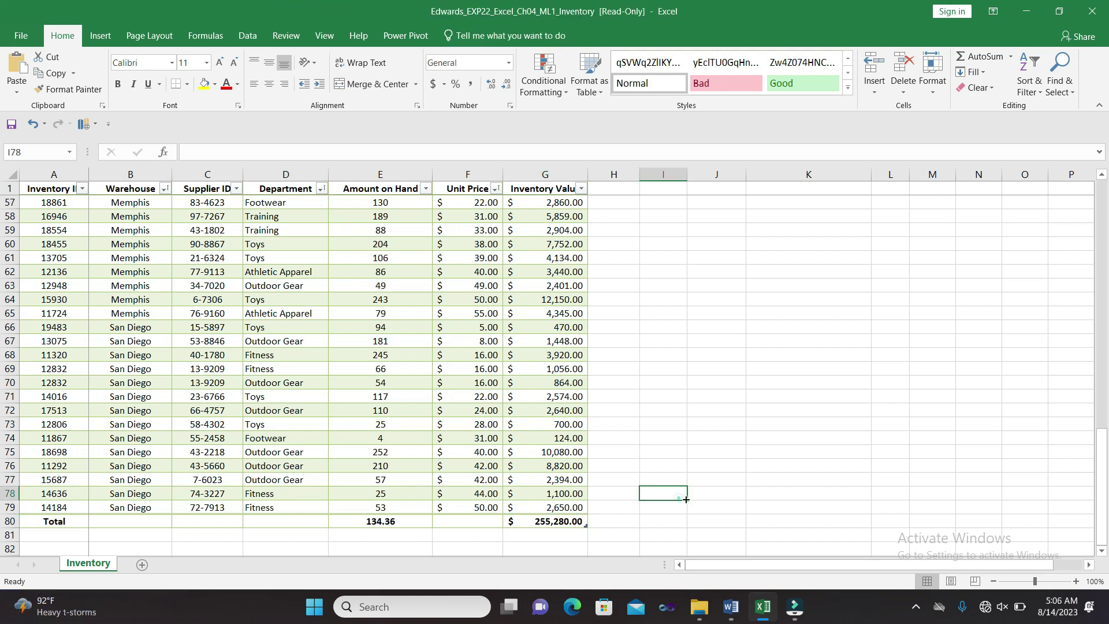
left_click(731, 607)
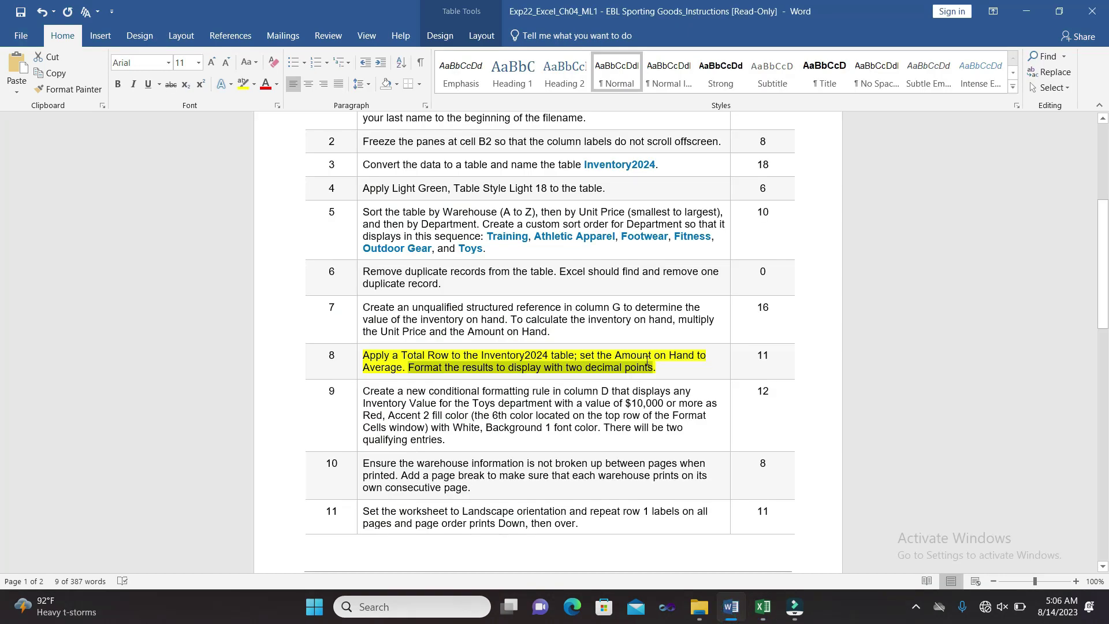
left_click(670, 363)
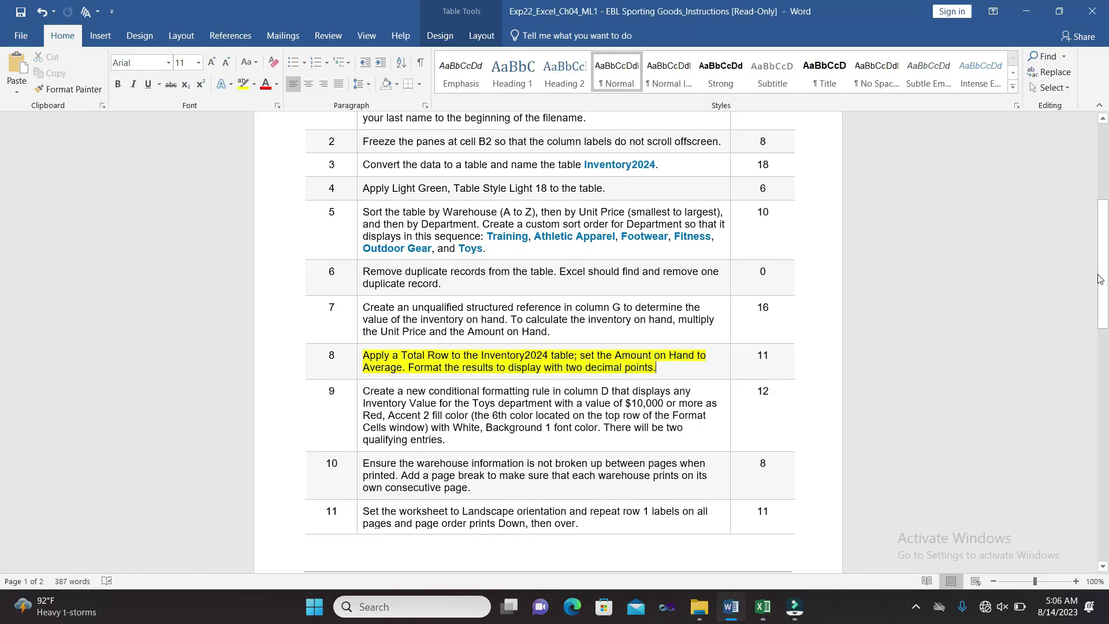
left_click_drag(1098, 279, 1104, 376)
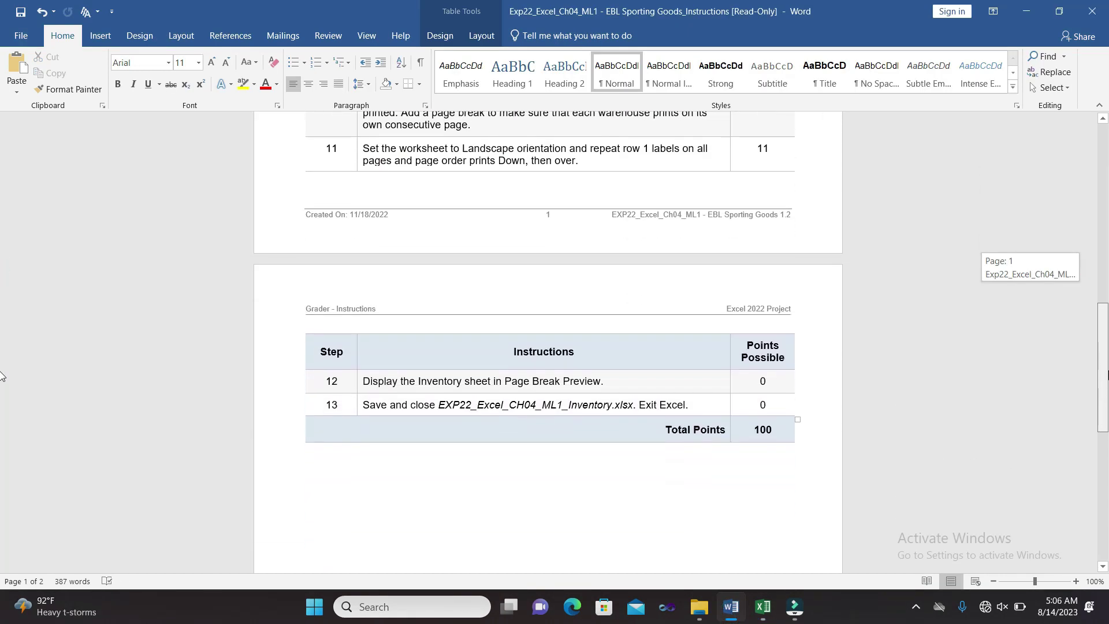